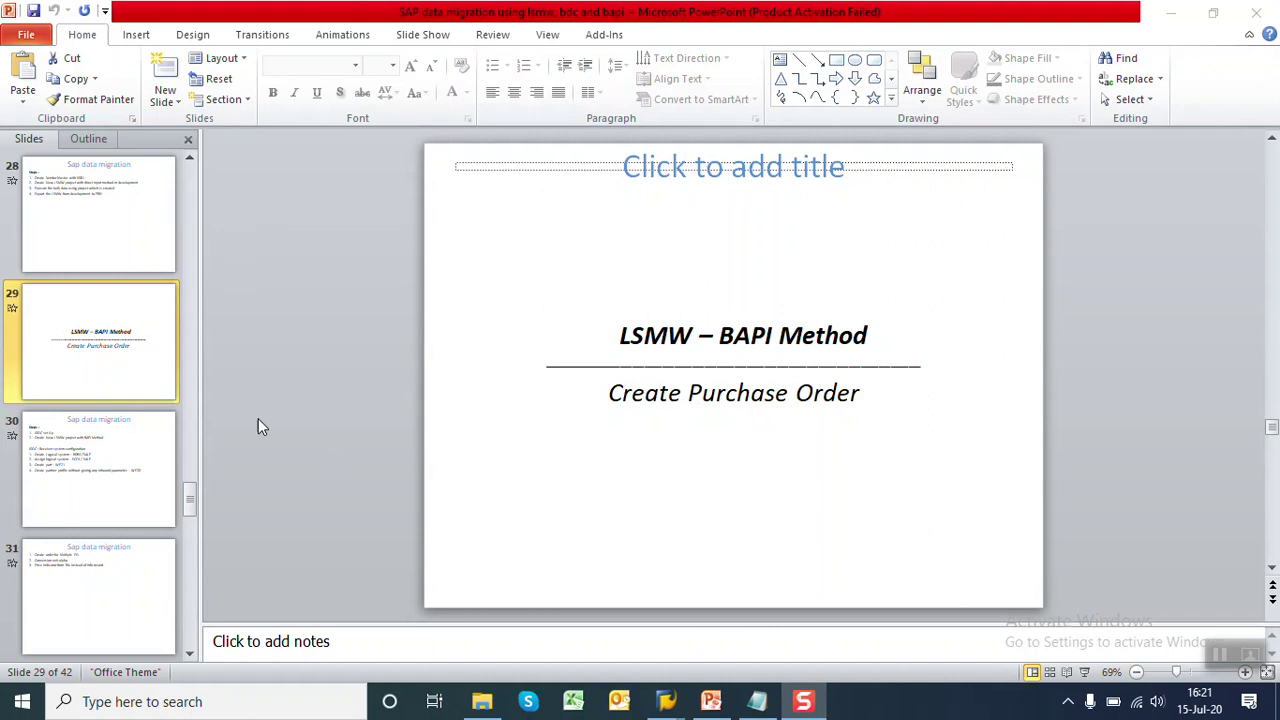
Step: Open slide 31 of the presentation and review its list of purchase order migration topics
left_click(87, 603)
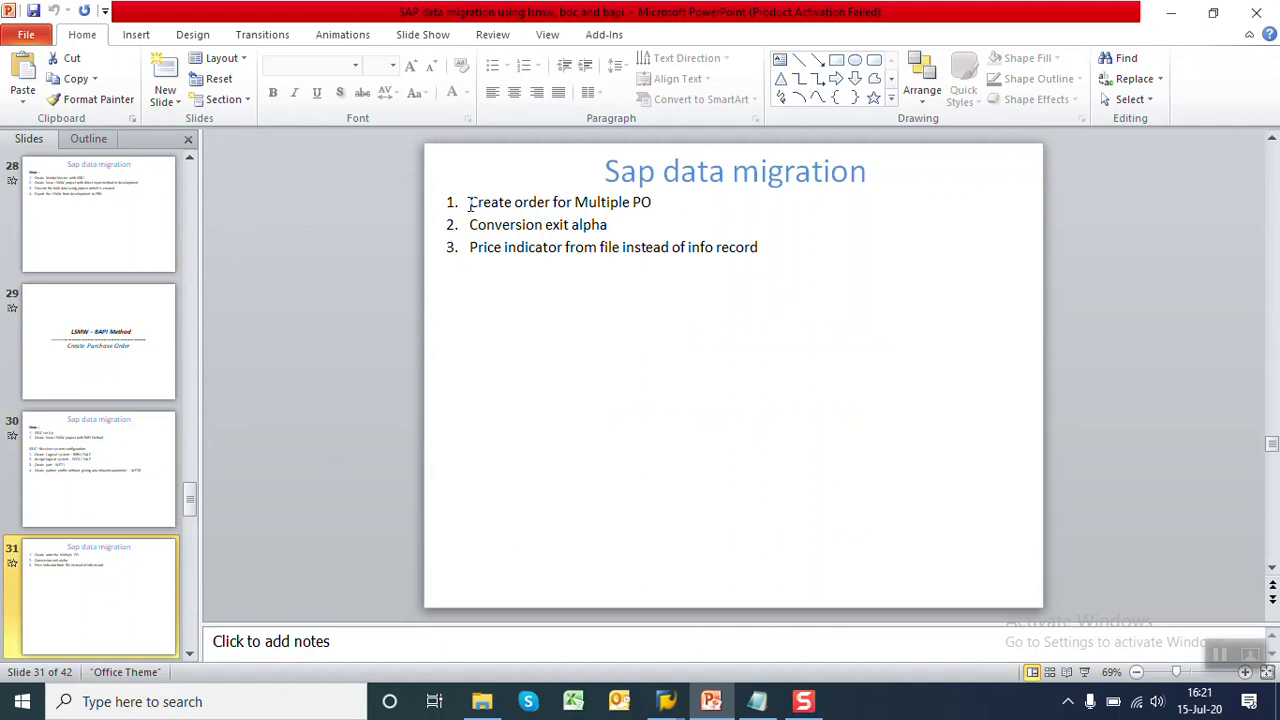
left_click(615, 224)
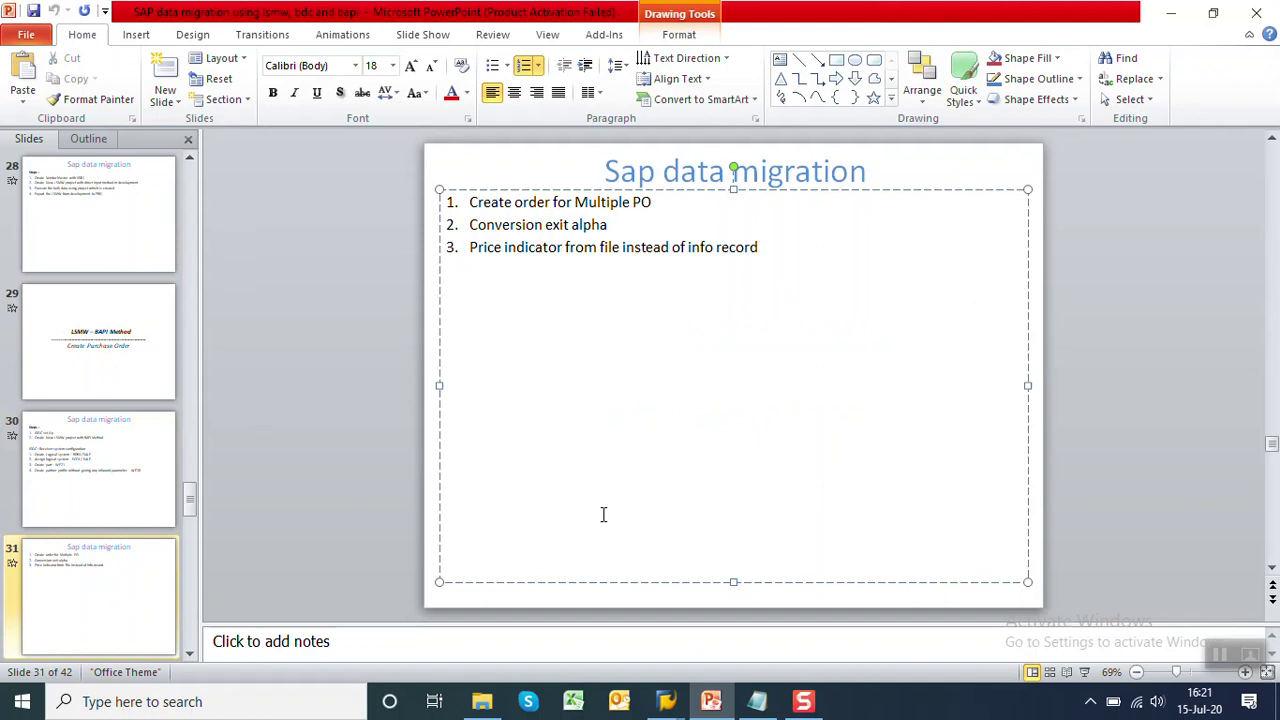
left_click(575, 702)
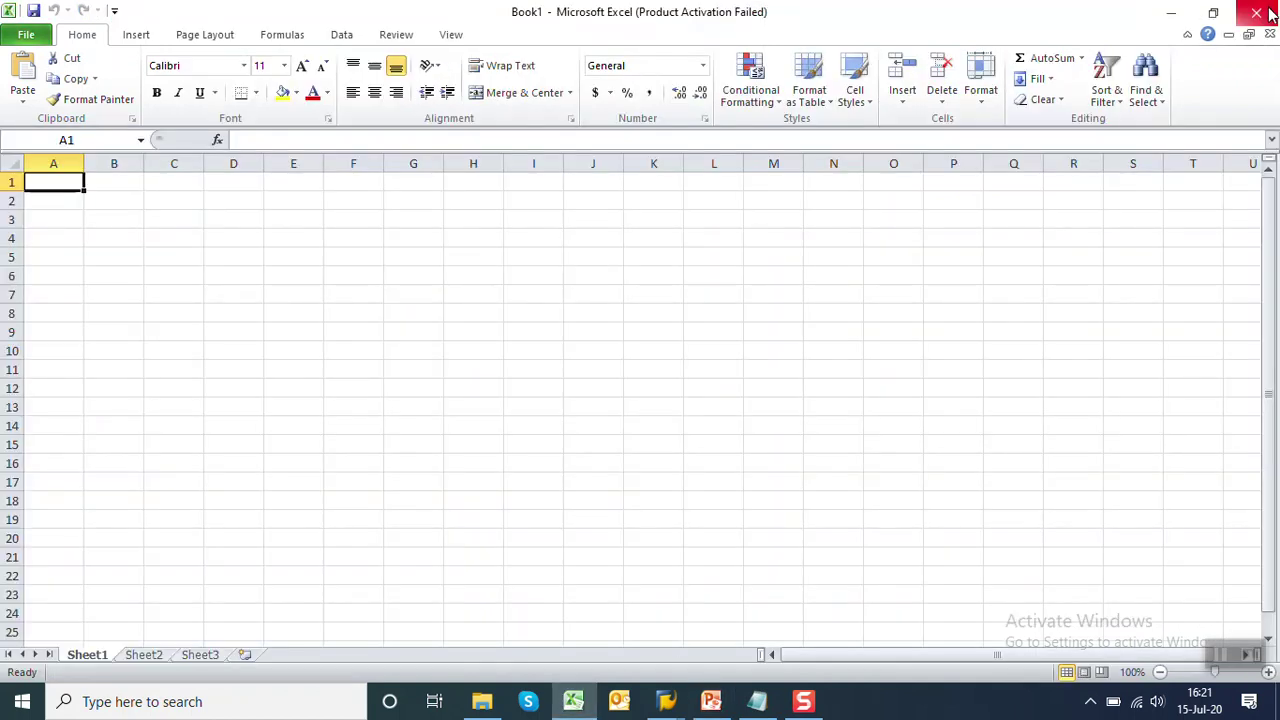
left_click(575, 702)
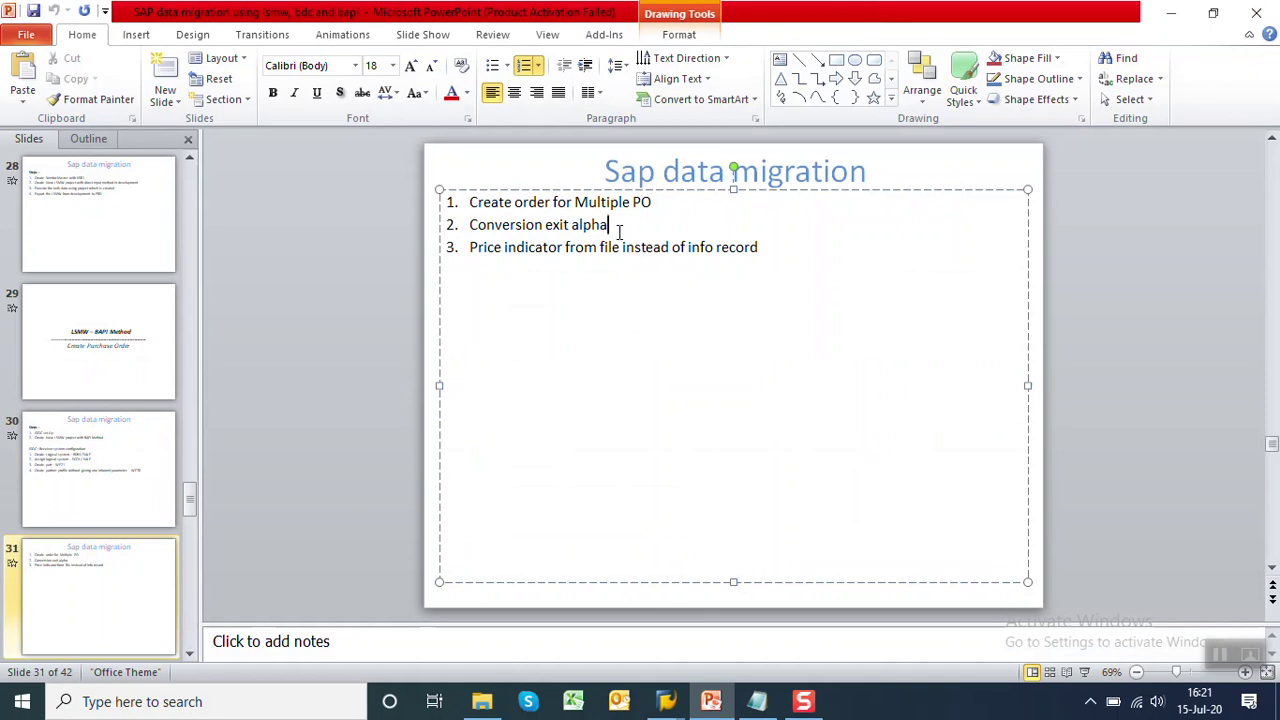
left_click(775, 246)
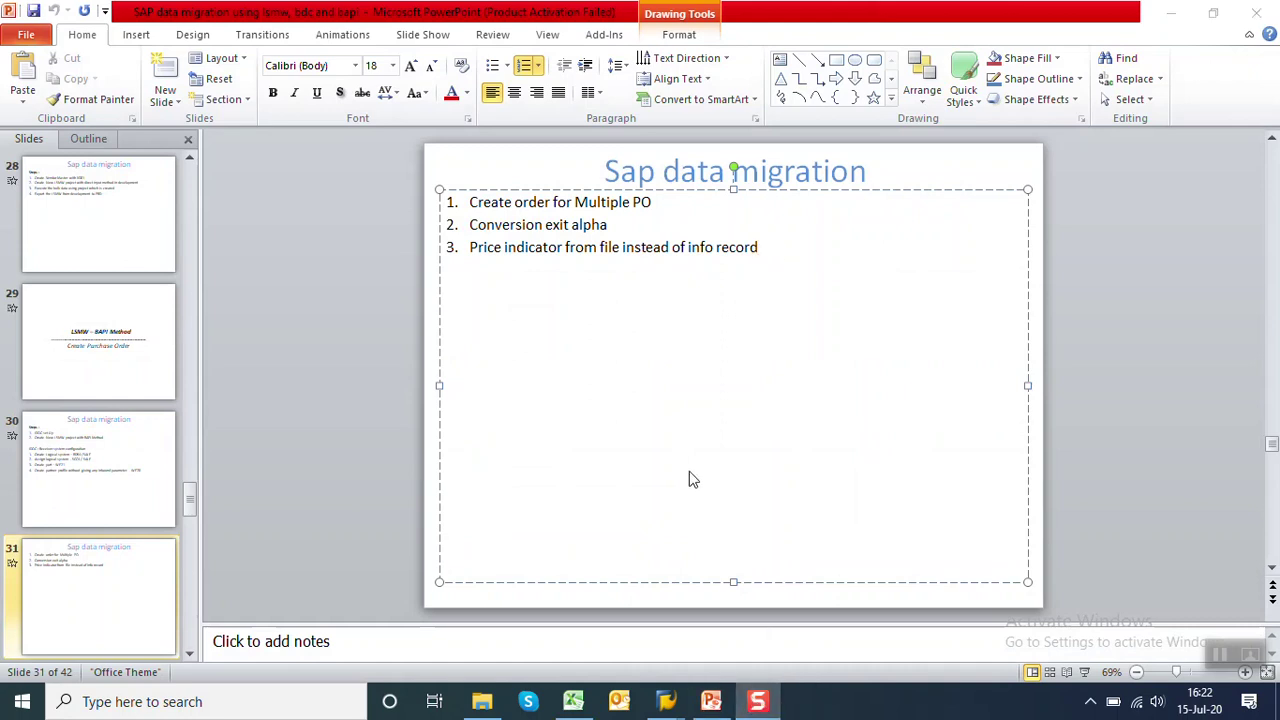
left_click(621, 225)
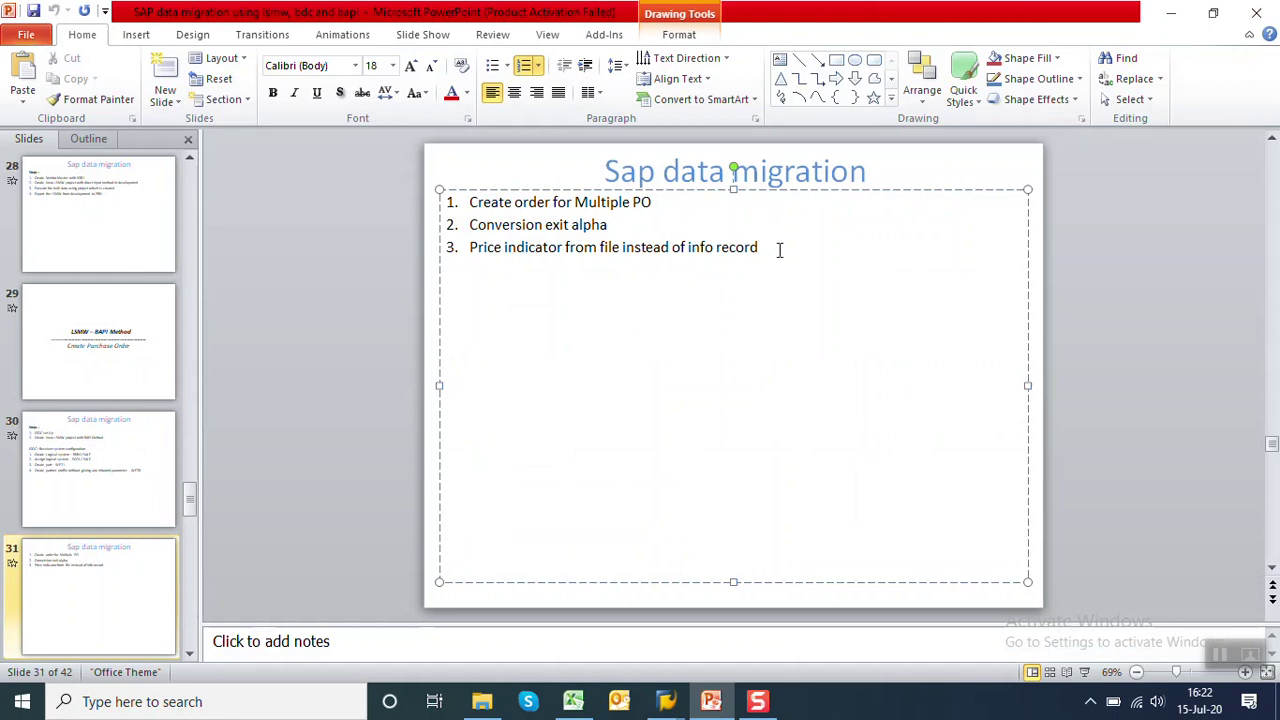
left_click(704, 203)
Step: Switch to the SAP LSM Workbench and open Maintain Field Mapping and Conversion Rules for the POCREATE object in edit mode
left_click(673, 701)
left_click(707, 643)
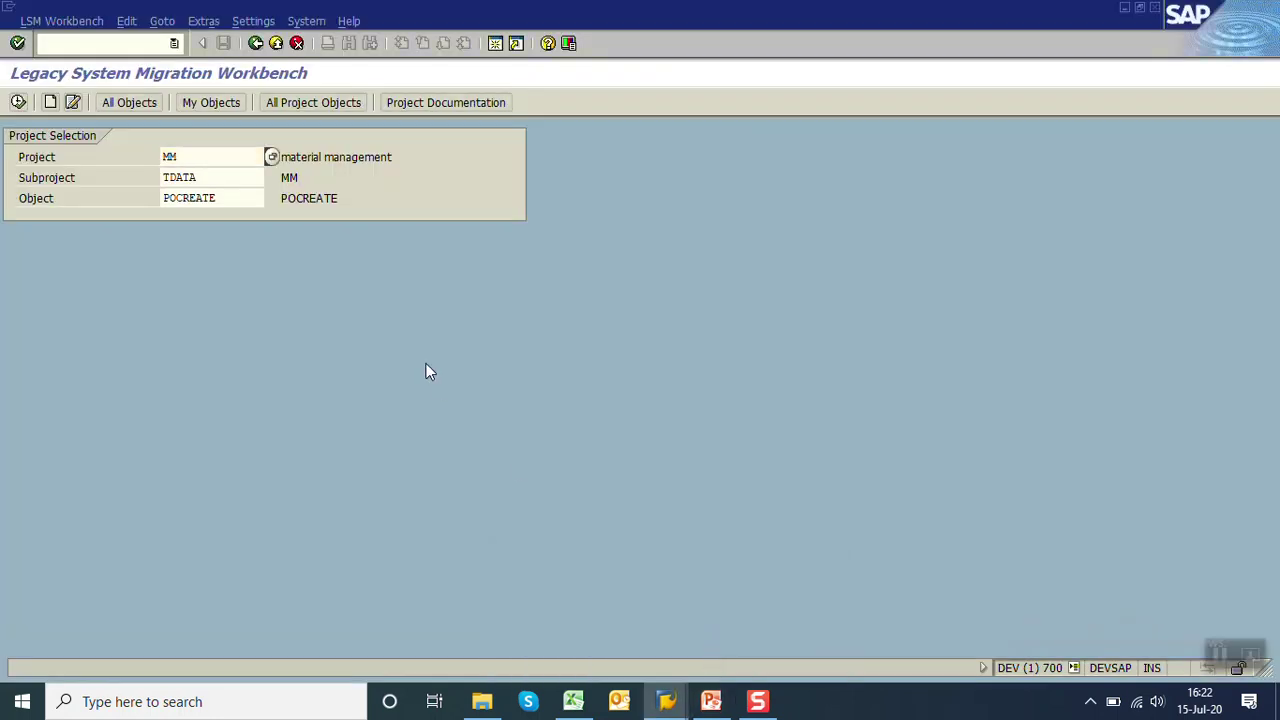
key("F8")
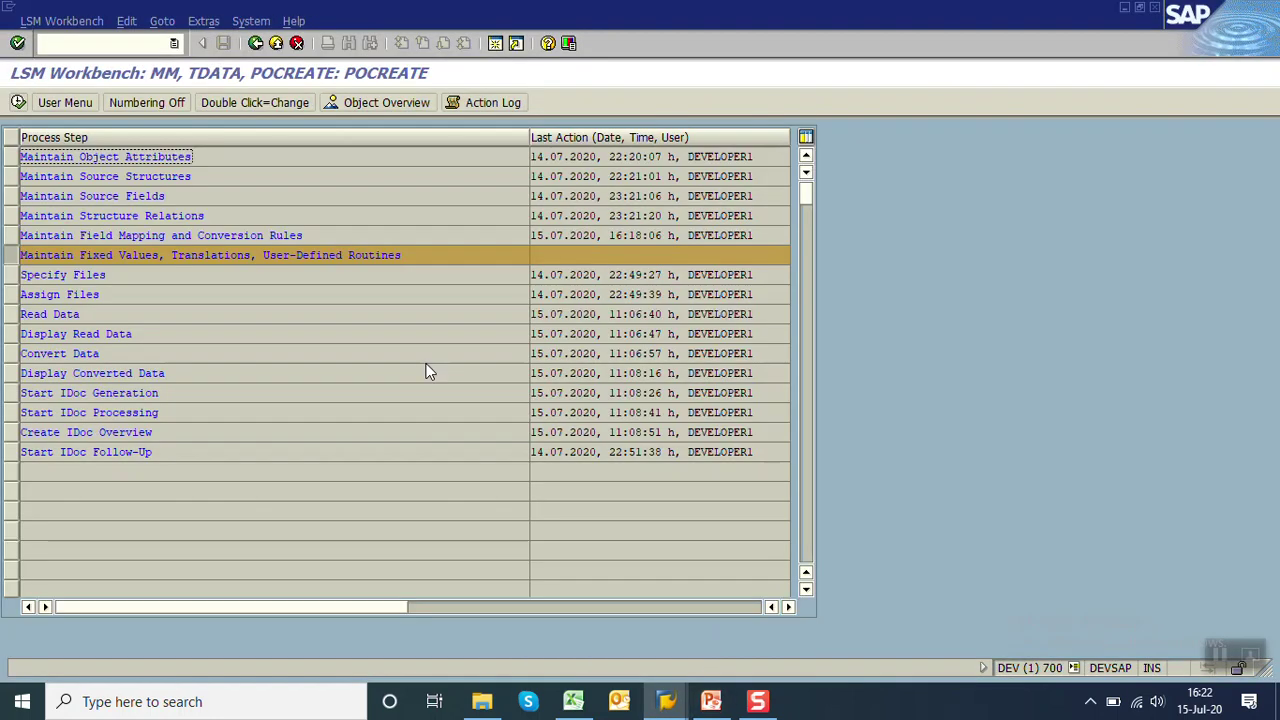
left_click(11, 237)
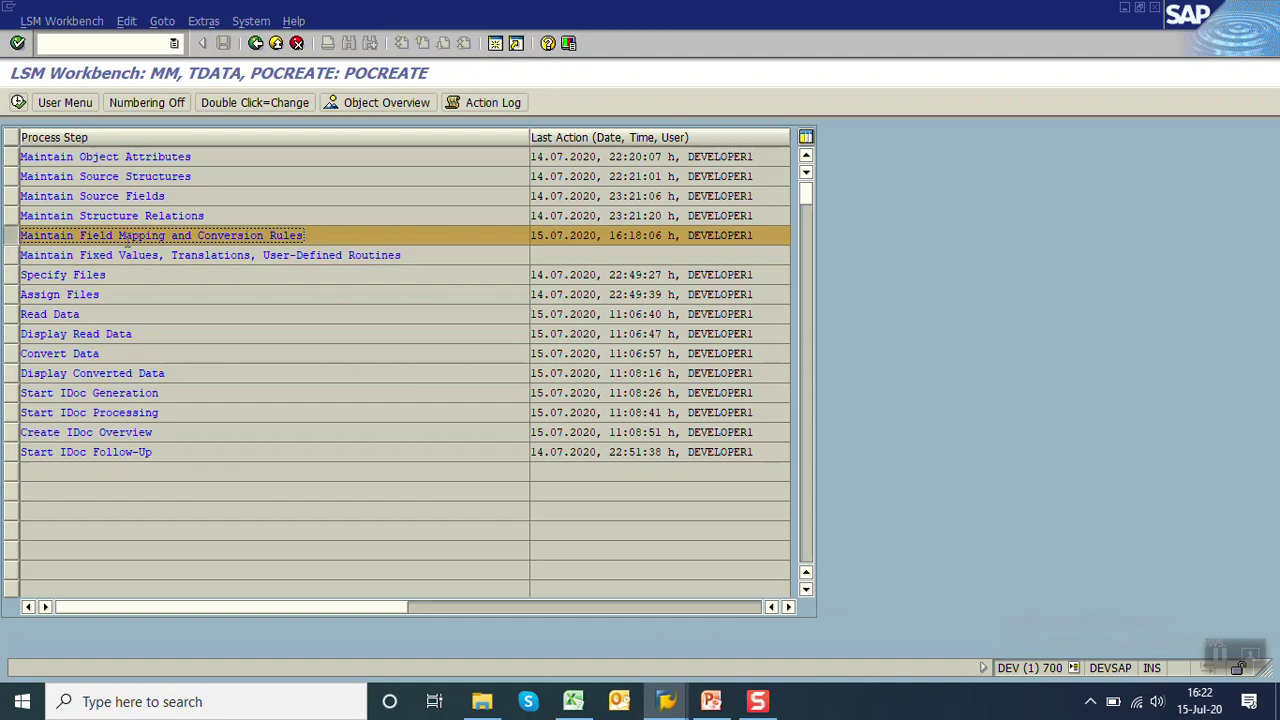
left_click(18, 104)
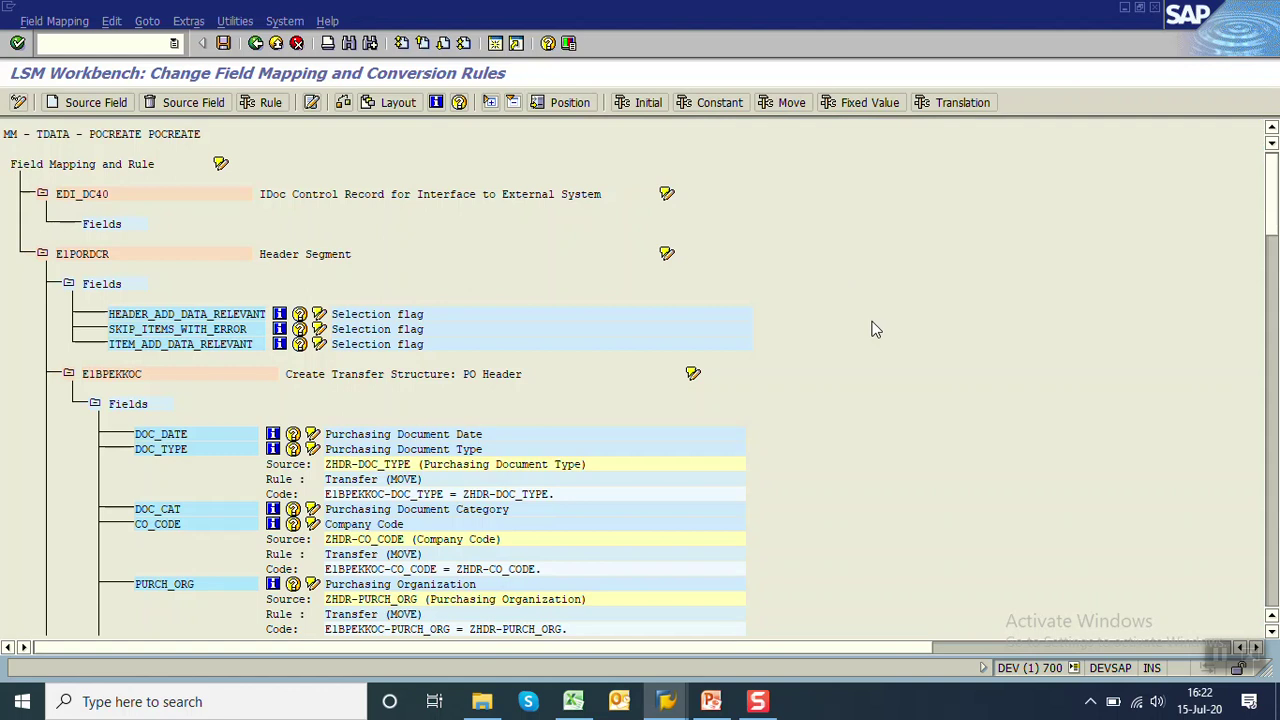
Step: Assign the Move With Leading Zeros rule to the VENDOR field of the E1BPEKKOC header segment
scroll(875, 330, "down", 10)
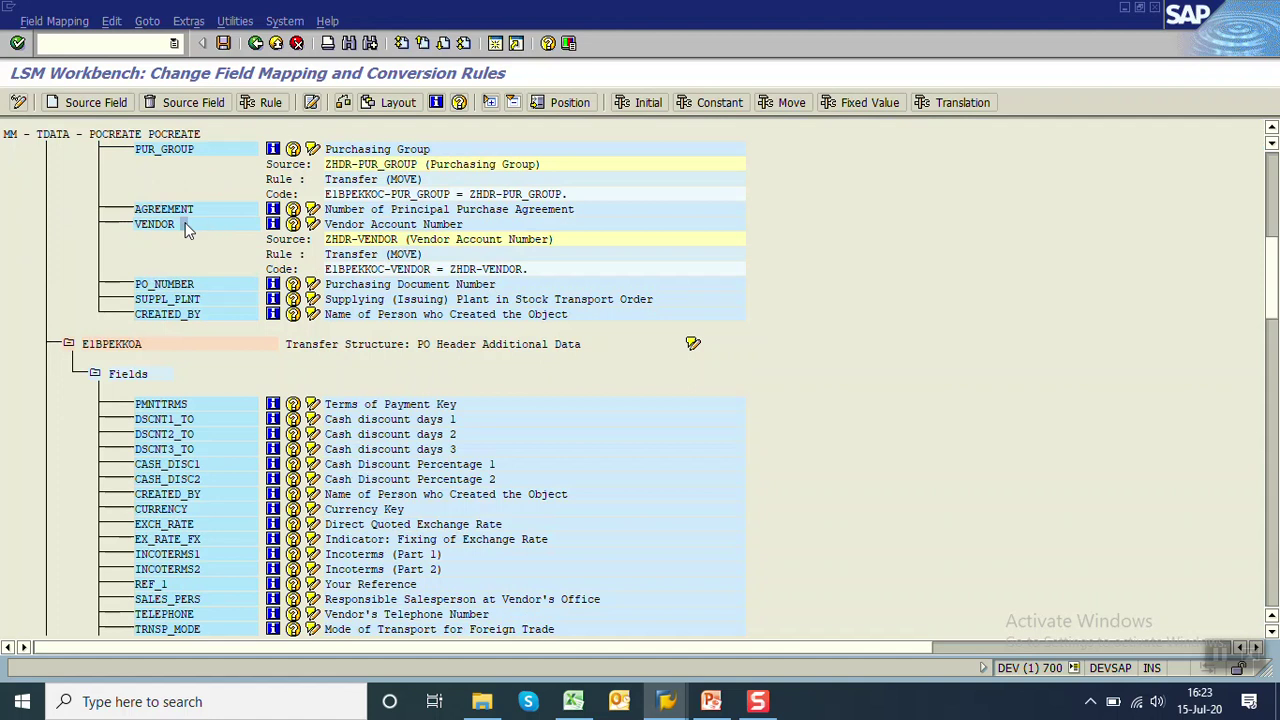
left_click(266, 103)
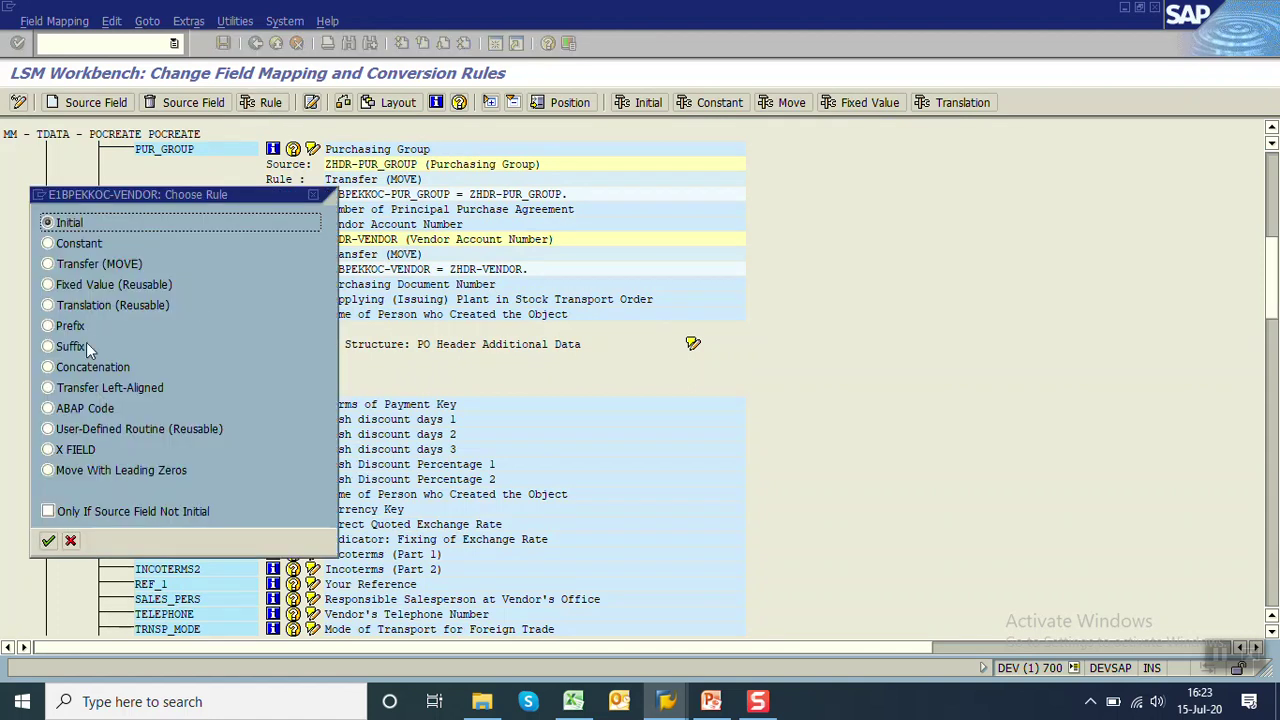
left_click(66, 472)
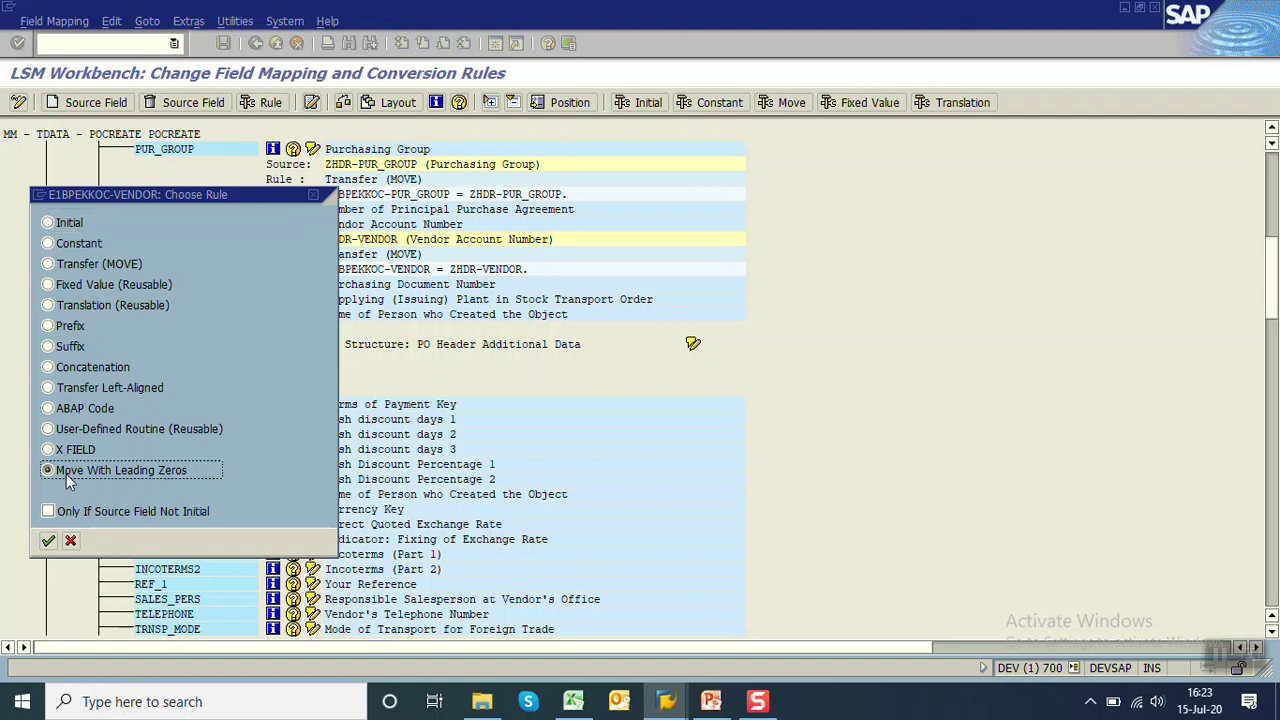
left_click(47, 541)
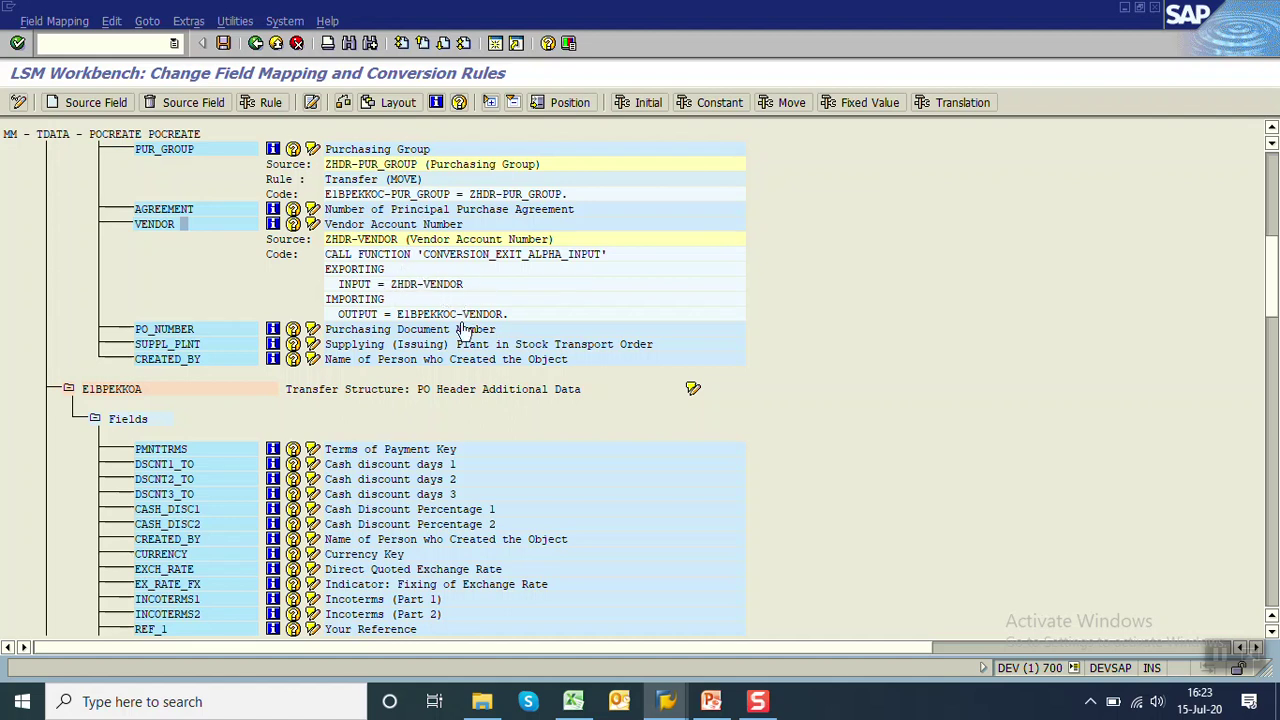
Step: Switch to the Excel purchase order data and check how the VENDOR value in cell F2 is written
left_click(573, 701)
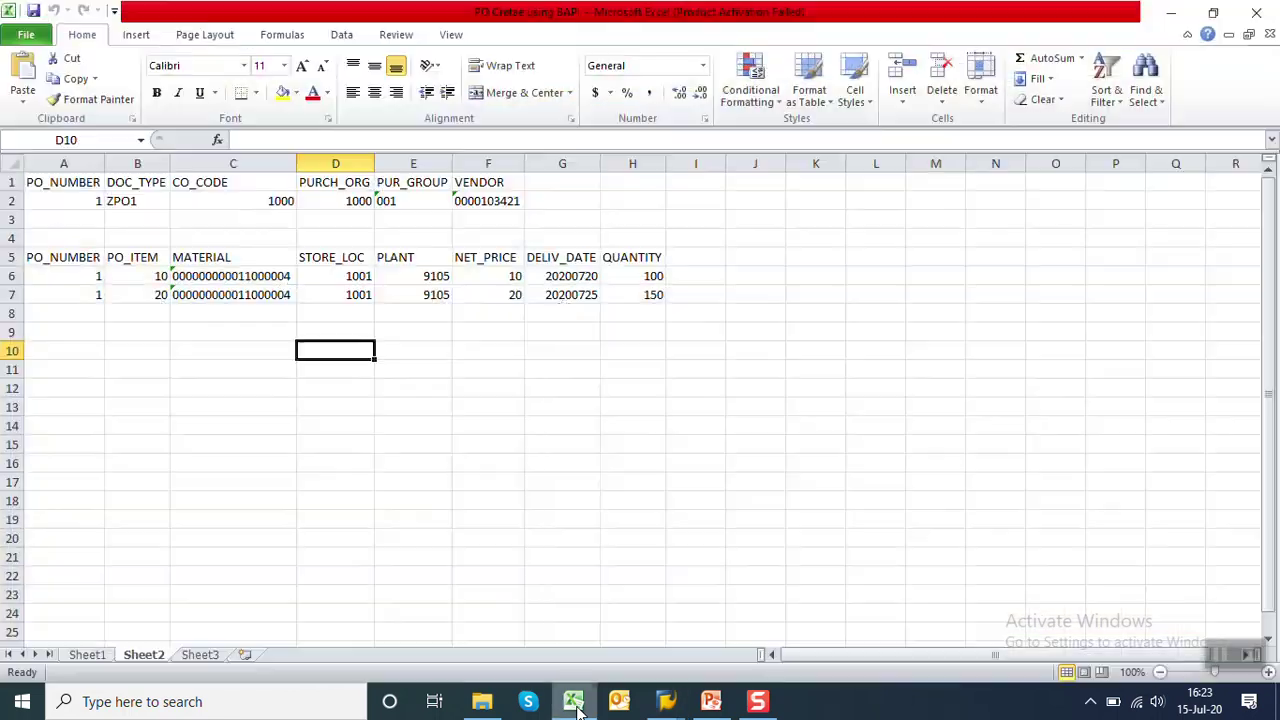
left_click(461, 201)
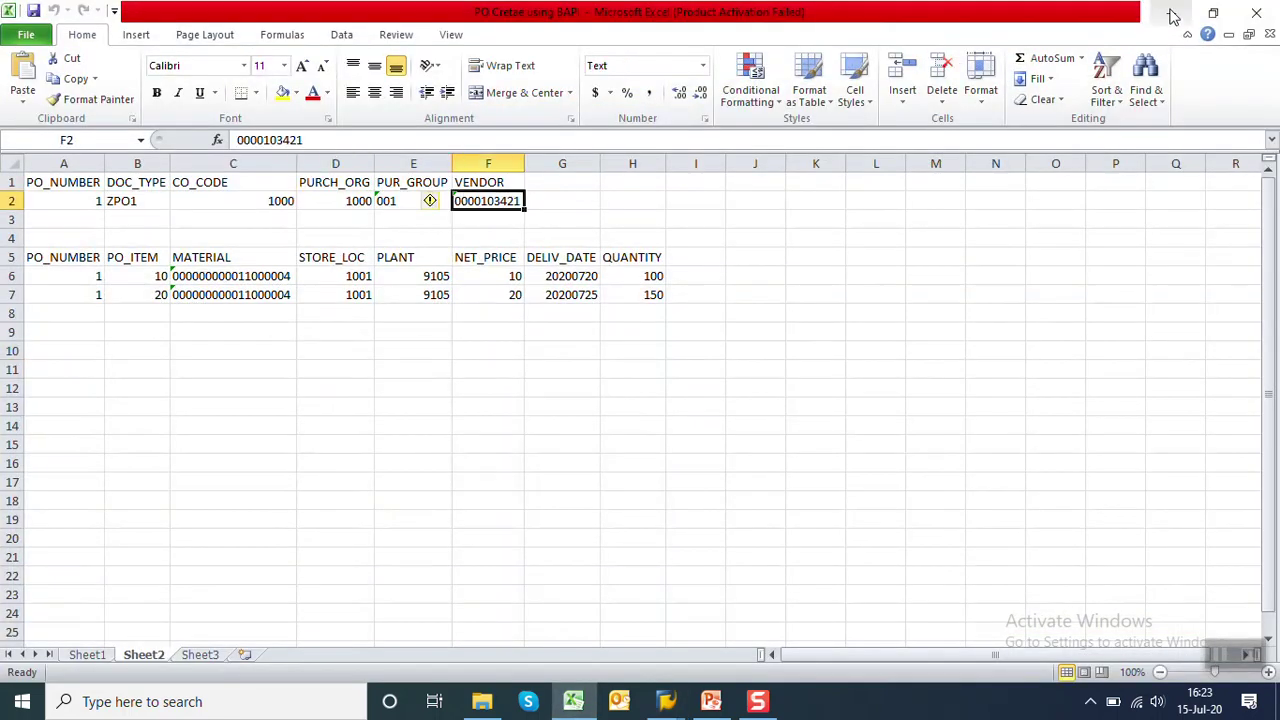
left_click(1170, 12)
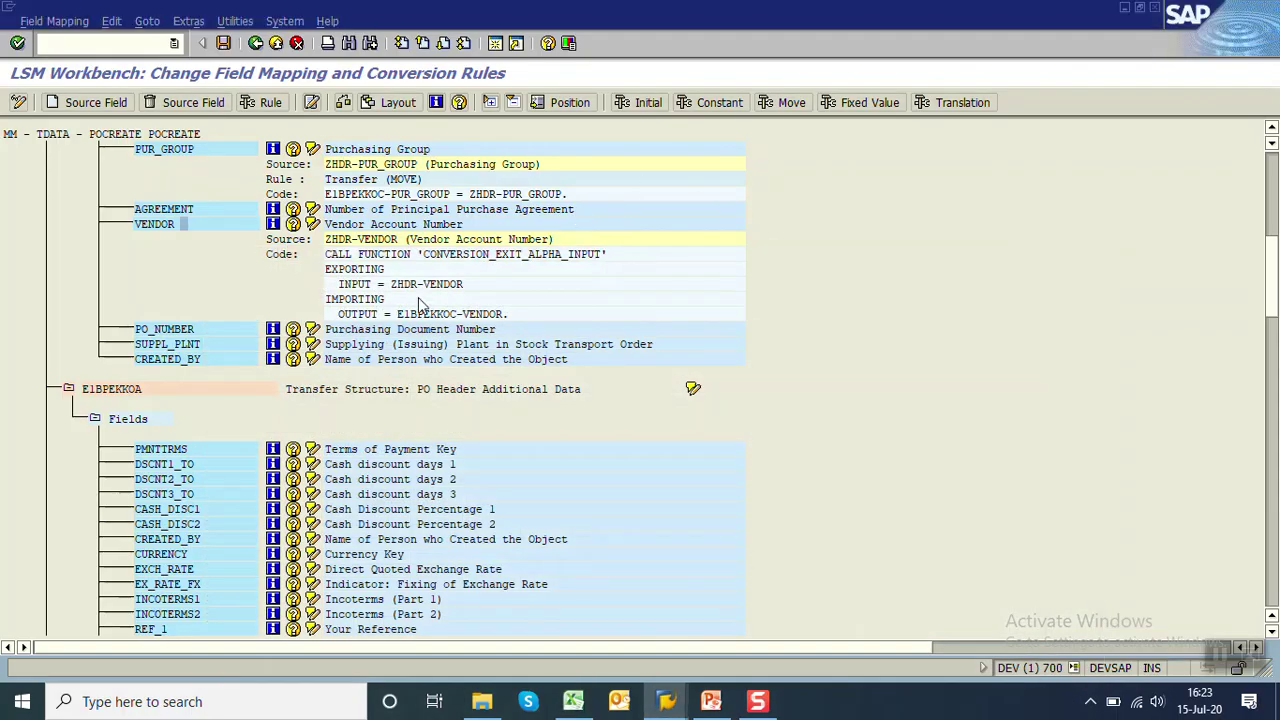
Step: In the E1BPEKPOC item segment, assign the Move With Leading Zeros rule to MATERIAL and PUR_MAT, and save the field mapping
scroll(418, 297, "down", 10)
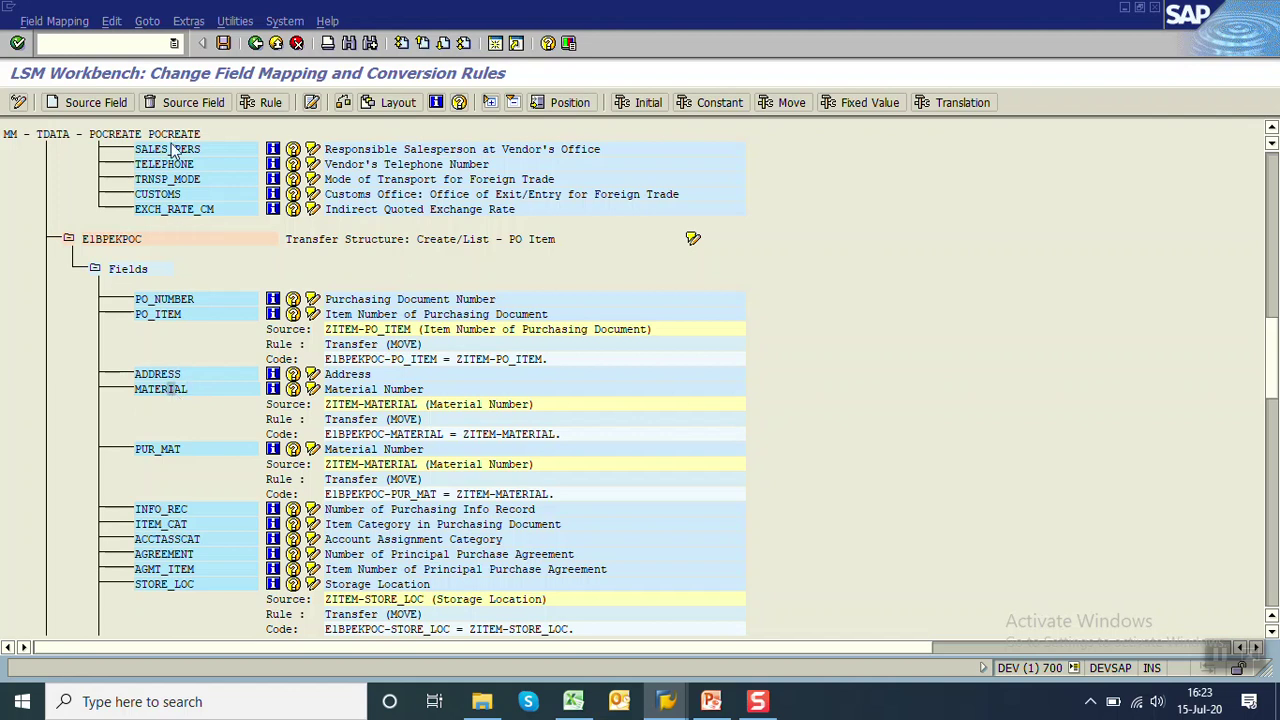
left_click(270, 102)
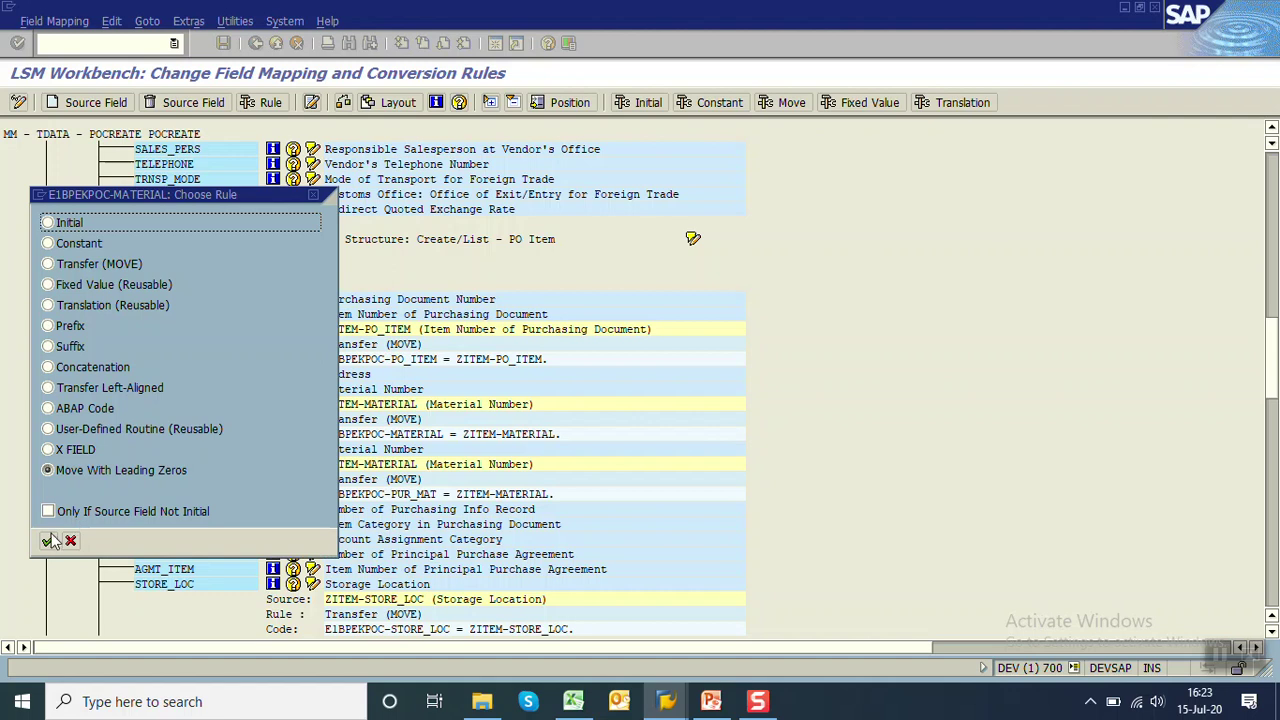
left_click(48, 540)
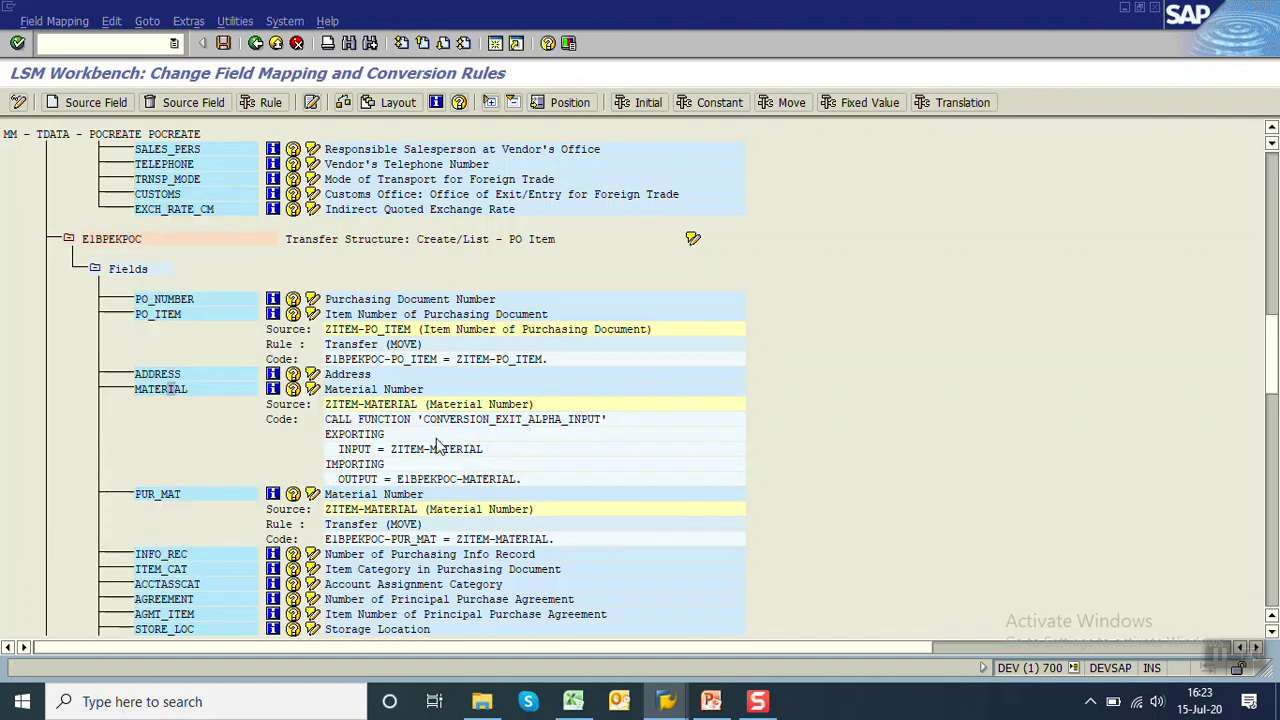
left_click(157, 496)
left_click(270, 103)
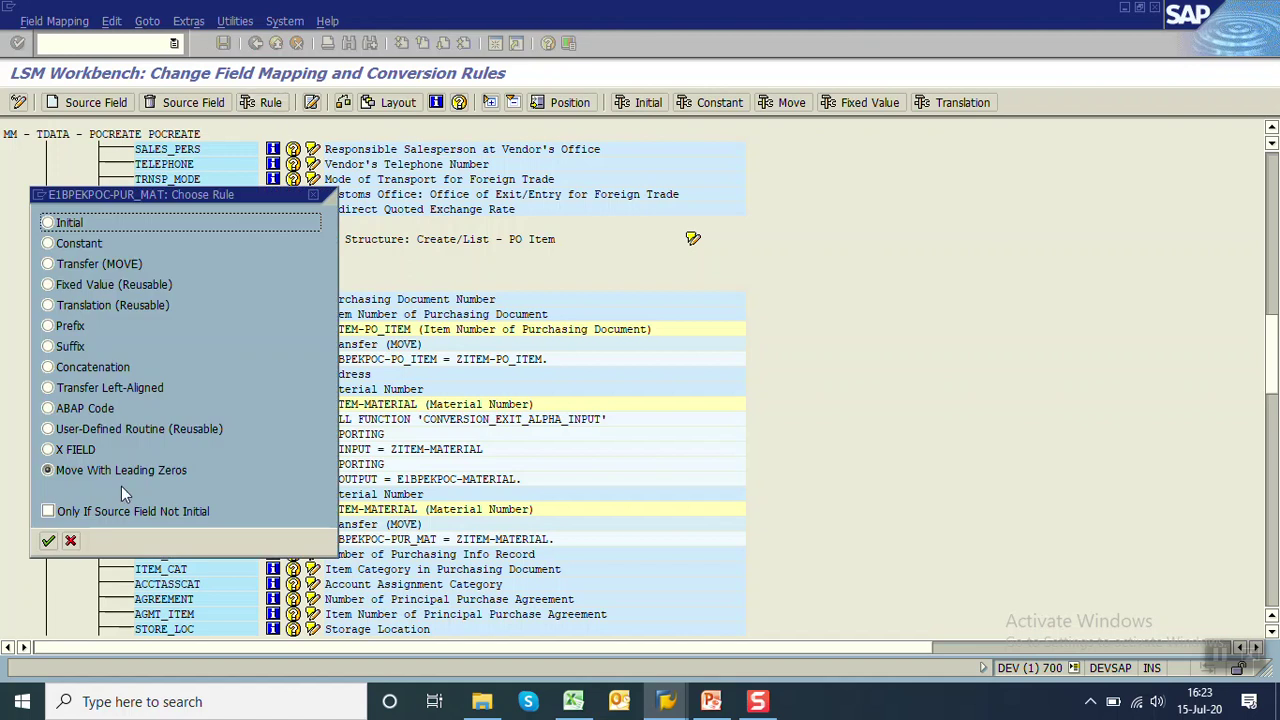
left_click(48, 540)
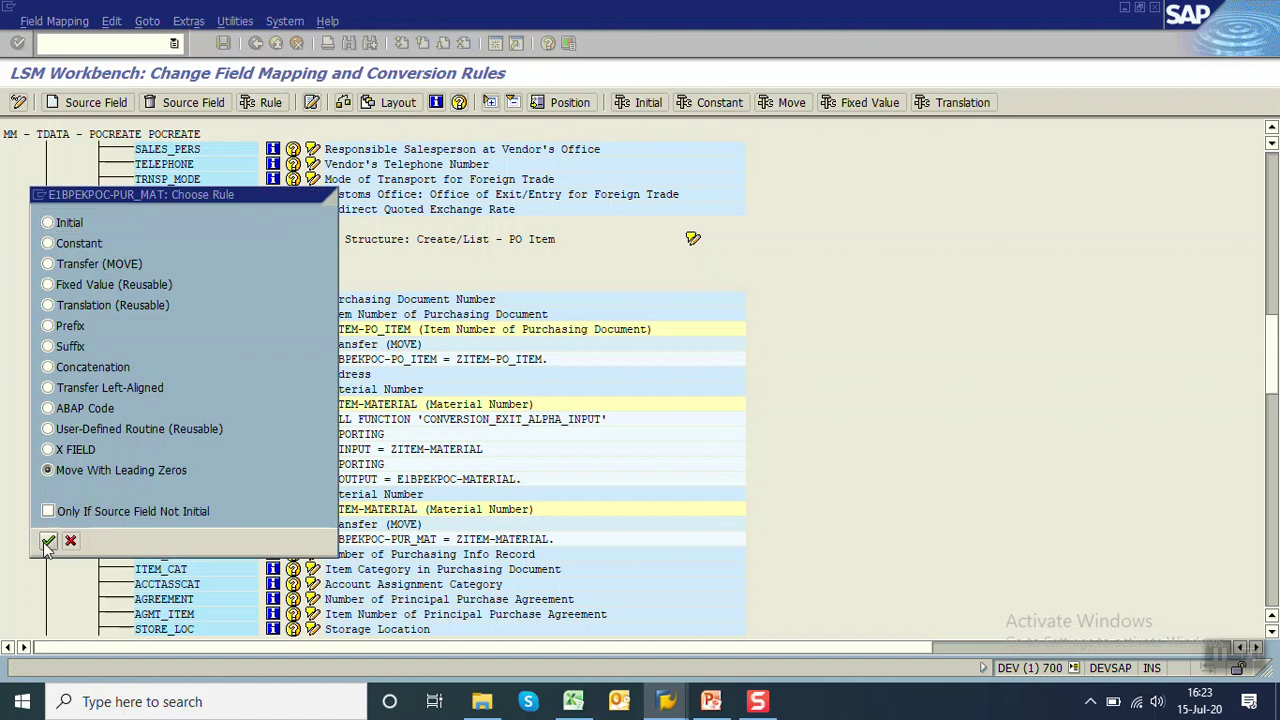
left_click(224, 44)
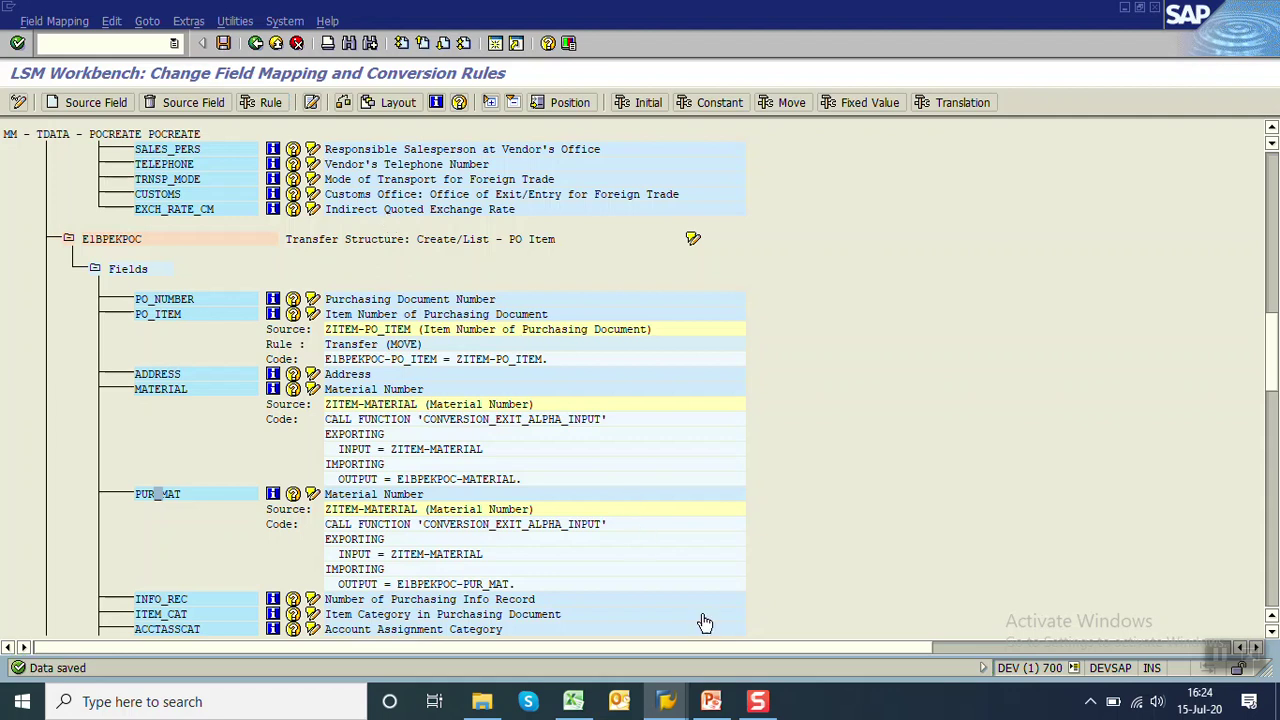
Step: Switch to the PowerPoint presentation and make the "Conversion exit alpha" list item on slide 31 bold
left_click(711, 701)
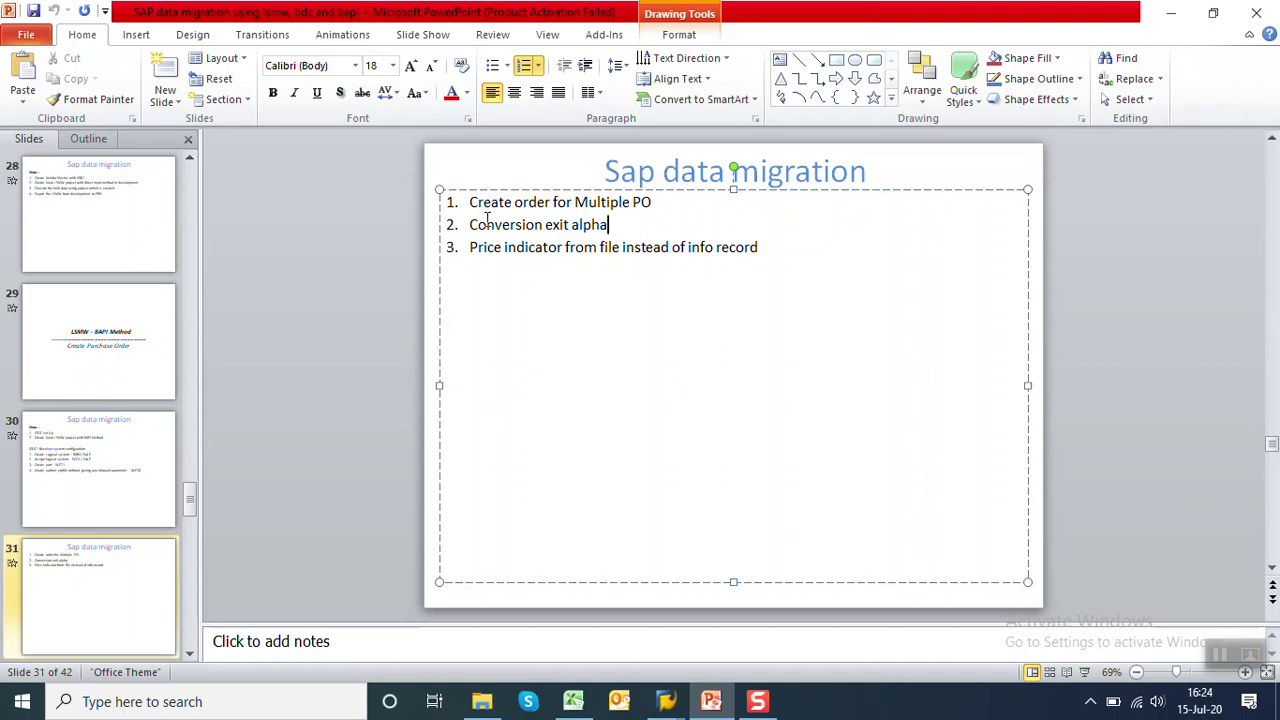
left_click_drag(471, 225, 610, 226)
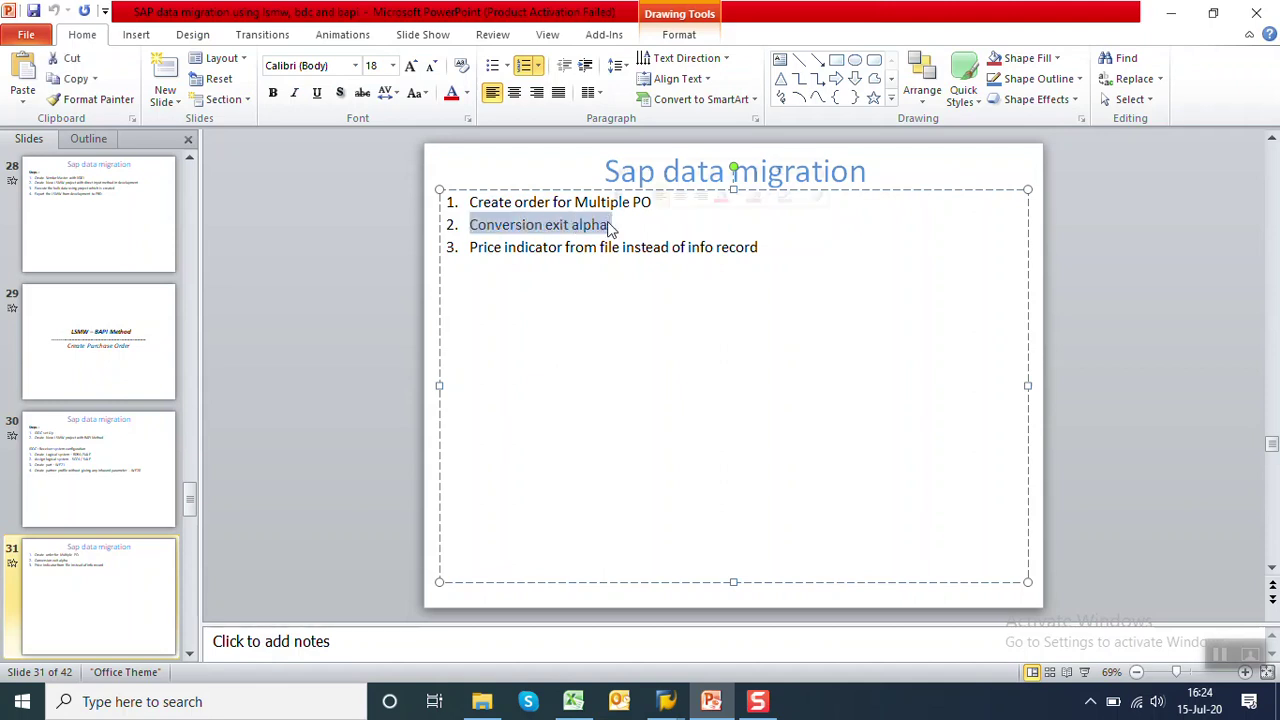
key("ctrl+b")
left_click(645, 226)
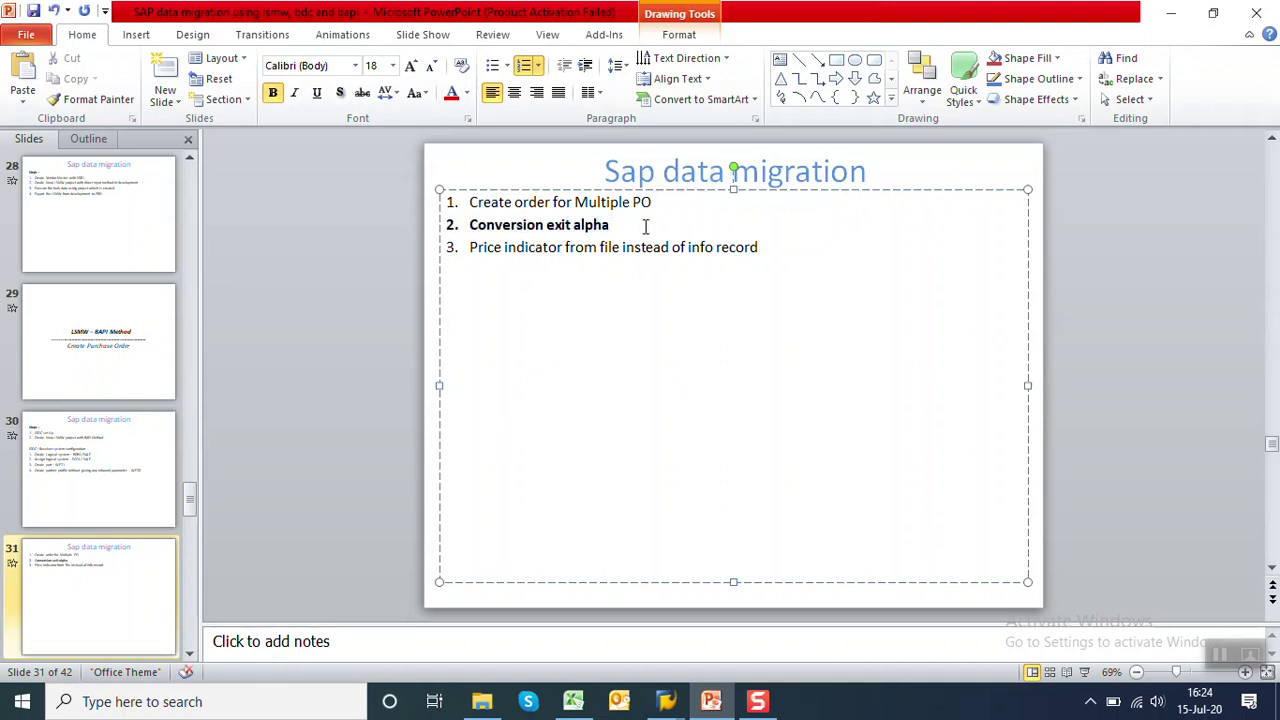
left_click(769, 246)
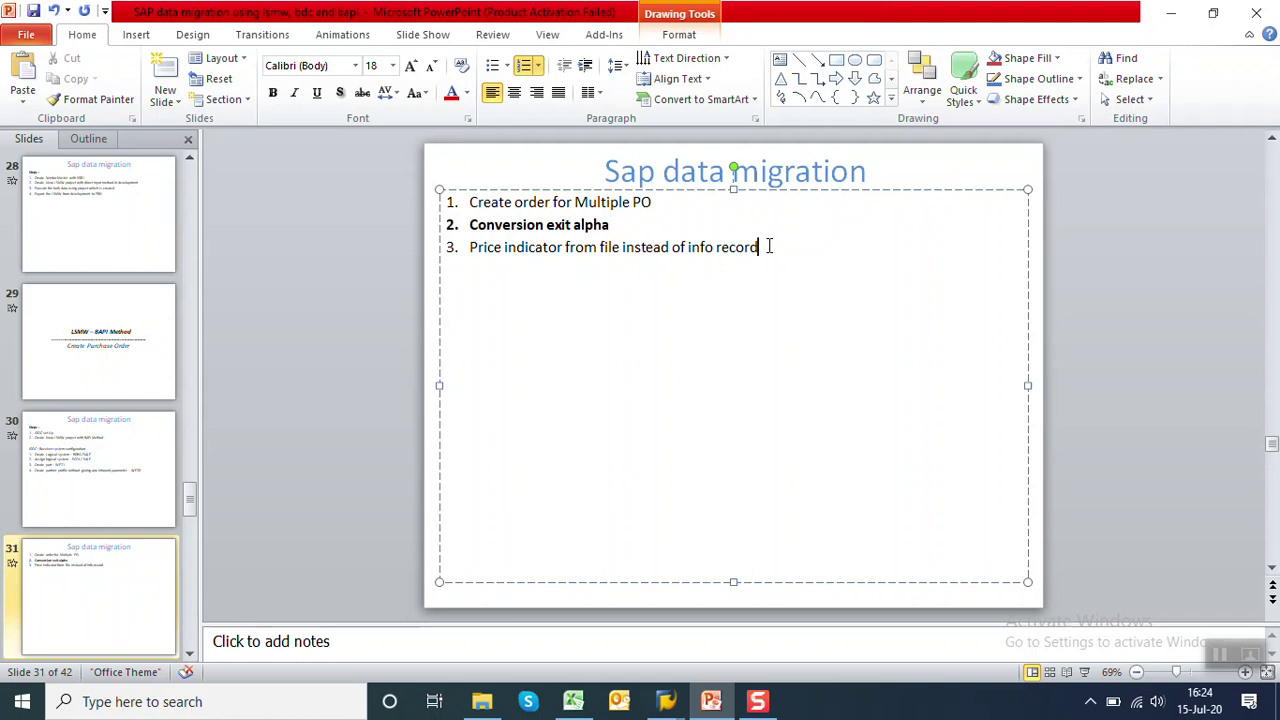
Step: Switch to the Excel purchase order data and examine the NET_PRICE values of both items in cells F6 and F7
left_click(573, 701)
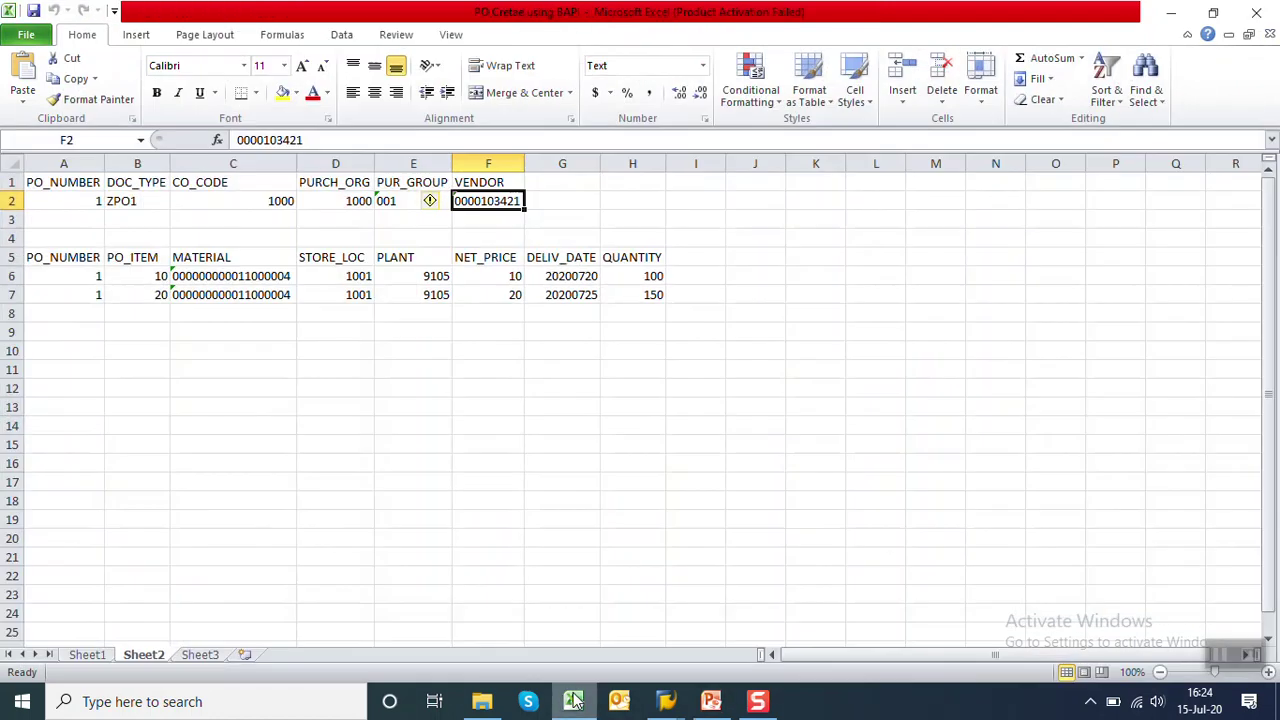
left_click(489, 274)
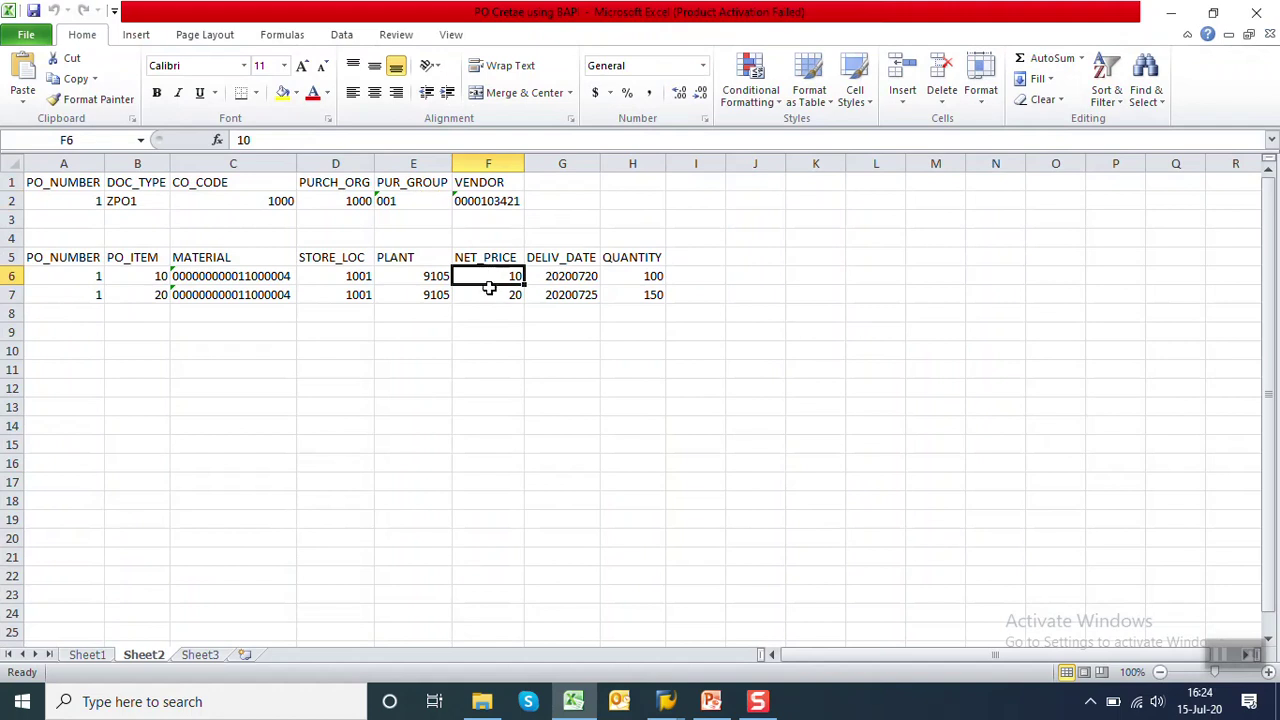
left_click(489, 293)
left_click(489, 278)
left_click(508, 294)
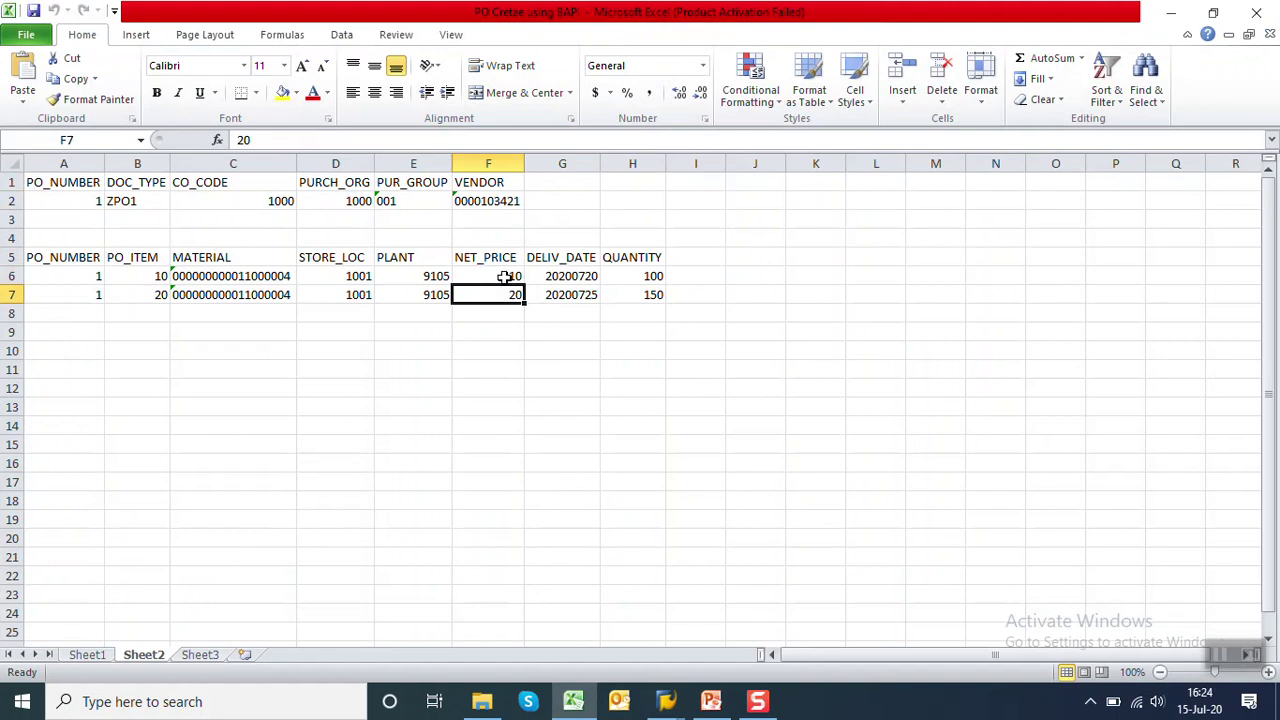
left_click(503, 276)
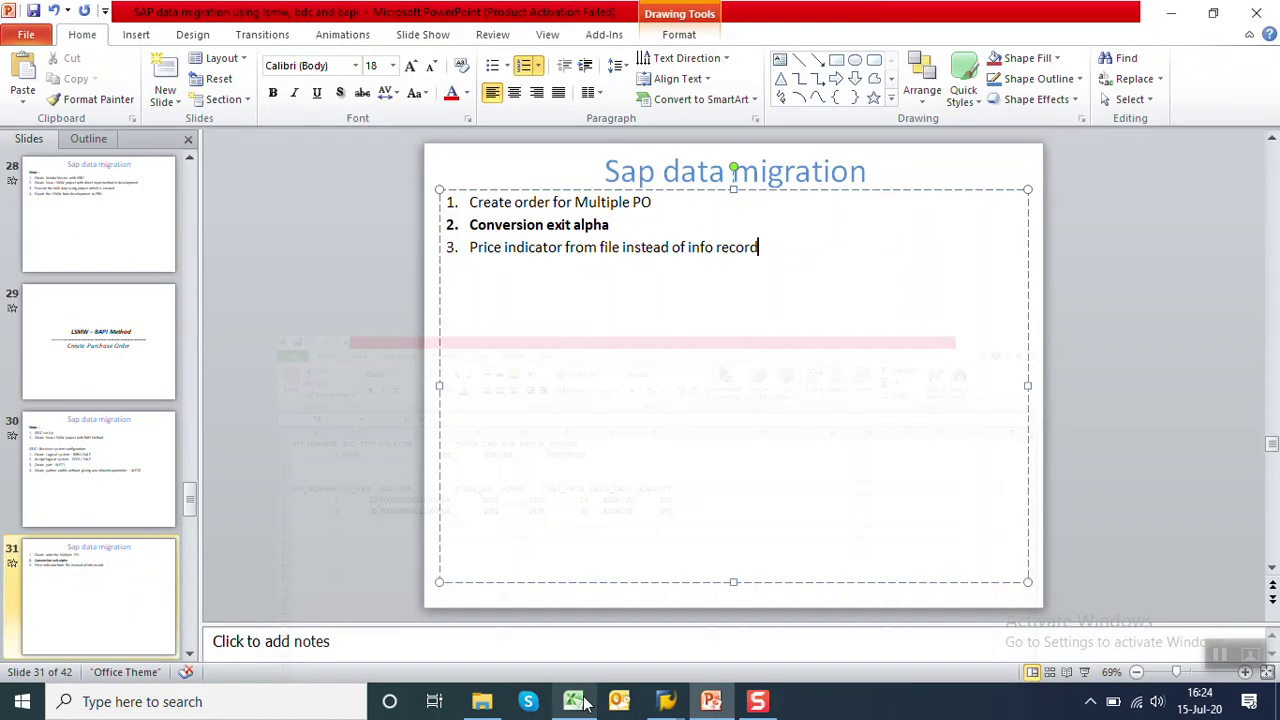
Step: Return to the SAP field mapping and find the po_price node in the whole hierarchy
left_click(711, 701)
mouse_move(665, 701)
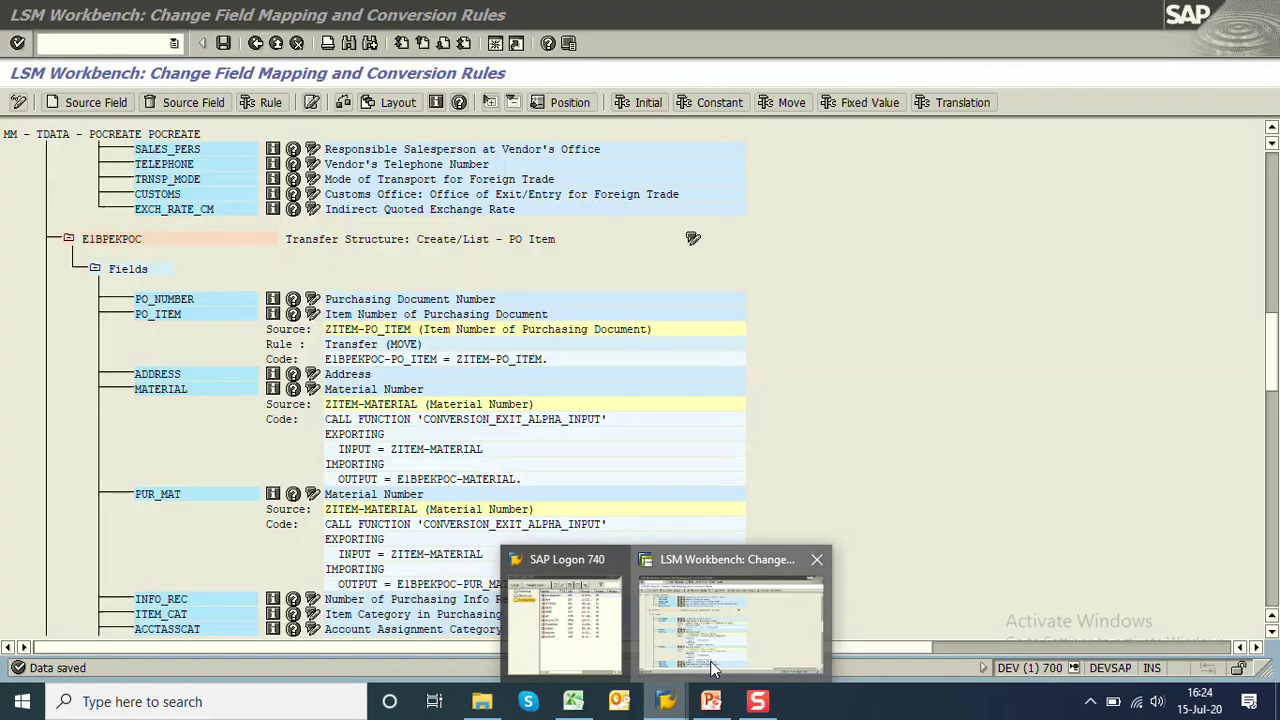
left_click(737, 612)
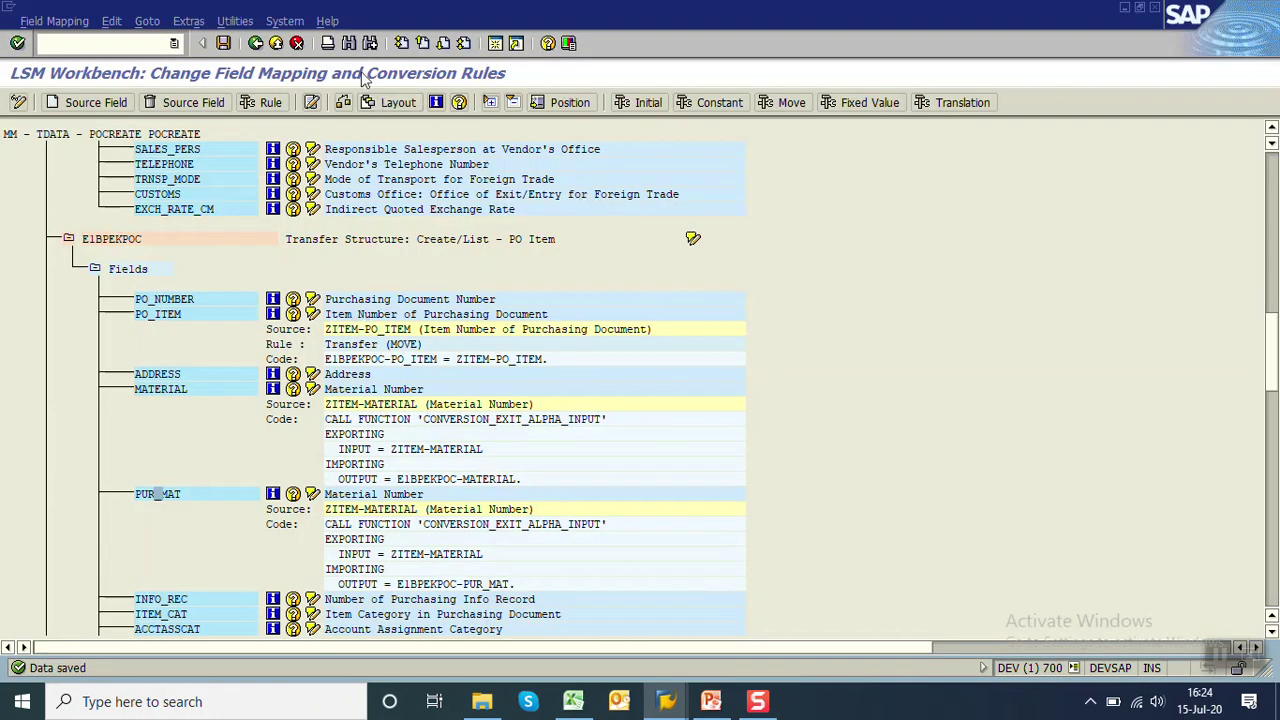
key("ctrl+f")
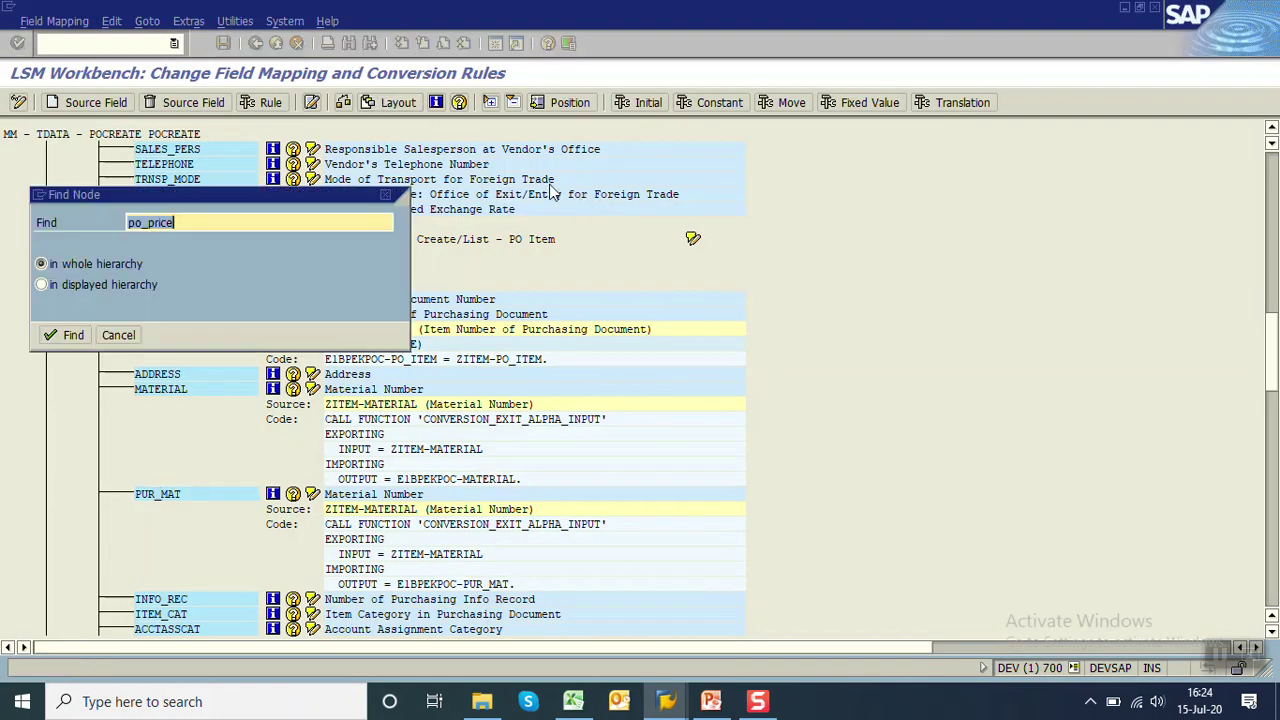
type("po")
key("Down")
key("Return")
key("Return")
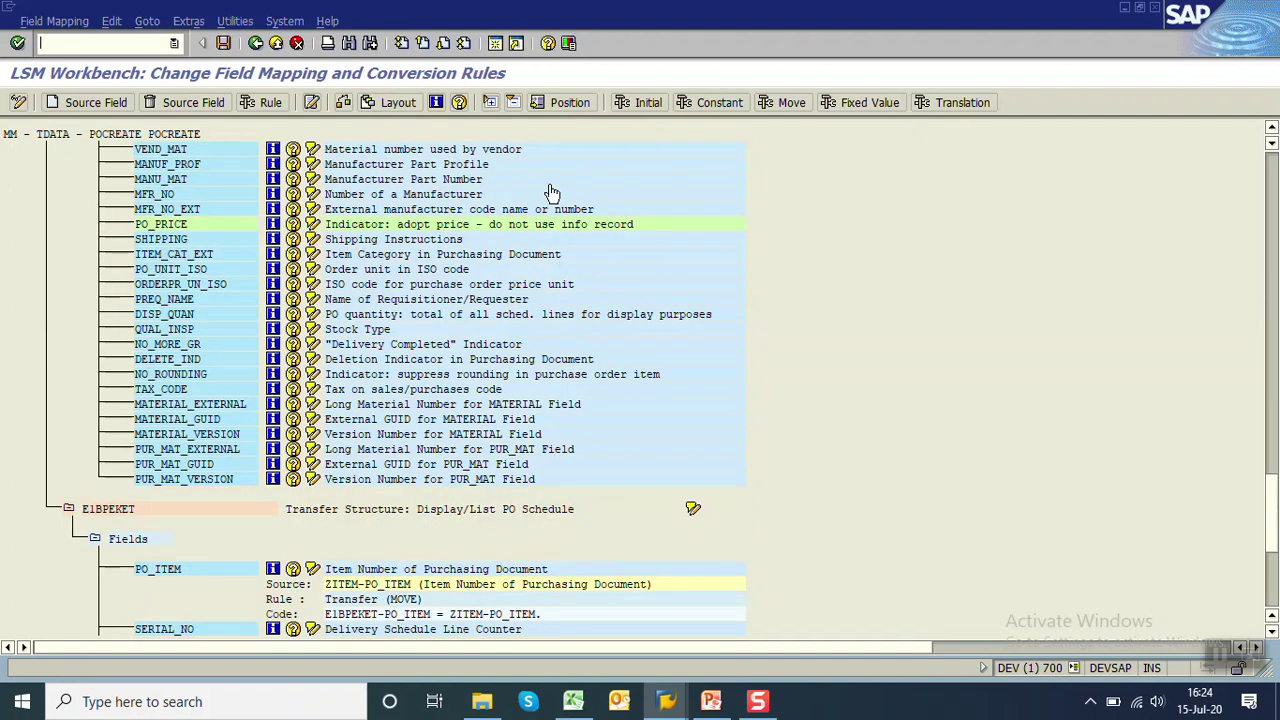
Step: Assign the constant X (Yes) to PO_PRICE in the E1BPEKPOC segment and save the field mapping
double_click(183, 229)
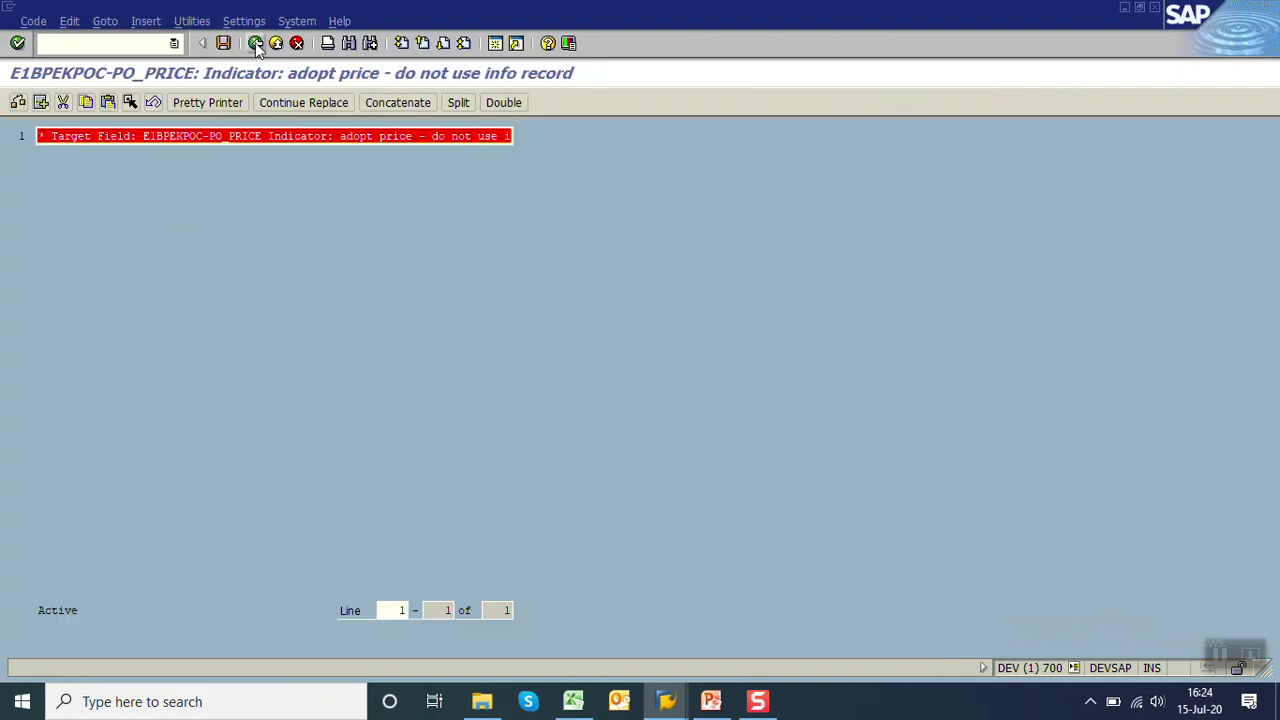
key("F3")
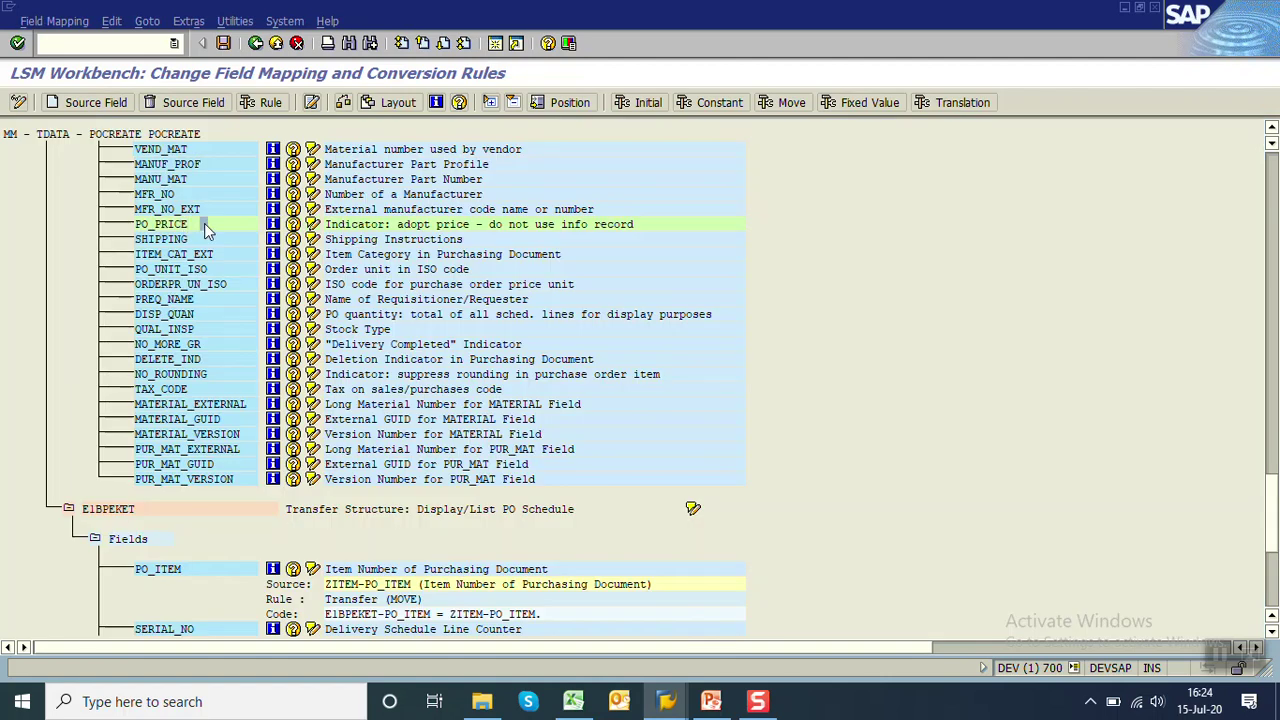
left_click(718, 102)
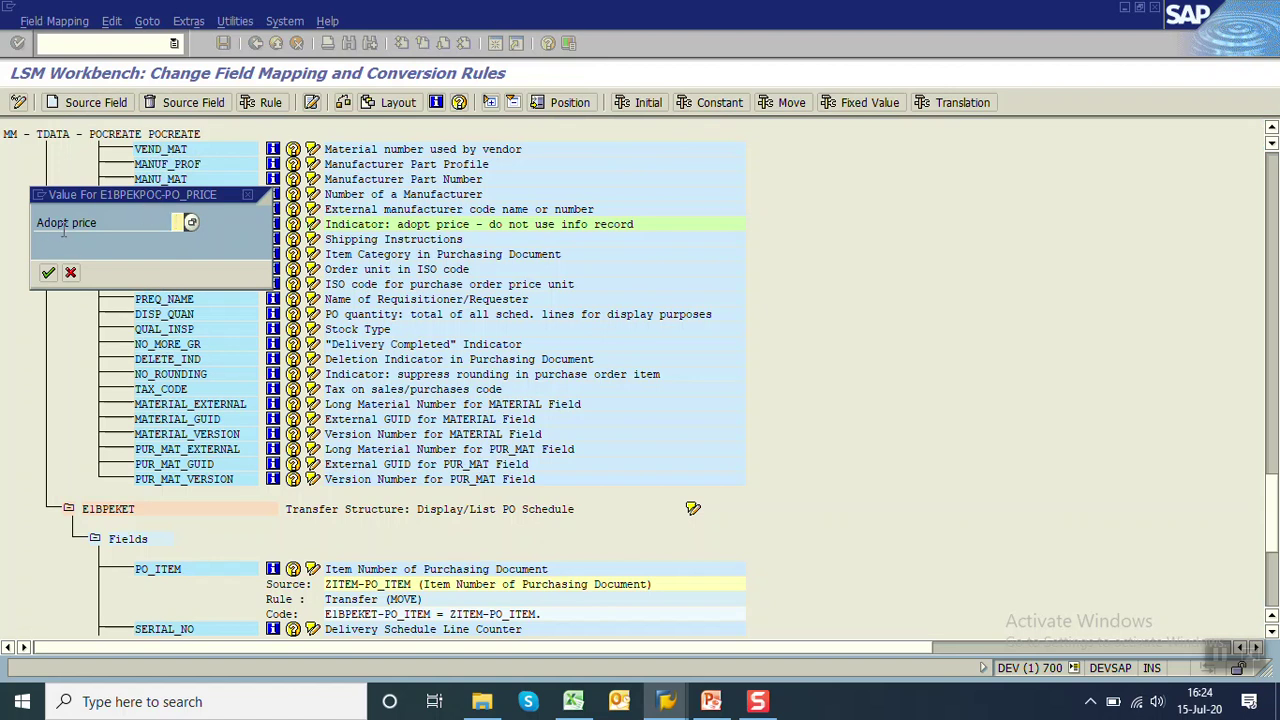
left_click(191, 224)
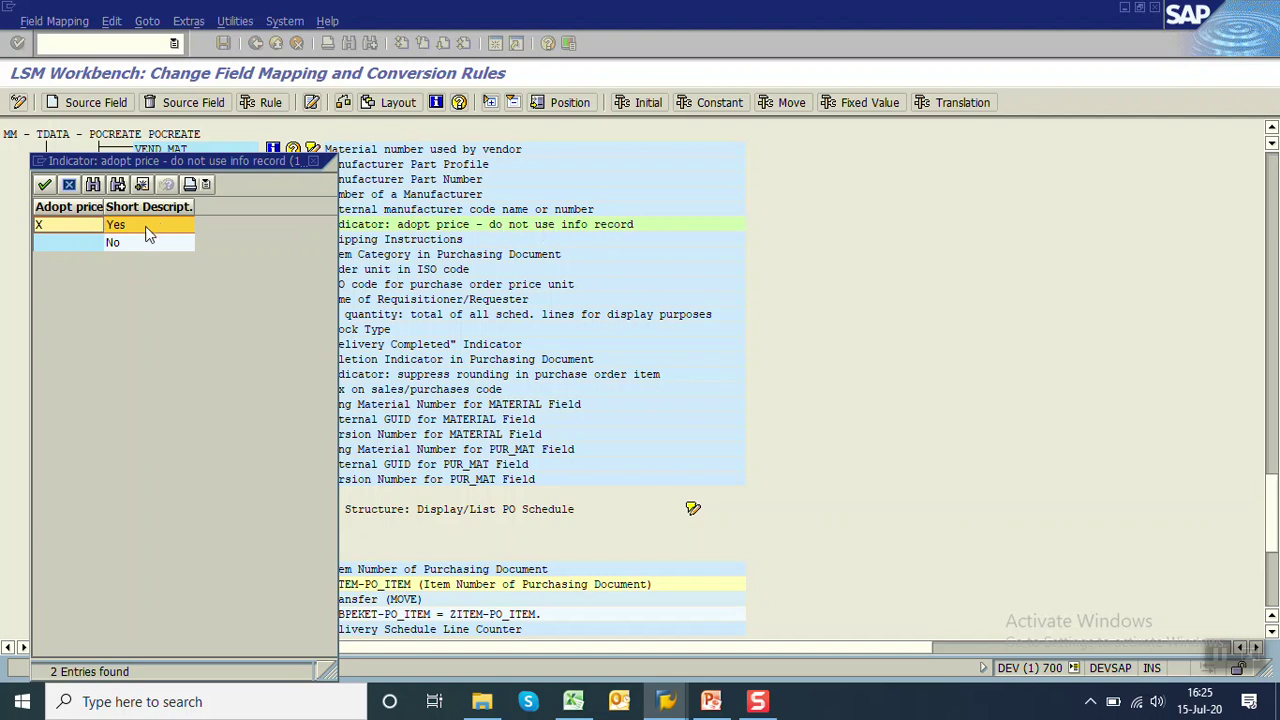
double_click(78, 225)
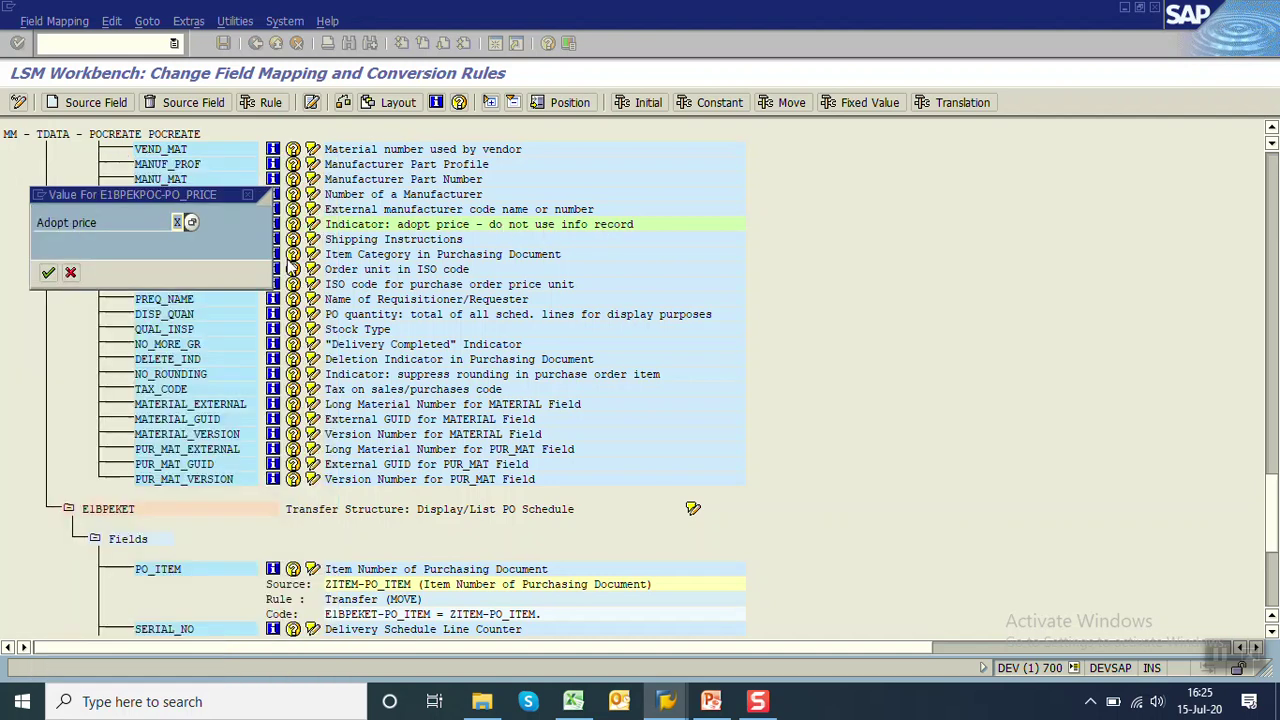
left_click(47, 274)
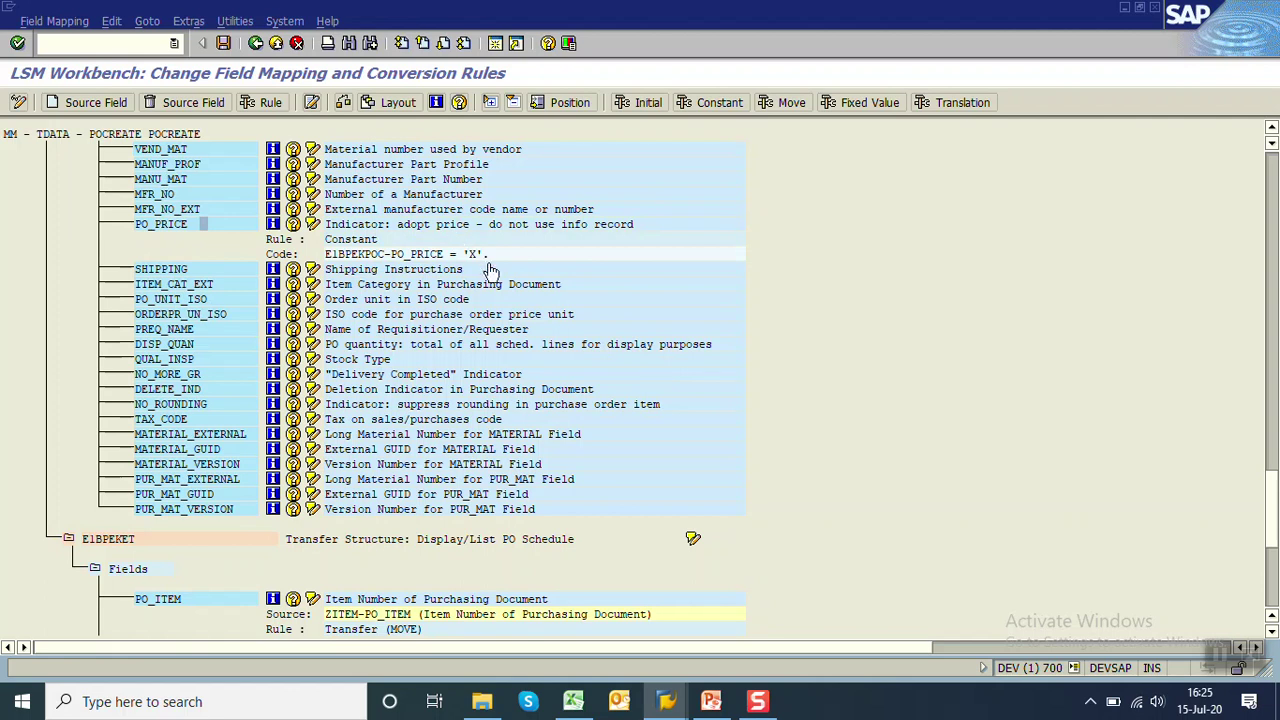
left_click(222, 44)
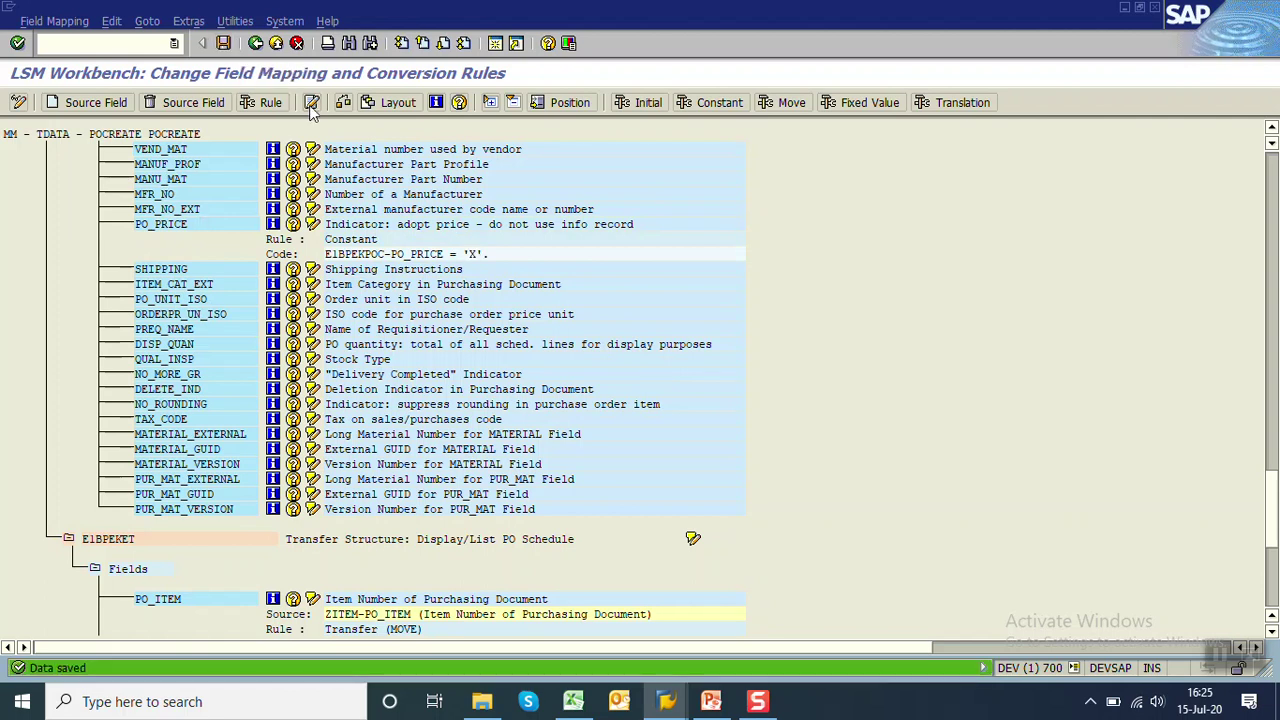
Step: Switch to the PowerPoint presentation, make the "Price indicator from file instead of info record" item on slide 31 bold, and save
left_click(710, 705)
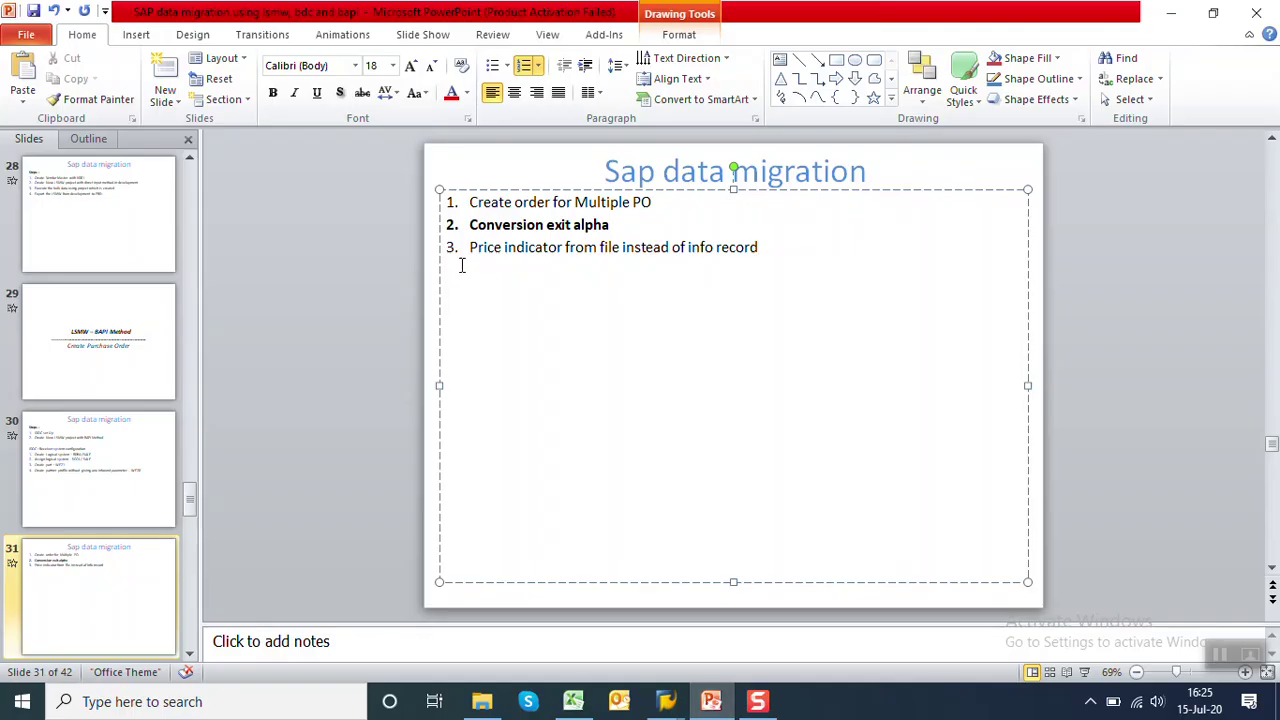
left_click_drag(470, 248, 746, 258)
key("ctrl+b")
left_click(777, 251)
key("ctrl+s")
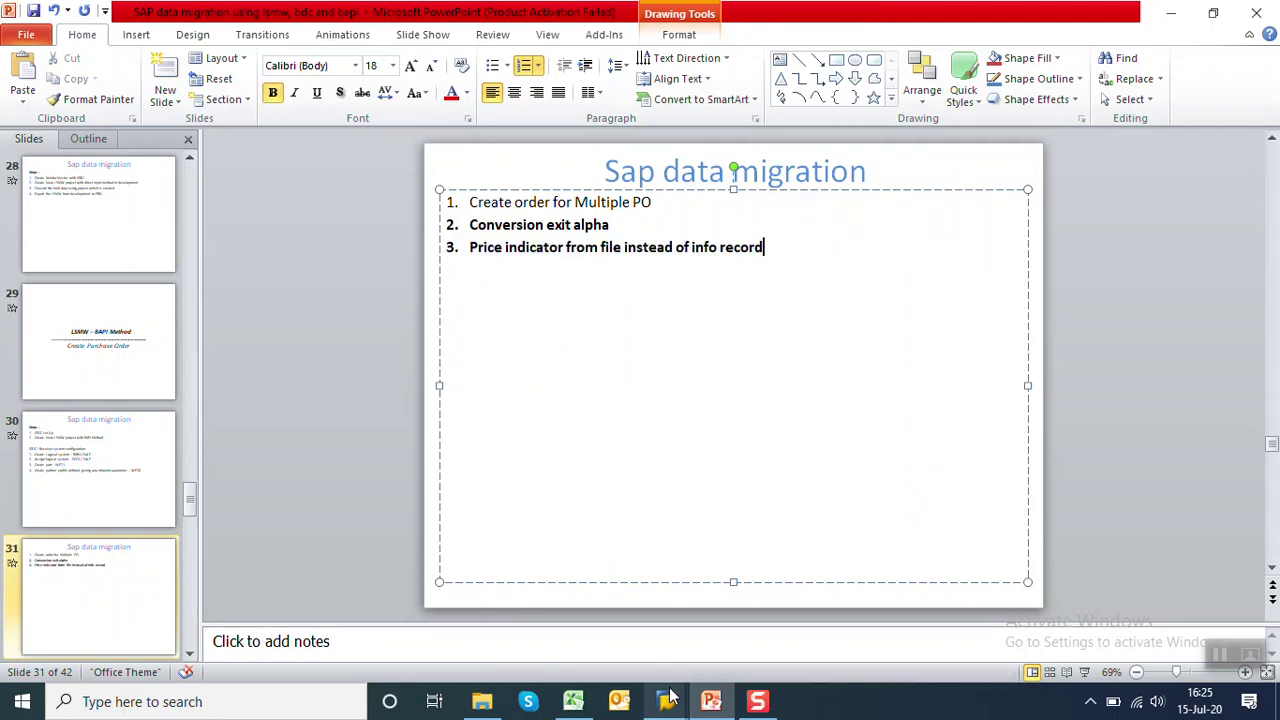
key("super")
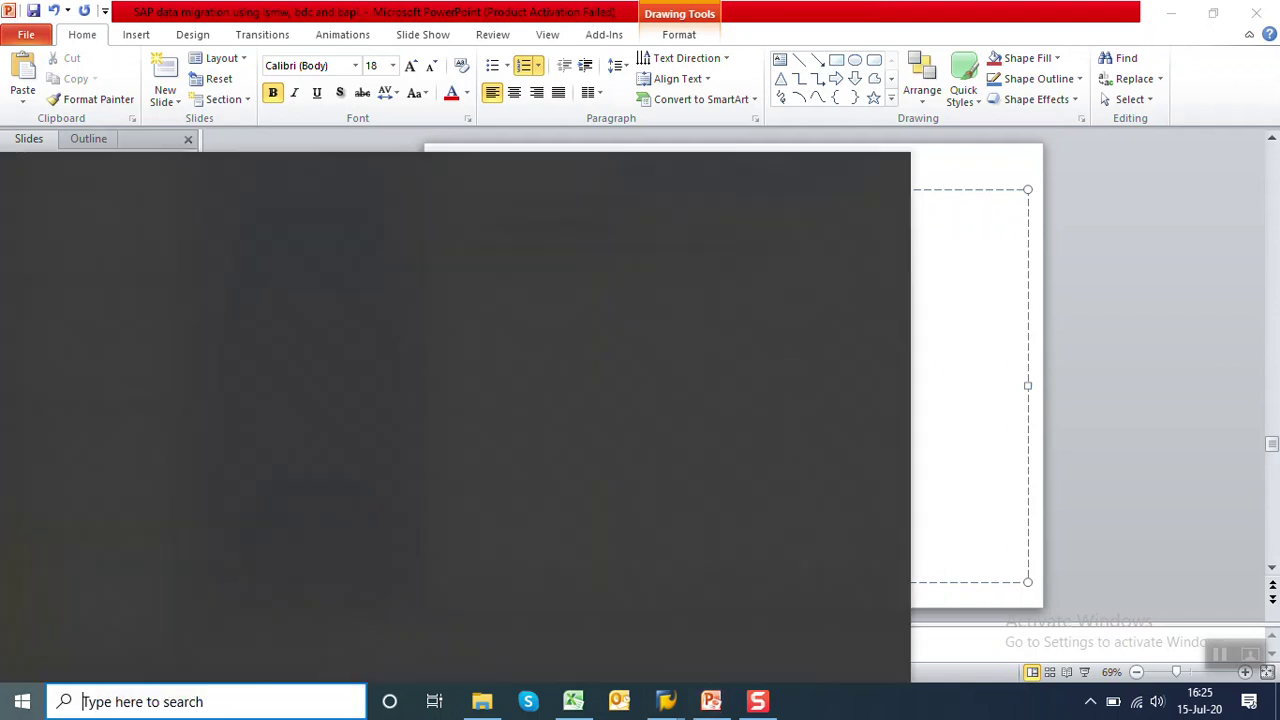
left_click(1146, 164)
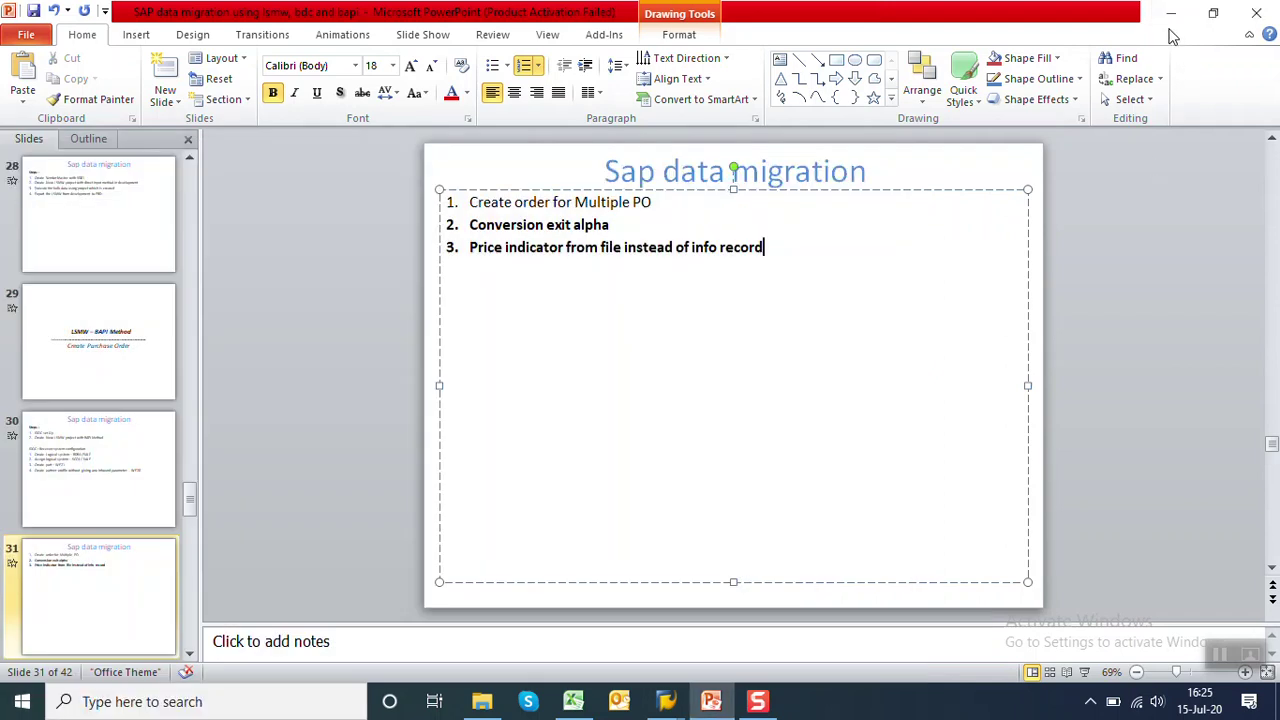
Step: Go to the desktop and examine the records in the HEADER and ITEM text files in Notepad
left_click(1165, 18)
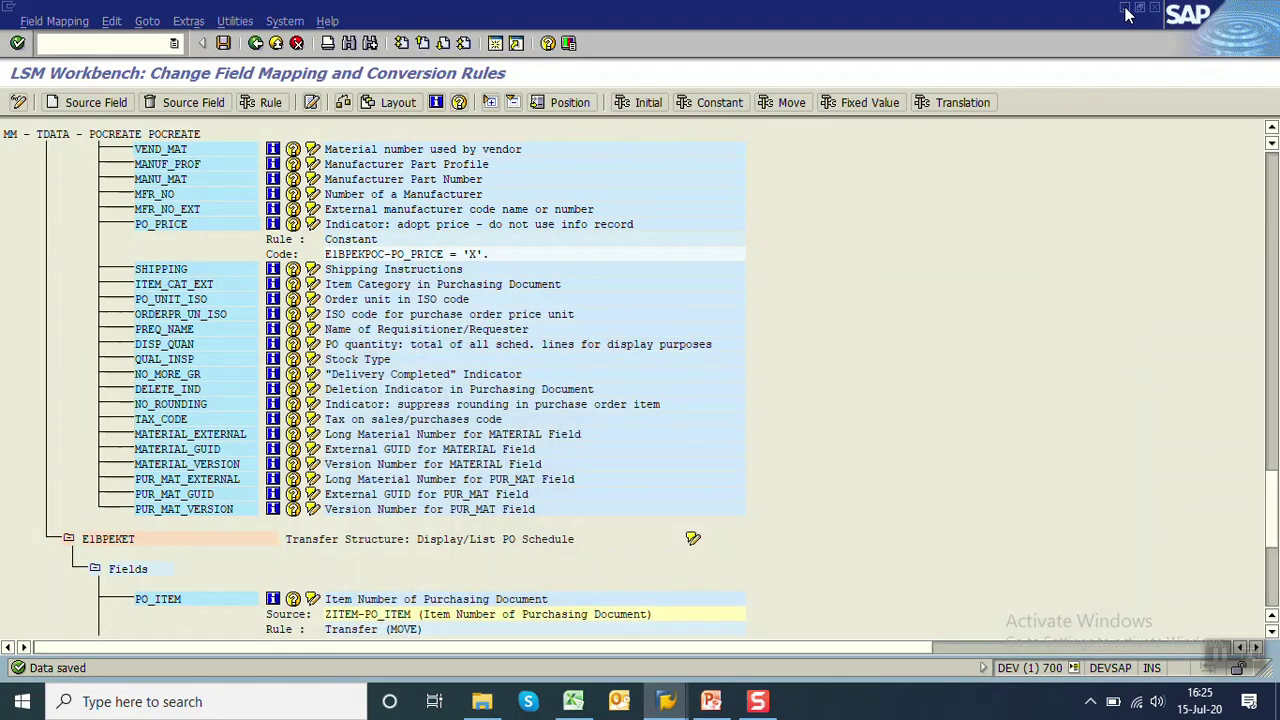
left_click(1126, 12)
double_click(1089, 368)
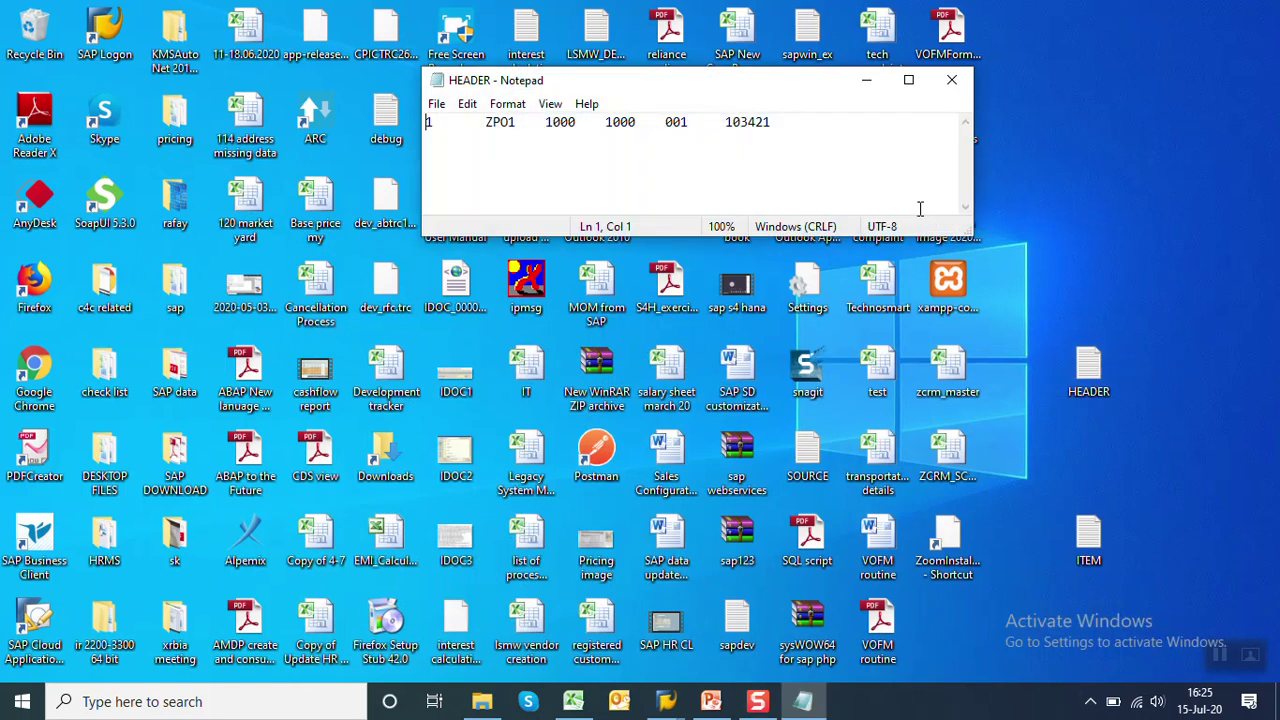
left_click(908, 80)
left_click(1256, 10)
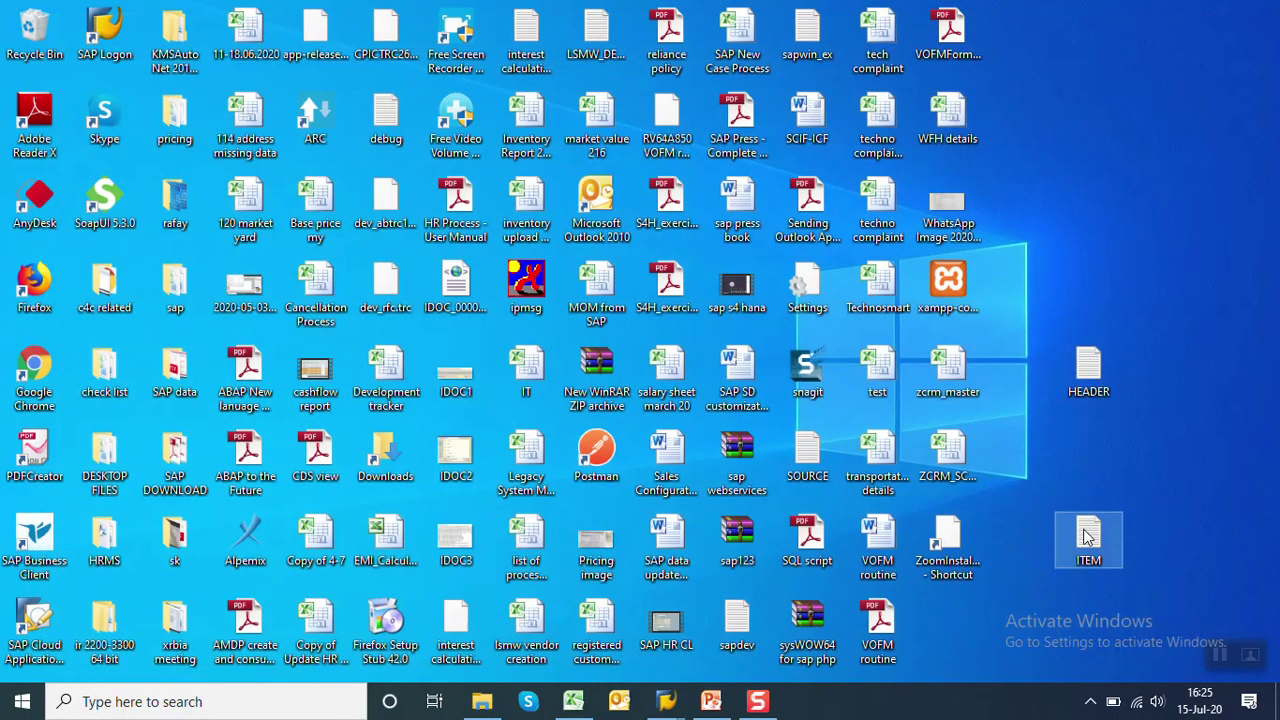
double_click(1088, 537)
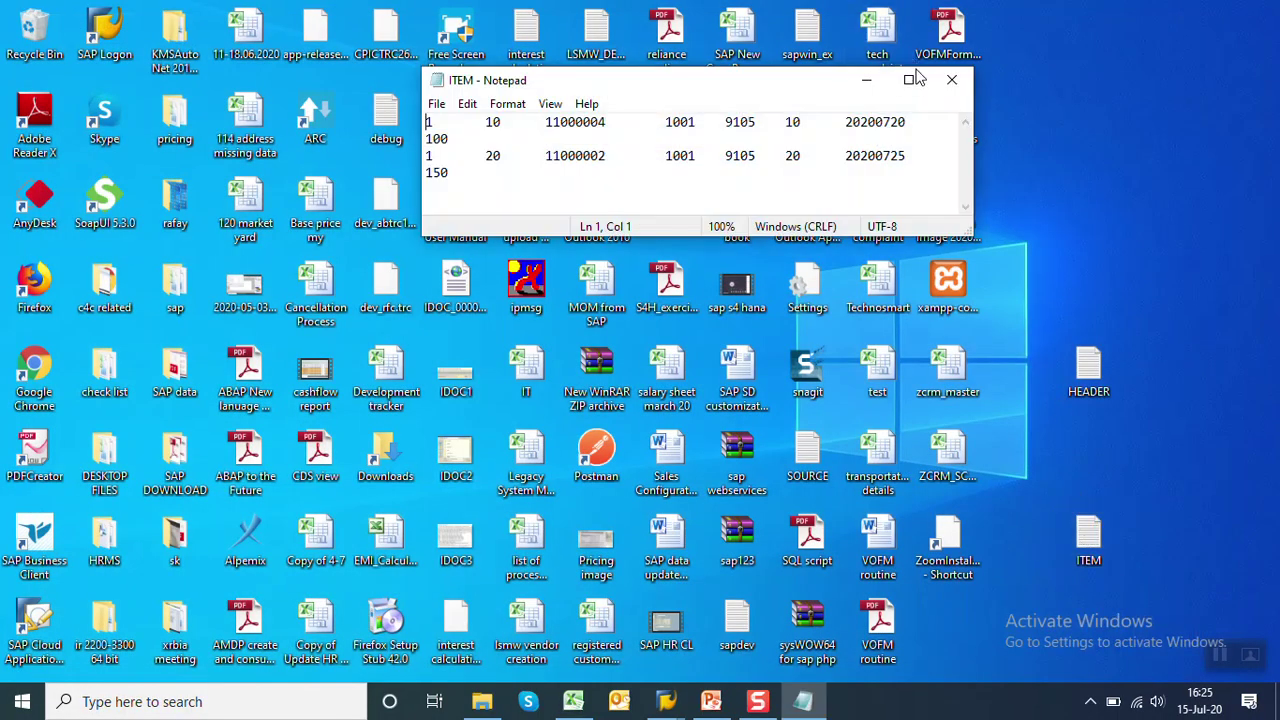
left_click(908, 80)
left_click(593, 63)
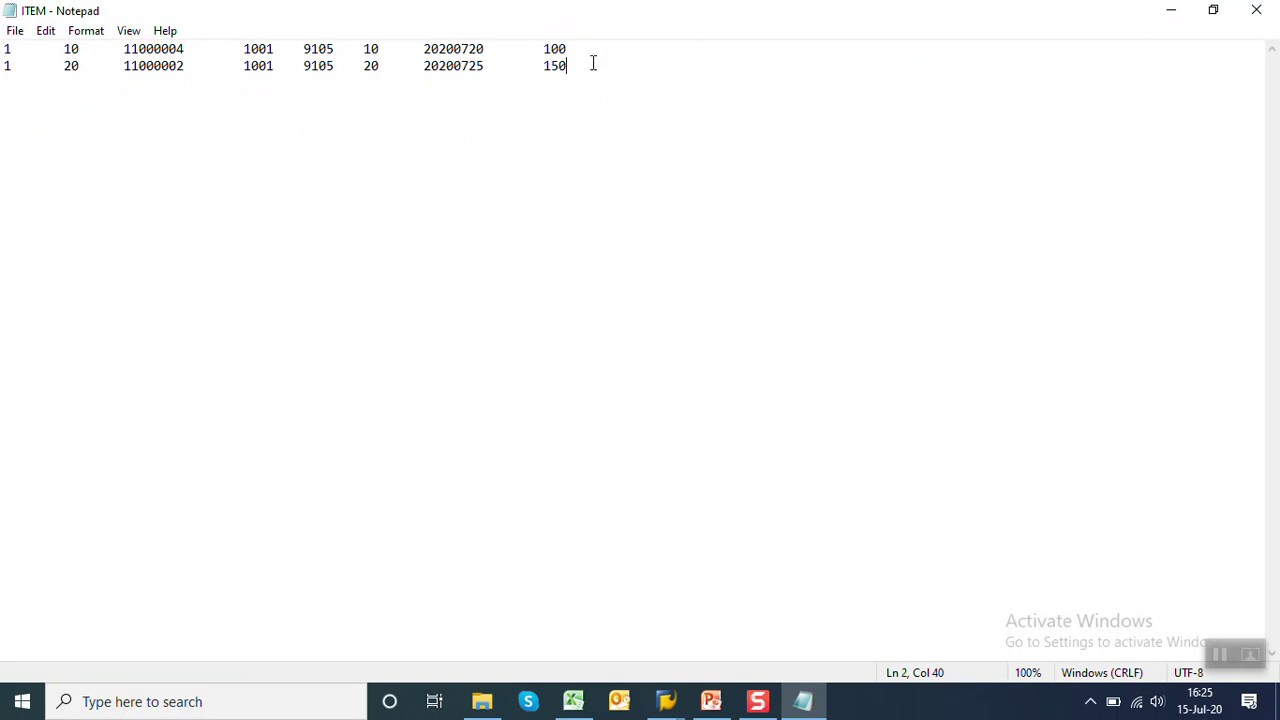
left_click(1256, 10)
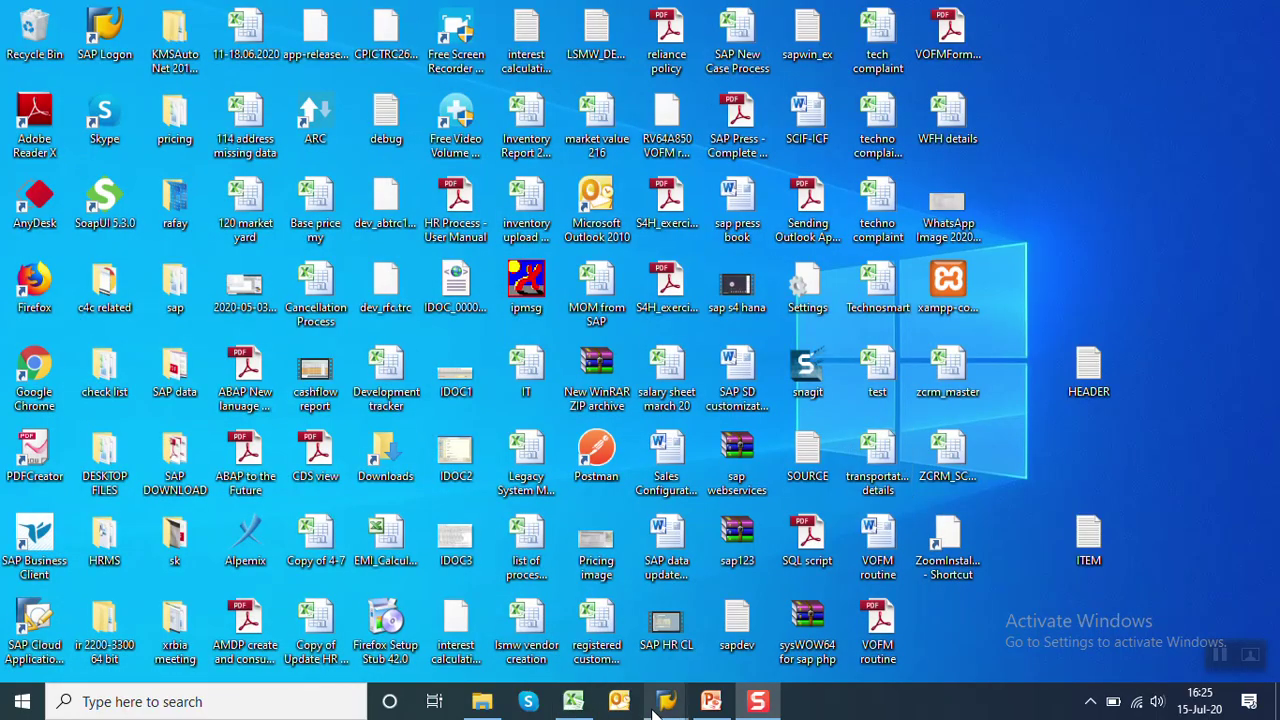
Step: Return to the SAP field mapping and view the source fields available for assignment to PO_PRICE
mouse_move(665, 701)
left_click(732, 632)
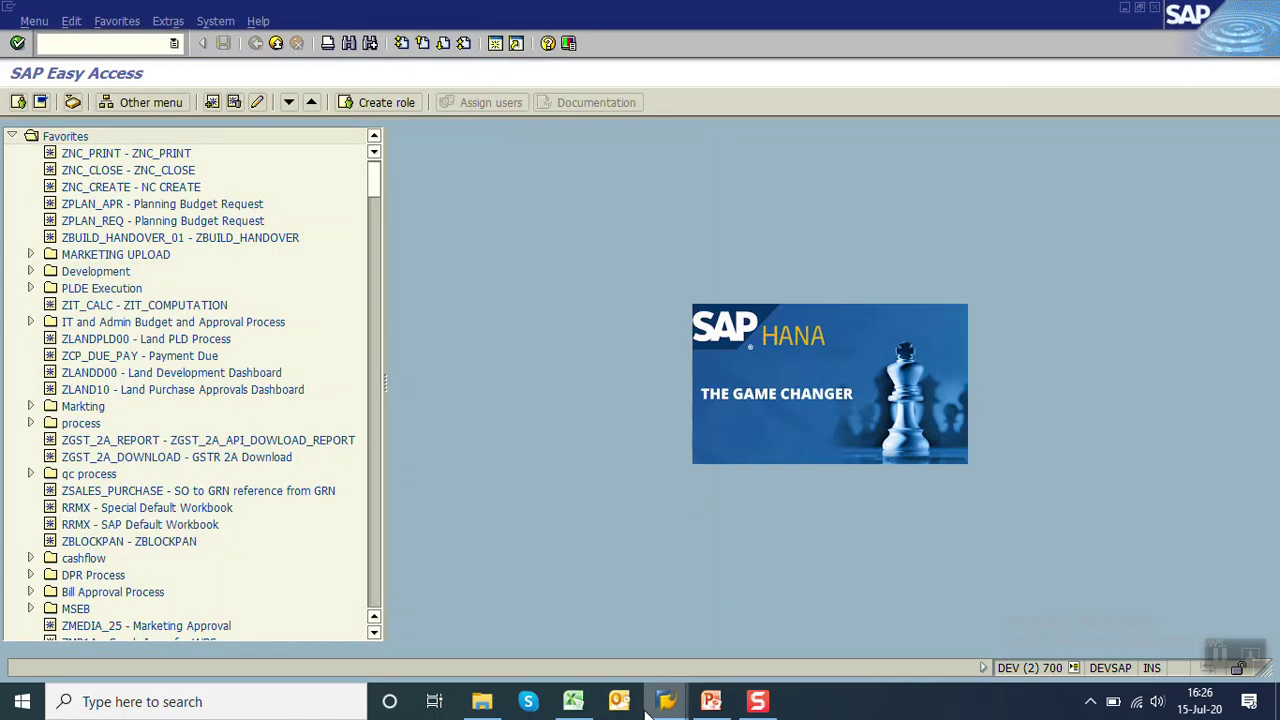
left_click(711, 703)
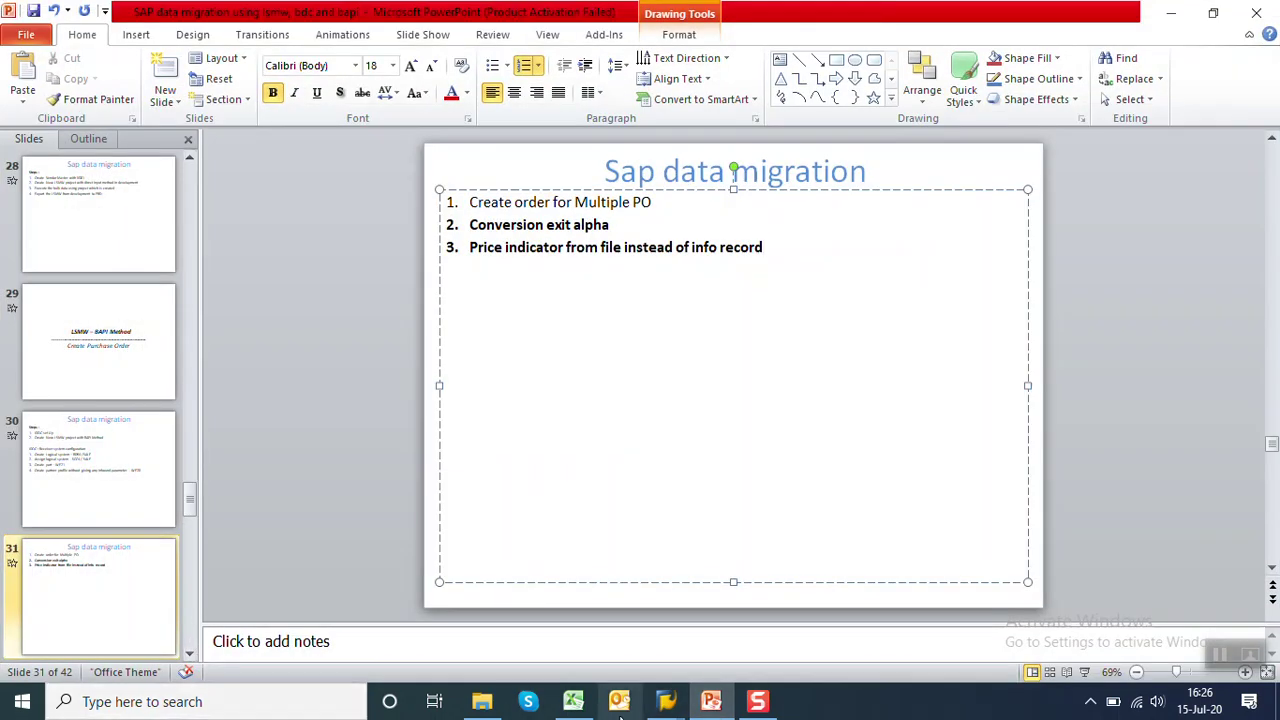
mouse_move(658, 712)
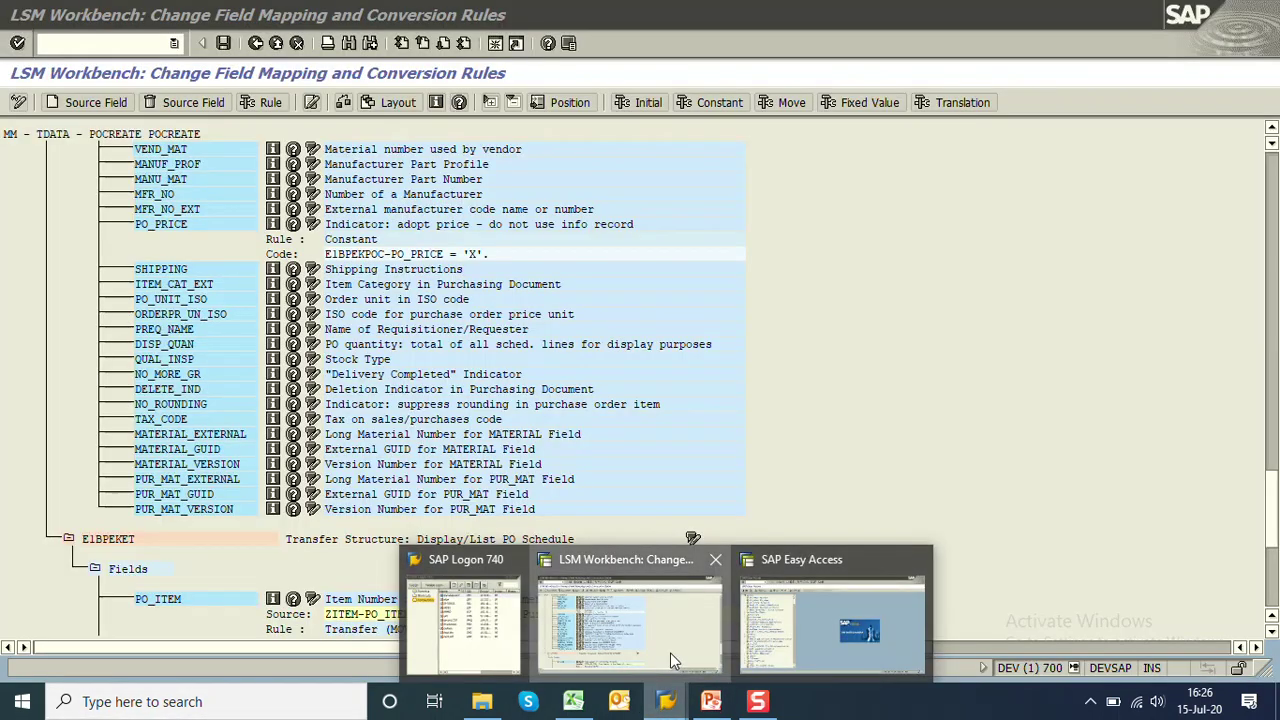
left_click(670, 652)
left_click(95, 103)
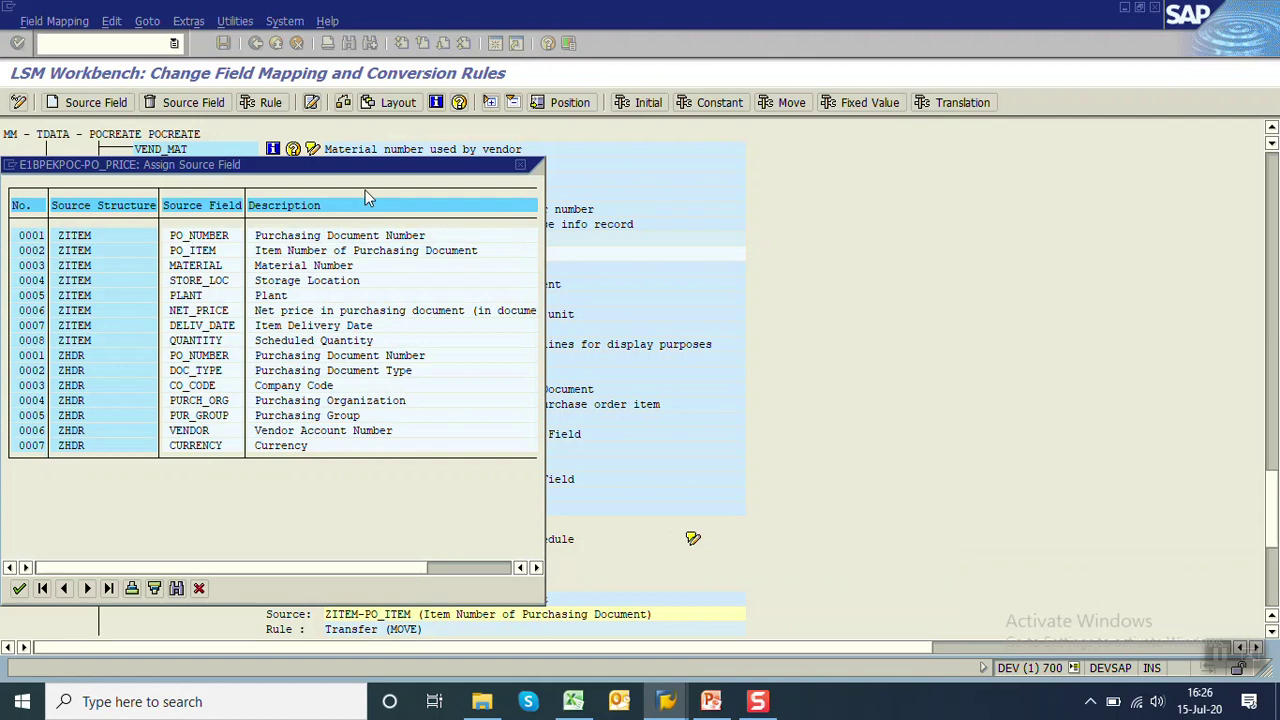
left_click(521, 165)
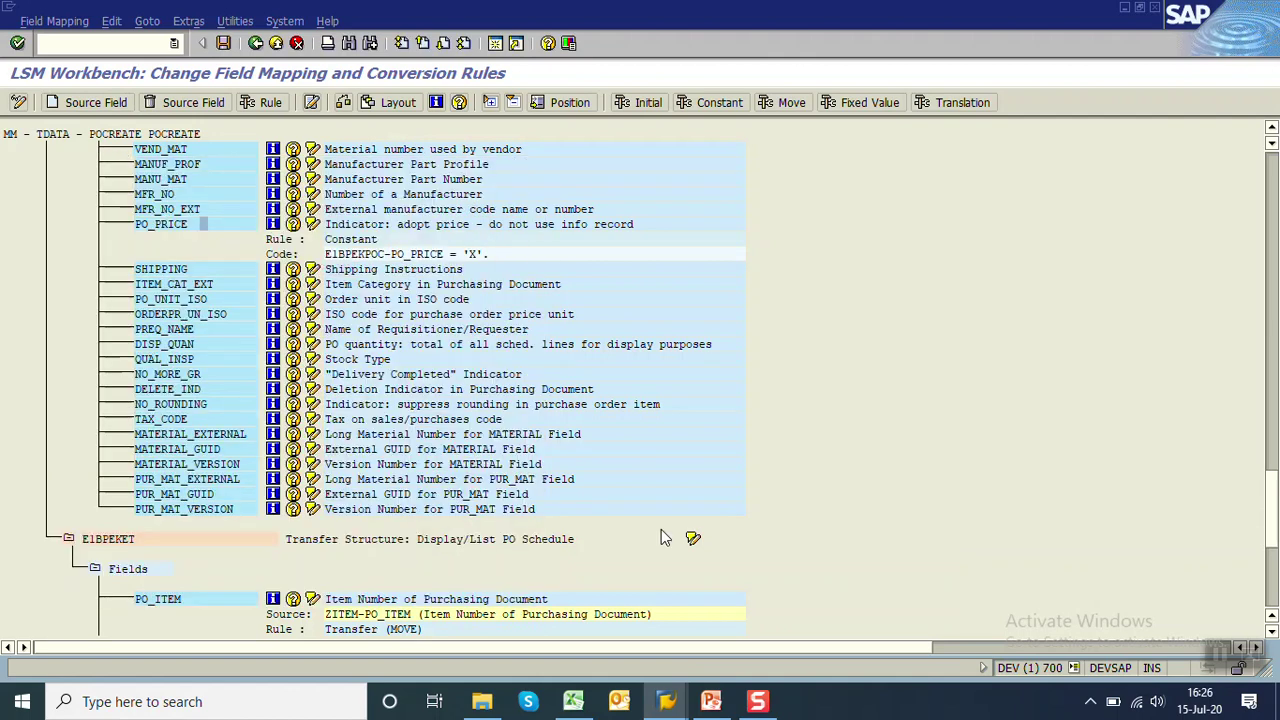
Step: Switch to PowerPoint and examine slide 32 on numbering HEADER and ITEM records for multiple purchase orders
left_click(711, 703)
left_click(190, 655)
left_click(190, 655)
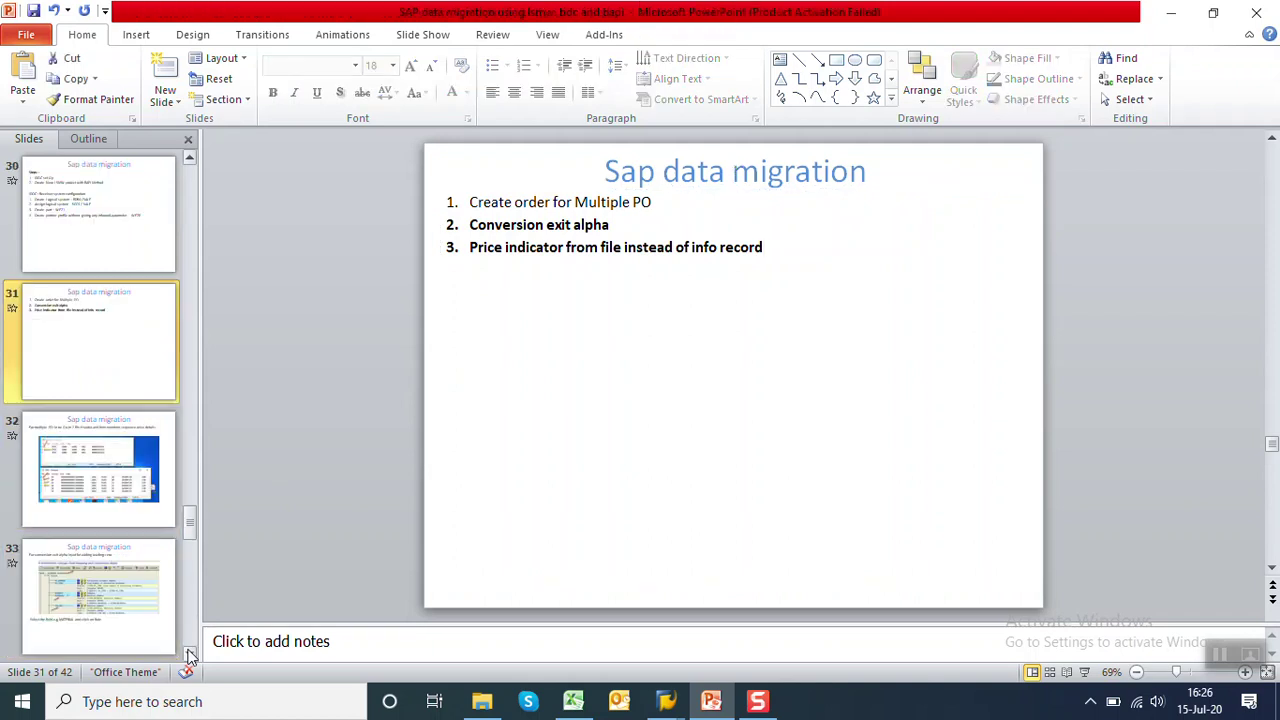
left_click(96, 476)
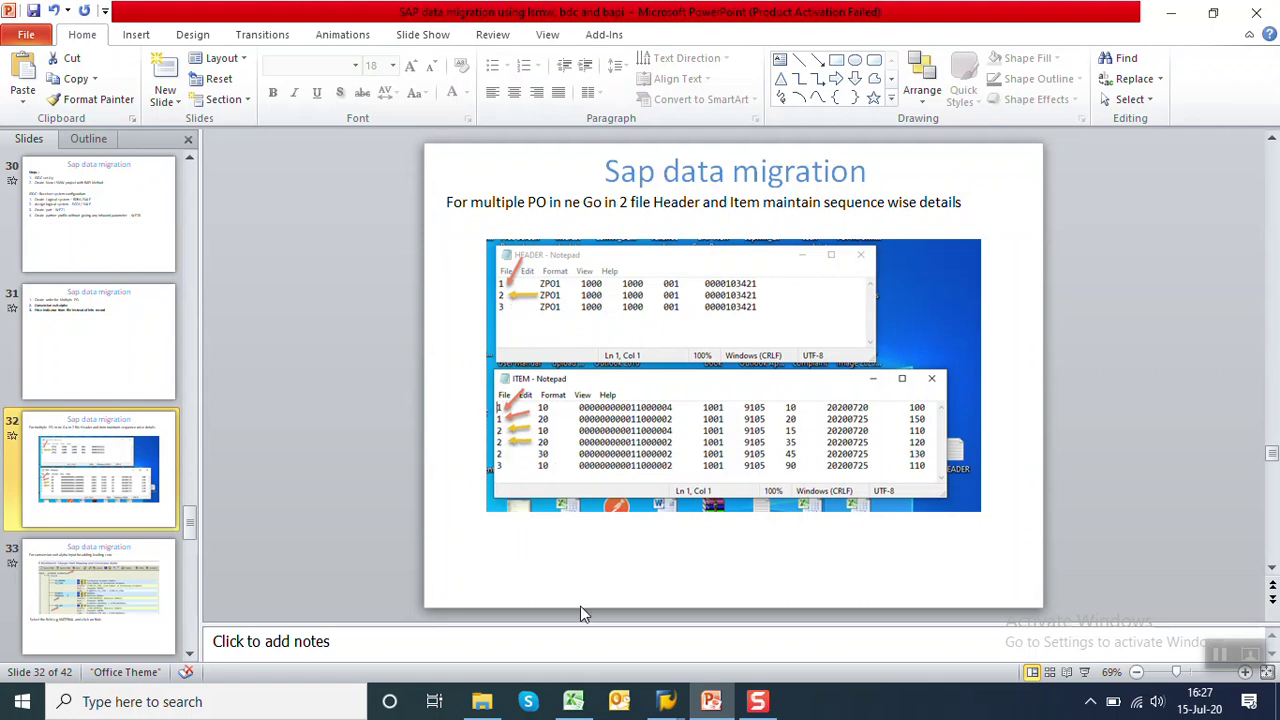
Step: Return to the desktop and open the HEADER text file in a maximized Notepad window
left_click(574, 703)
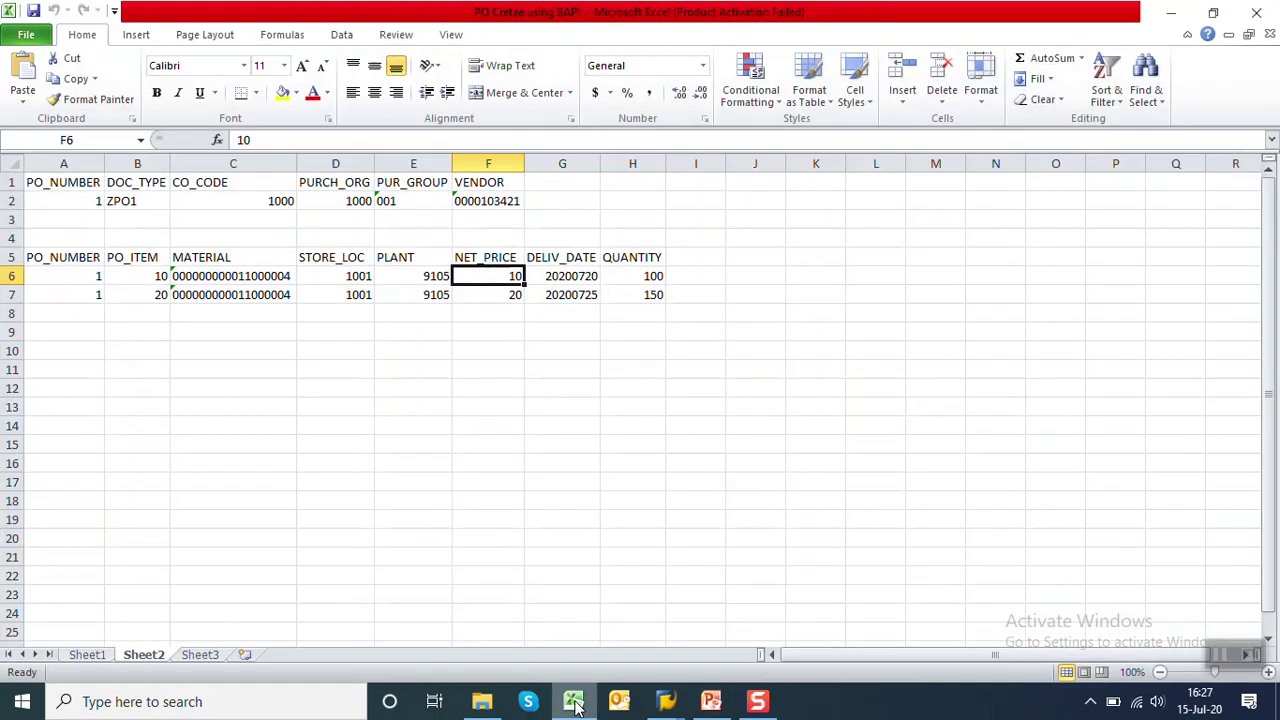
left_click(1183, 18)
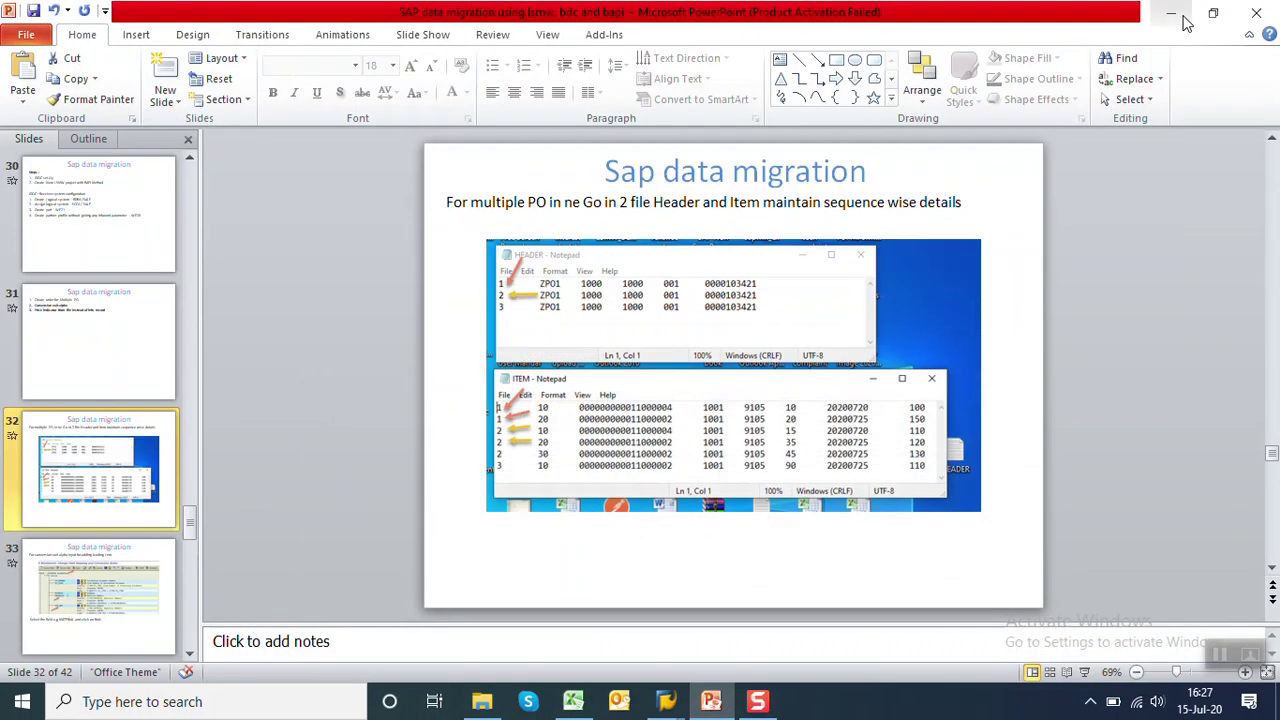
left_click(1176, 16)
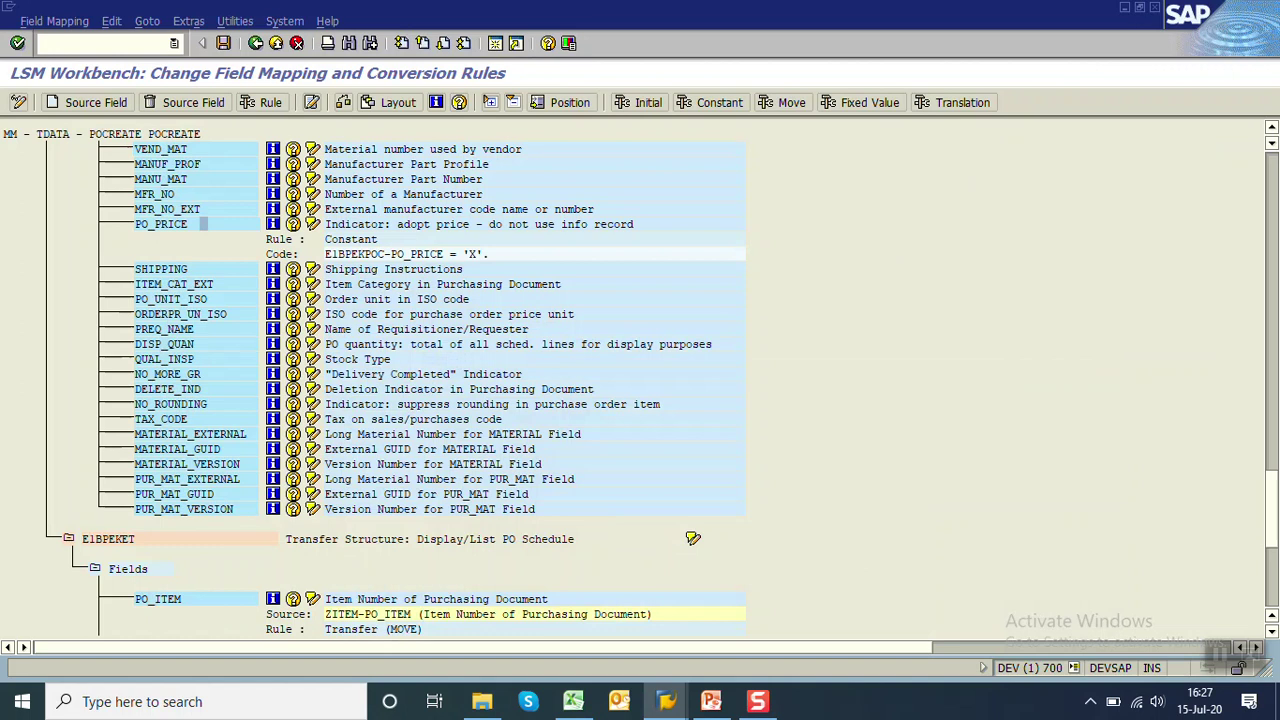
left_click(1124, 8)
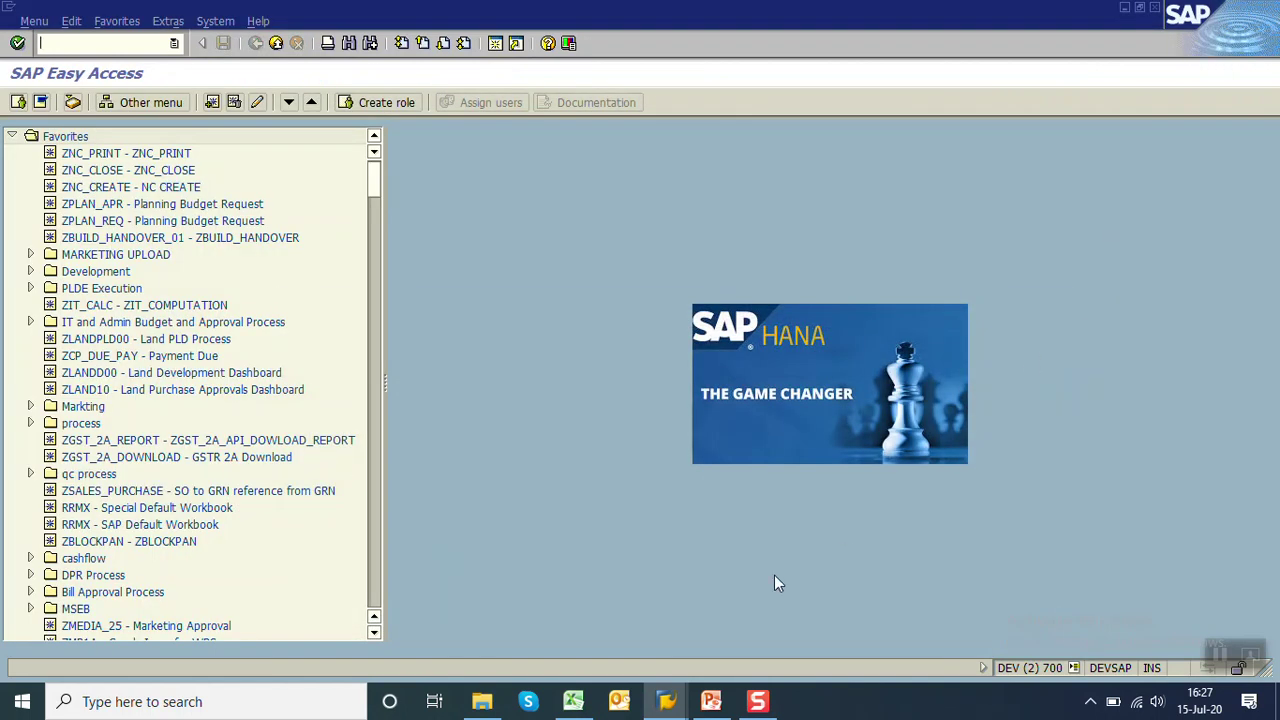
left_click(1124, 7)
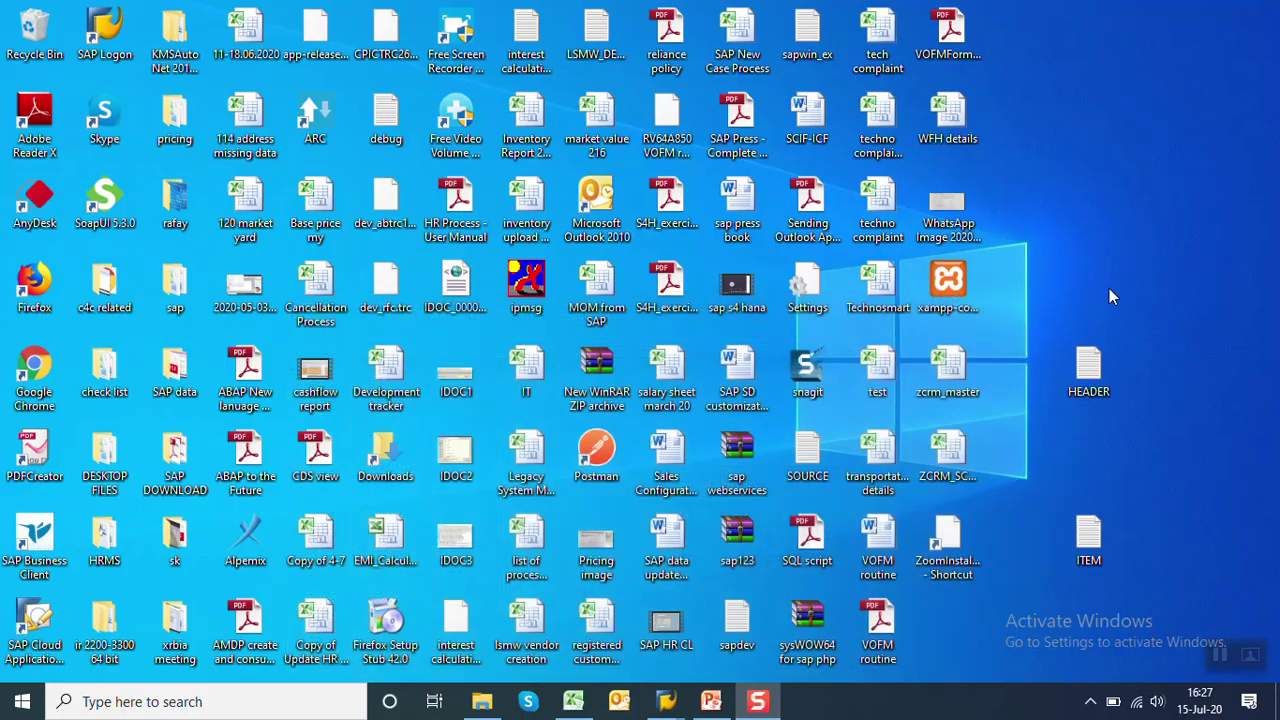
double_click(1094, 372)
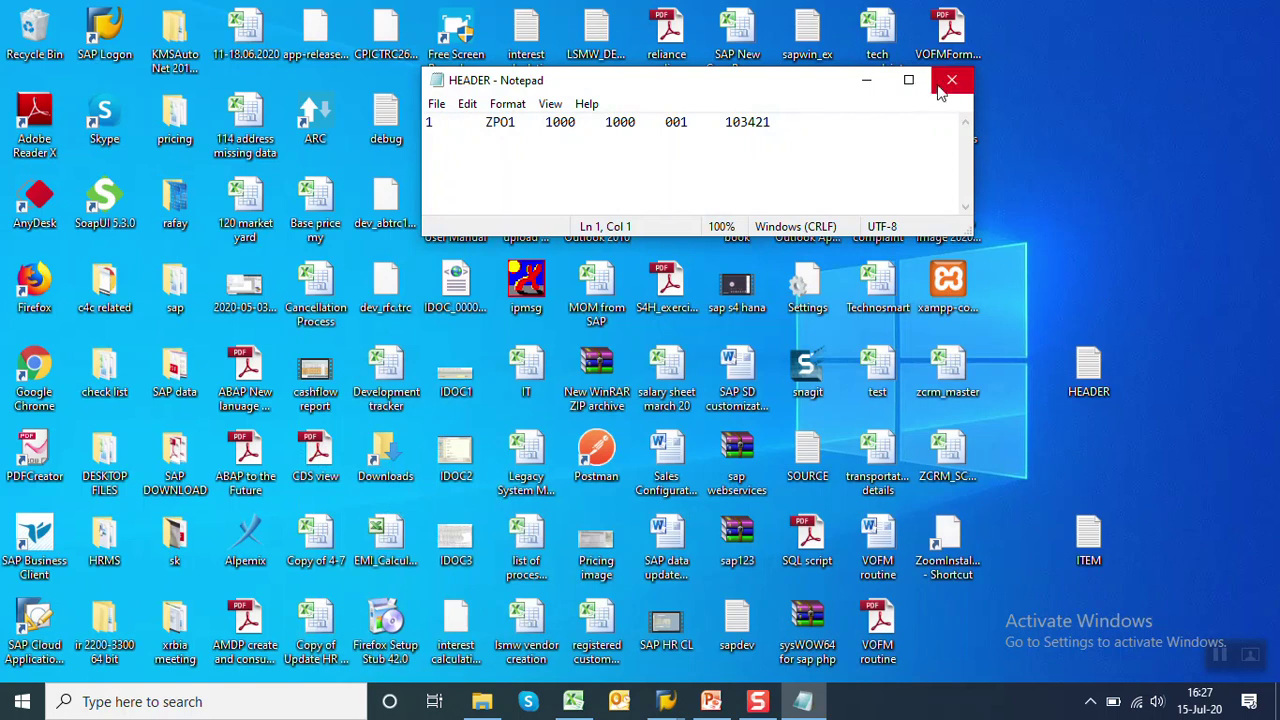
left_click(908, 82)
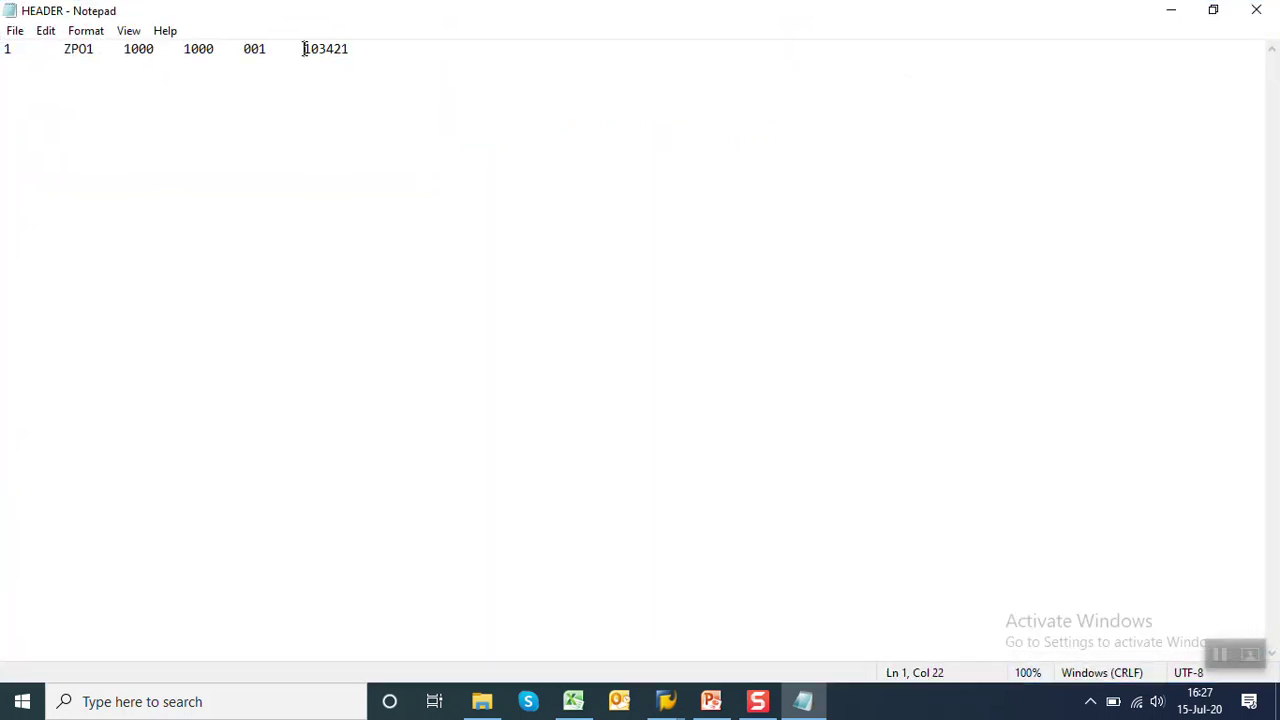
Step: Duplicate the ZPO1 header record onto two new lines below it in the HEADER file
key("ctrl+a")
key("ctrl+c")
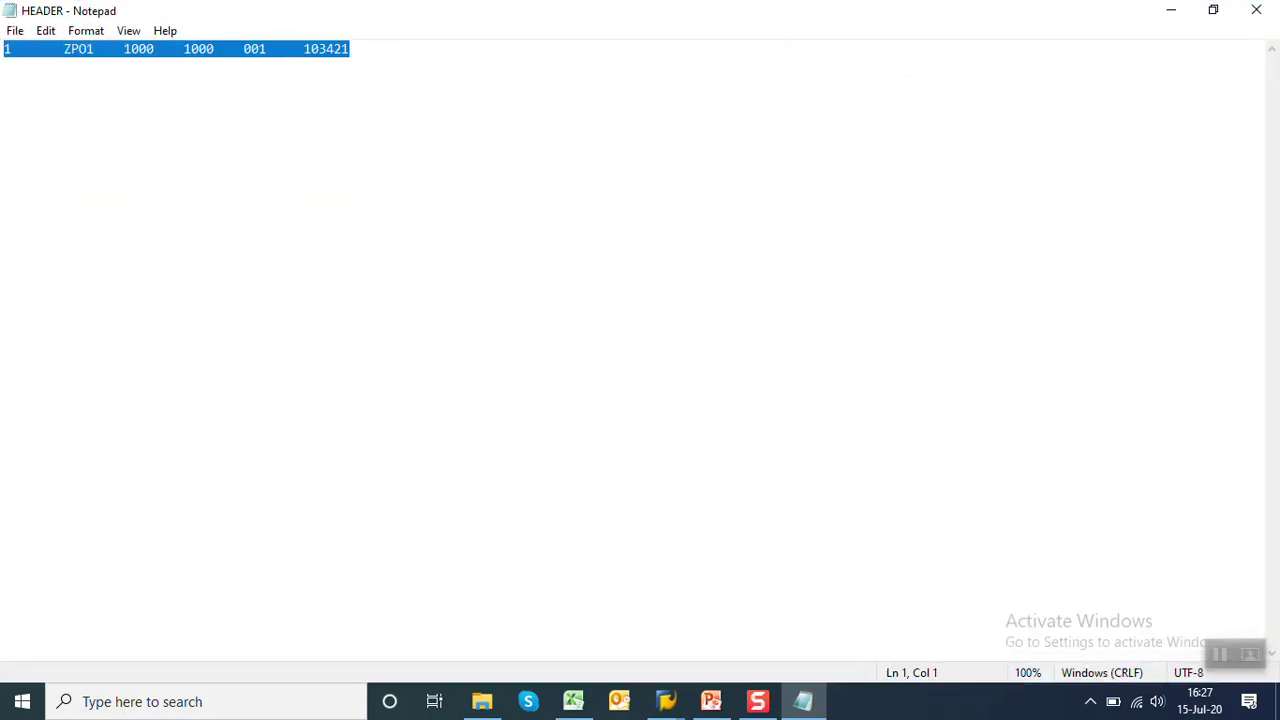
left_click(362, 51)
key("Return")
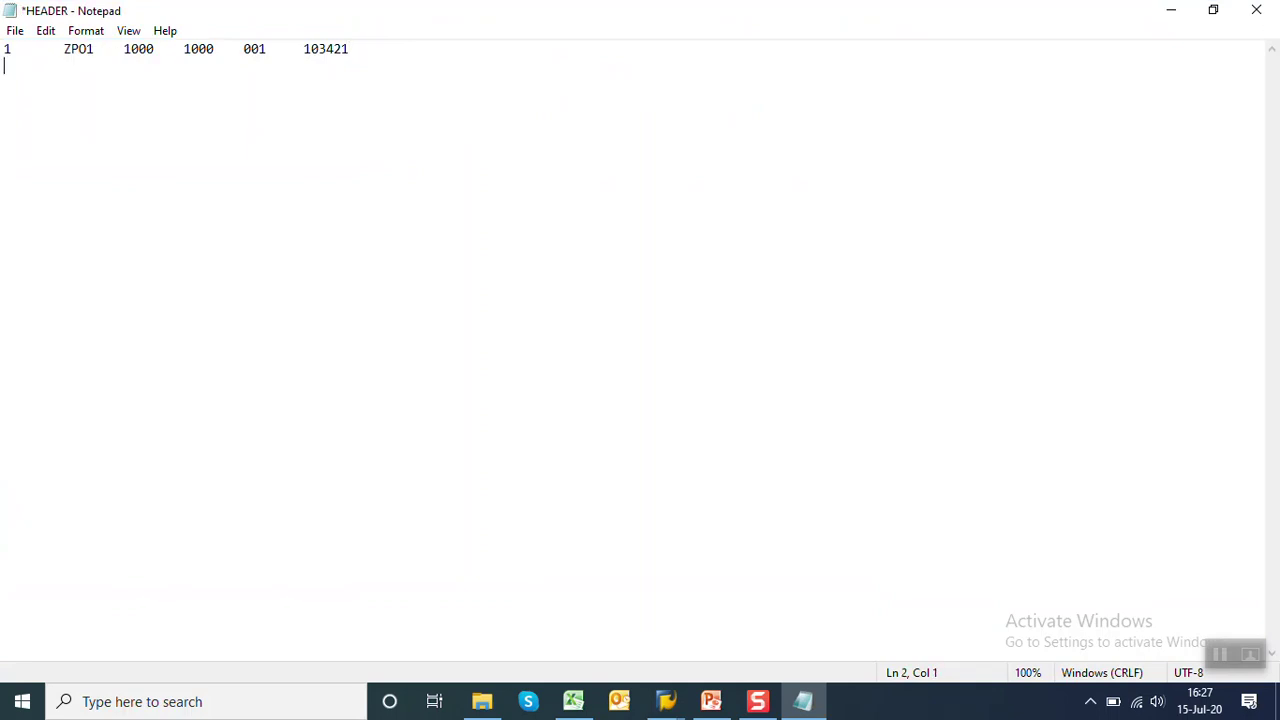
key("ctrl+v")
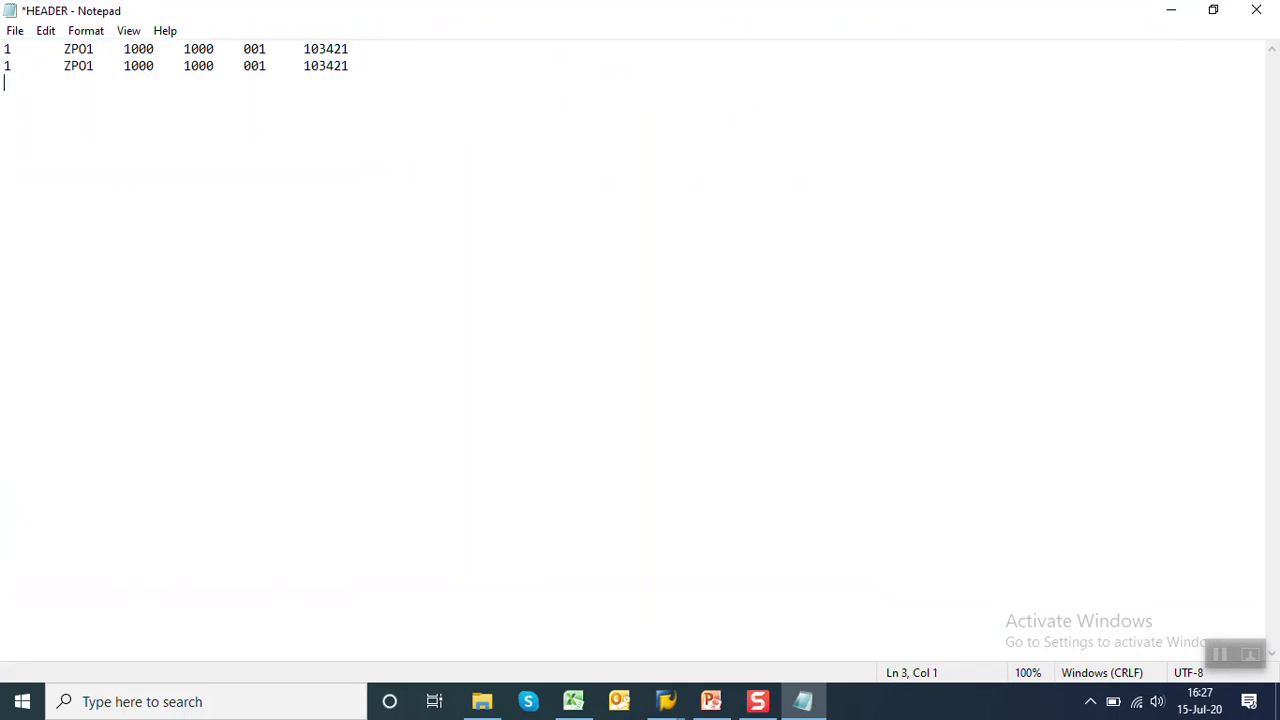
key("ctrl+v")
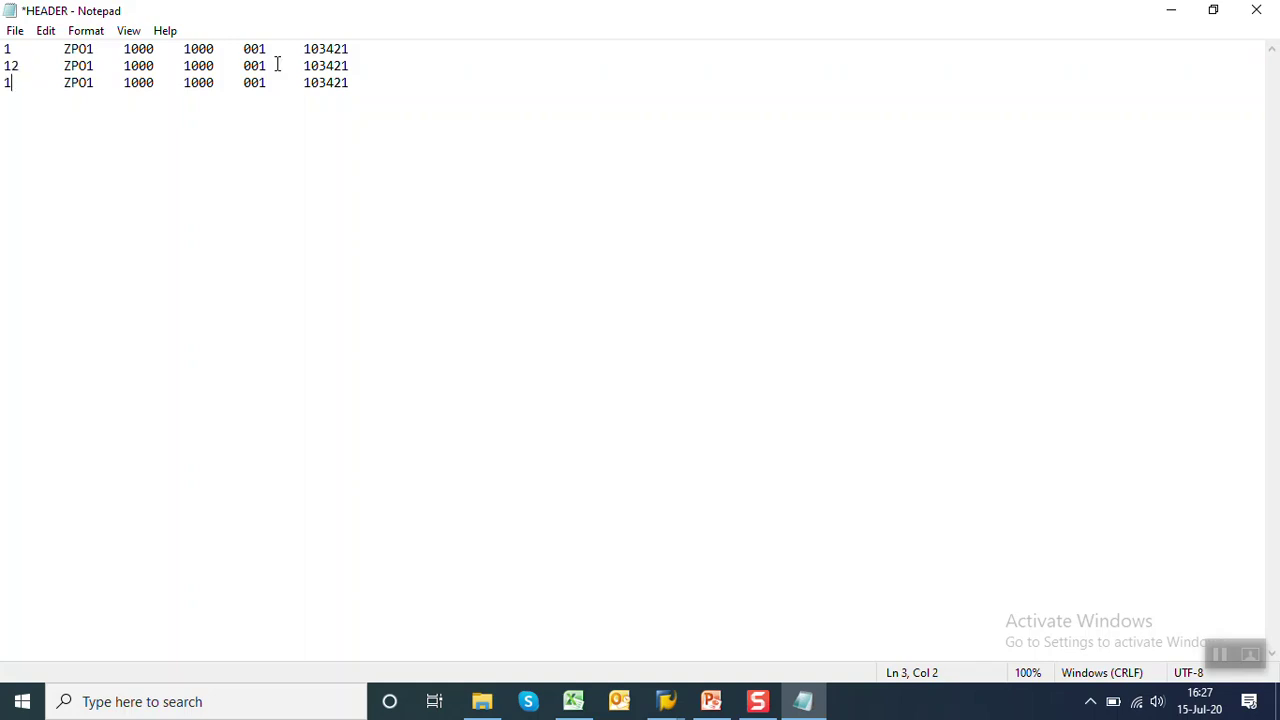
Step: Number the two copied HEADER records as 2 and 3, then save and close the file
key("BackSpace")
type("3")
key("ctrl+s")
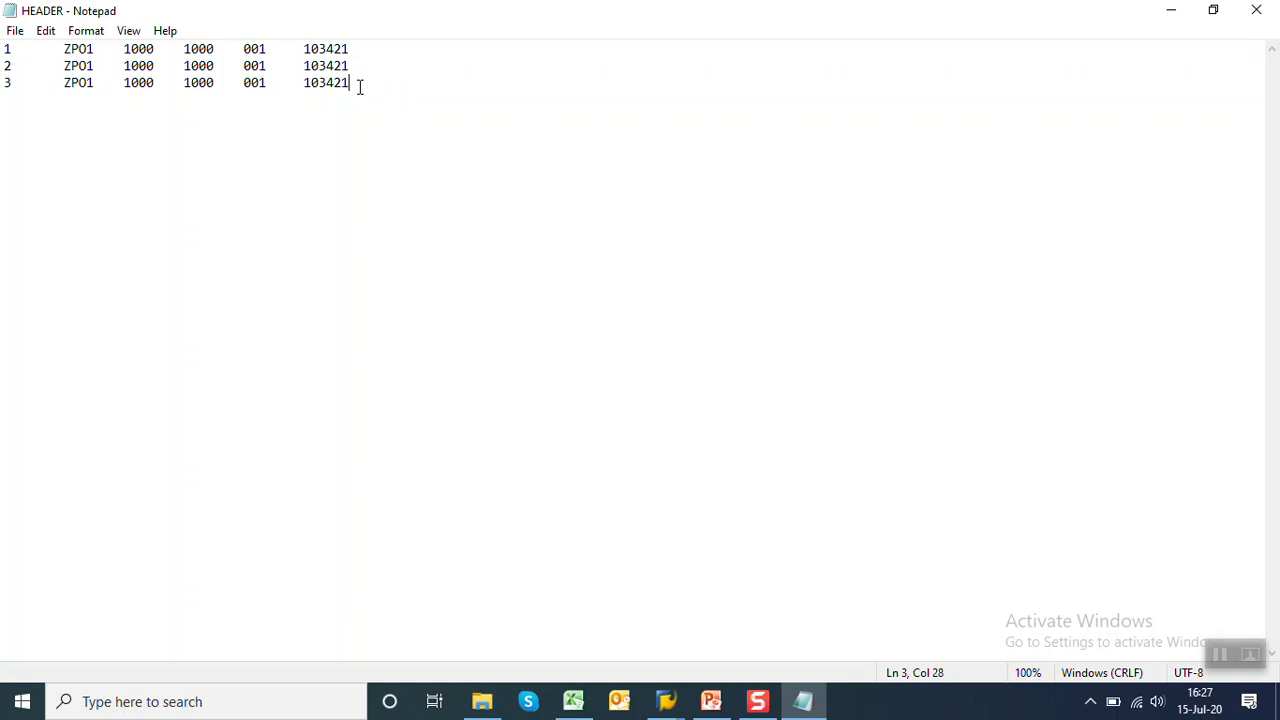
left_click(1256, 10)
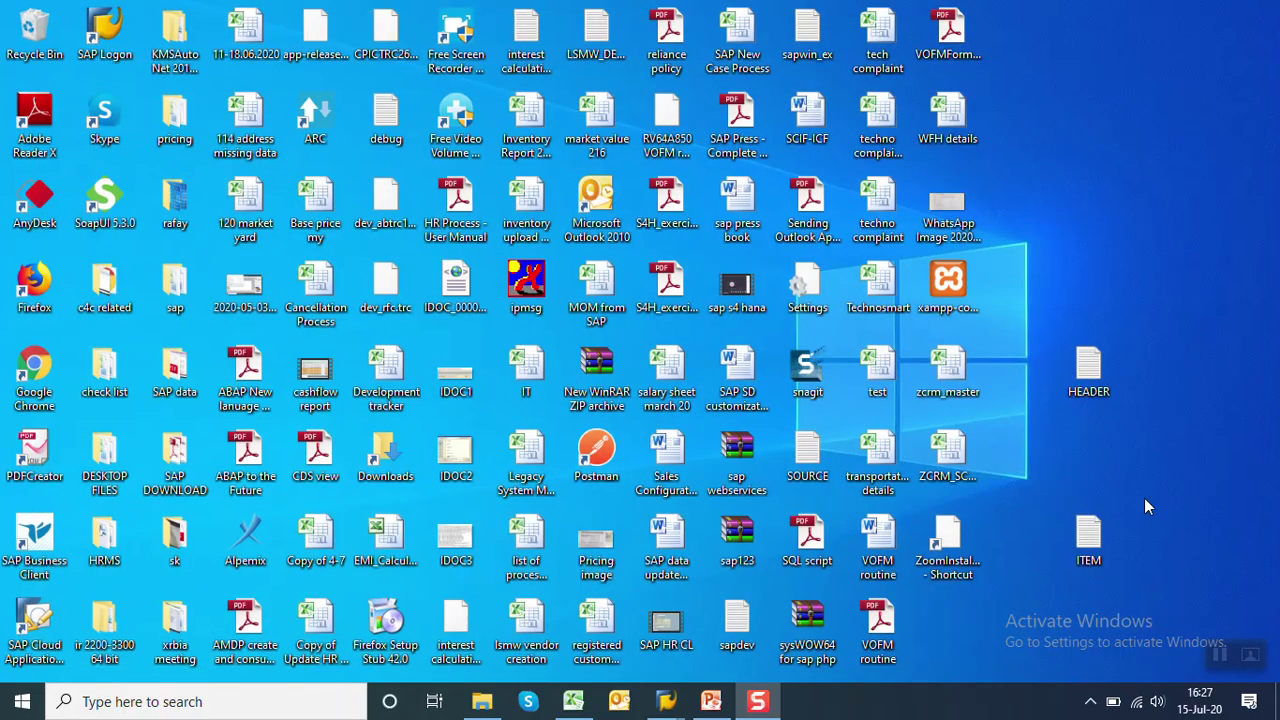
Step: Open the desktop ITEM text file in a maximized window and duplicate its two records below the existing ones
double_click(1090, 524)
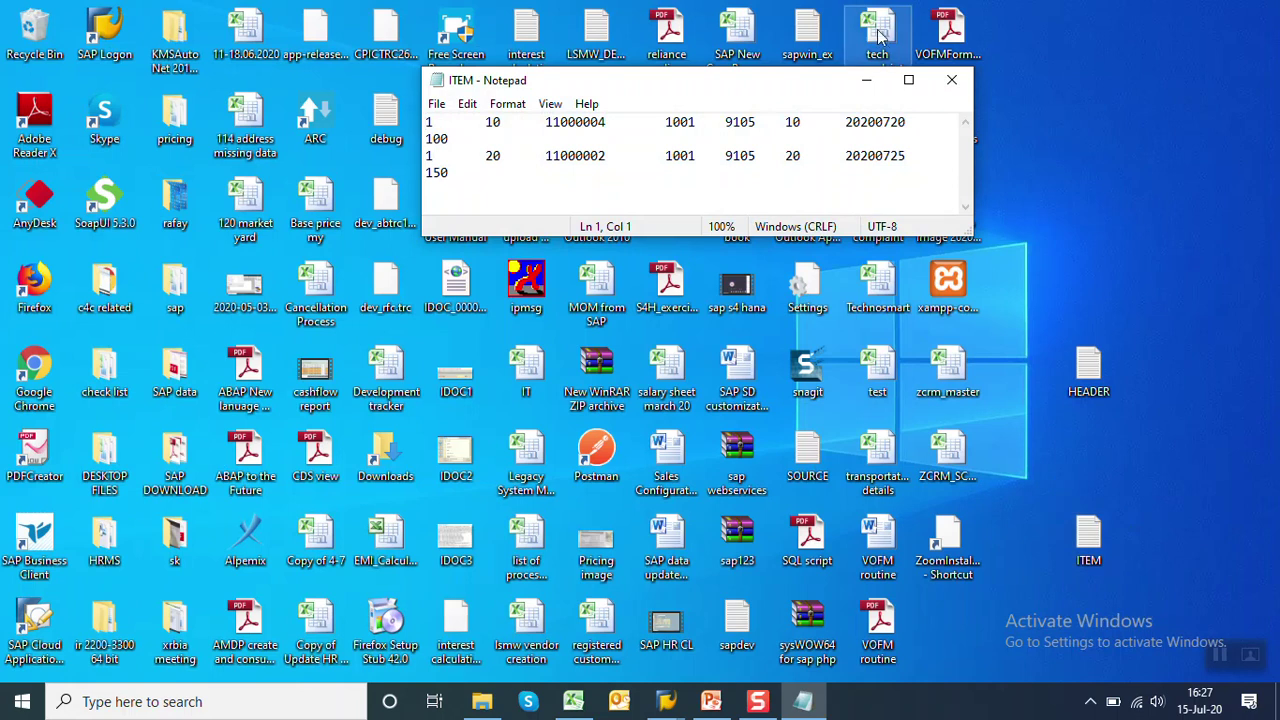
left_click(905, 79)
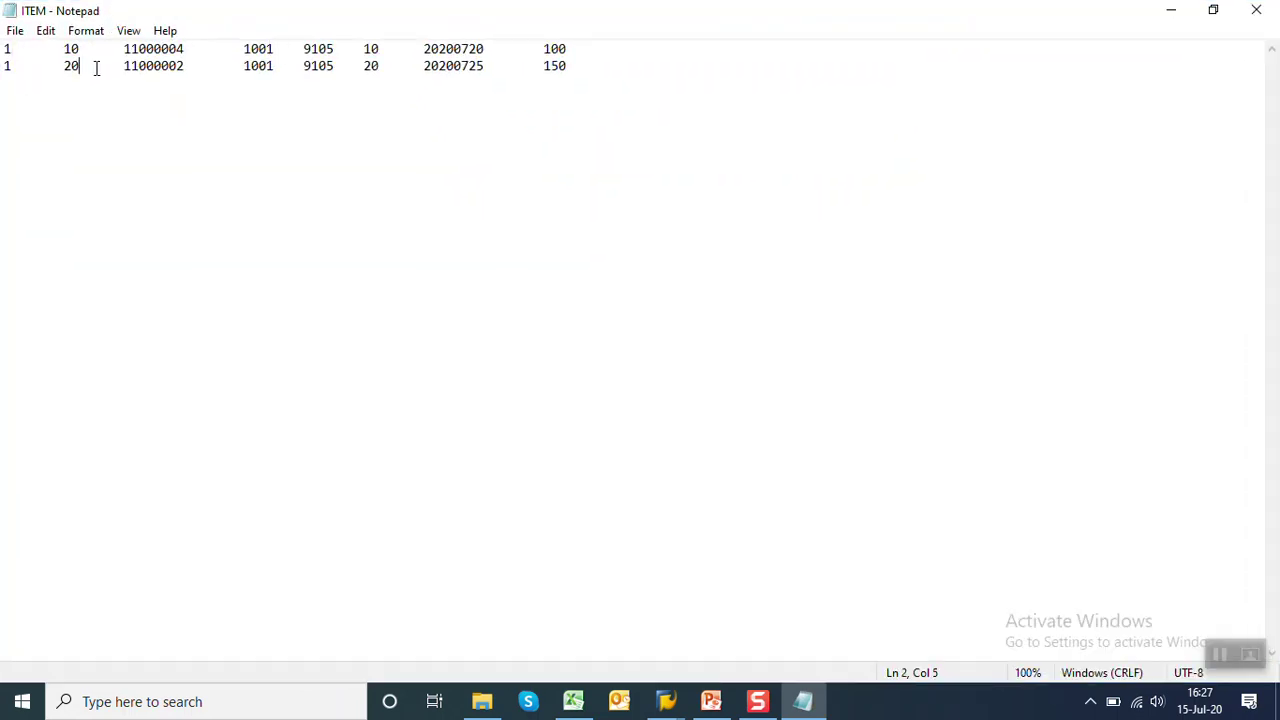
key("ctrl+a")
key("ctrl+c")
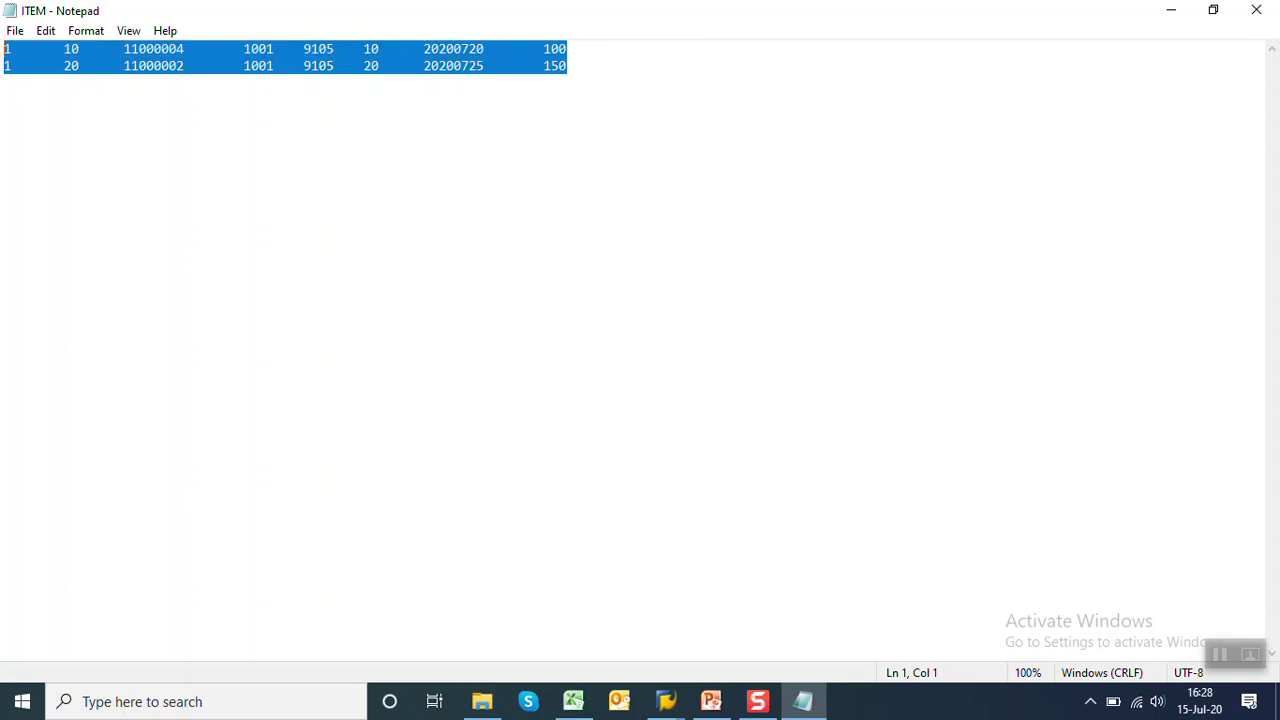
left_click(612, 66)
key("Return")
key("ctrl+v")
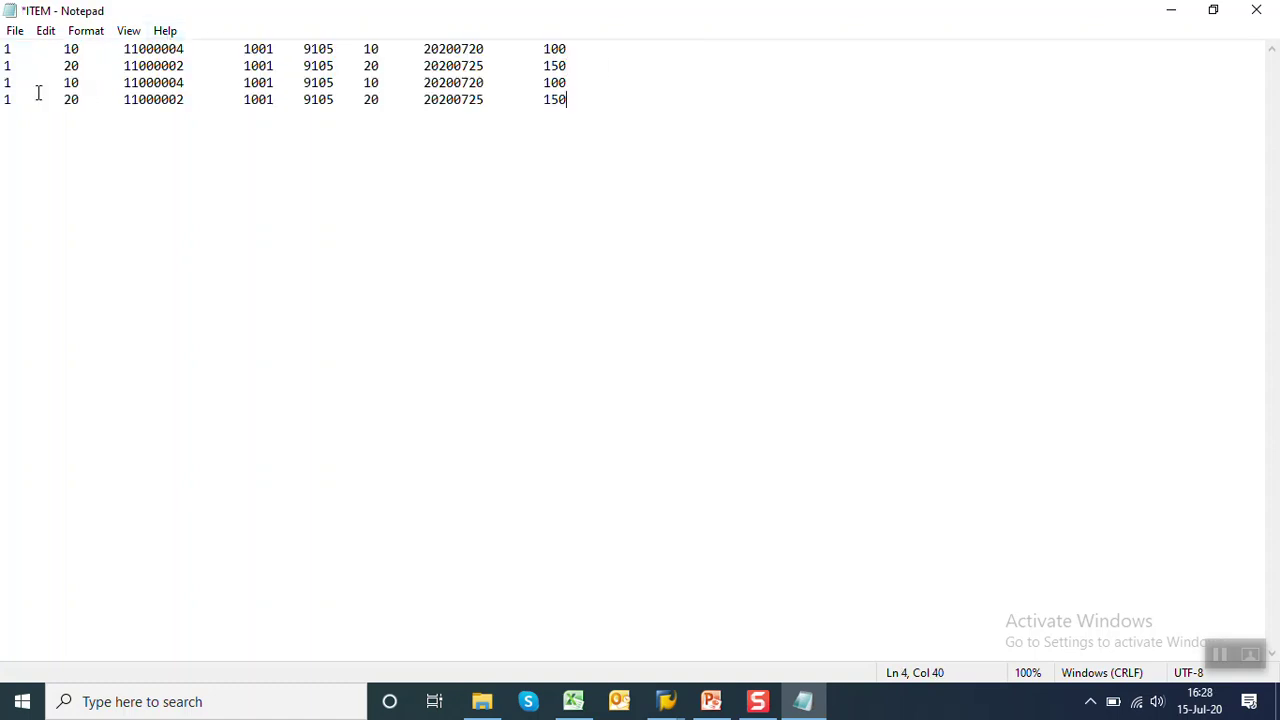
Step: Renumber the third ITEM record as purchase order 2, remove the fourth record and save the file
type("2")
key("Down")
left_click_drag(566, 100, 8, 98)
key("Delete")
key("ctrl+s")
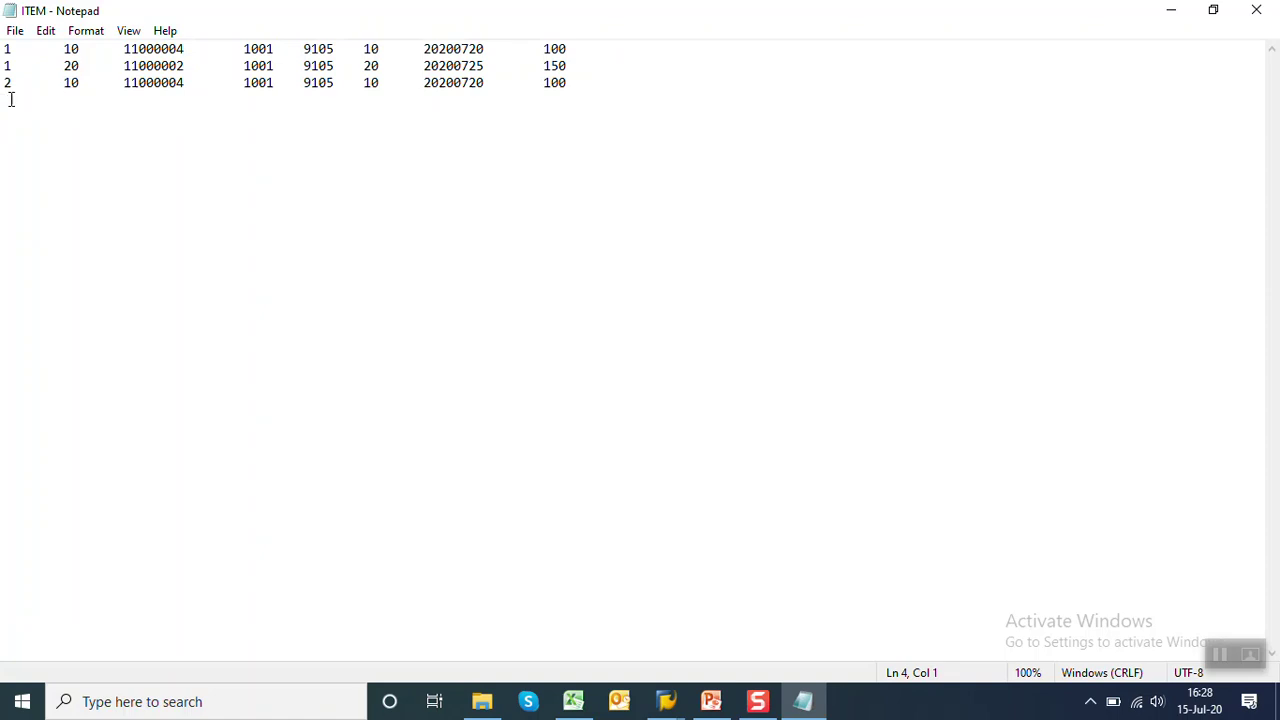
Step: Paste the two copied item records on the empty last line and number both as purchase order 3
key("ctrl+v")
type("3")
key("Down")
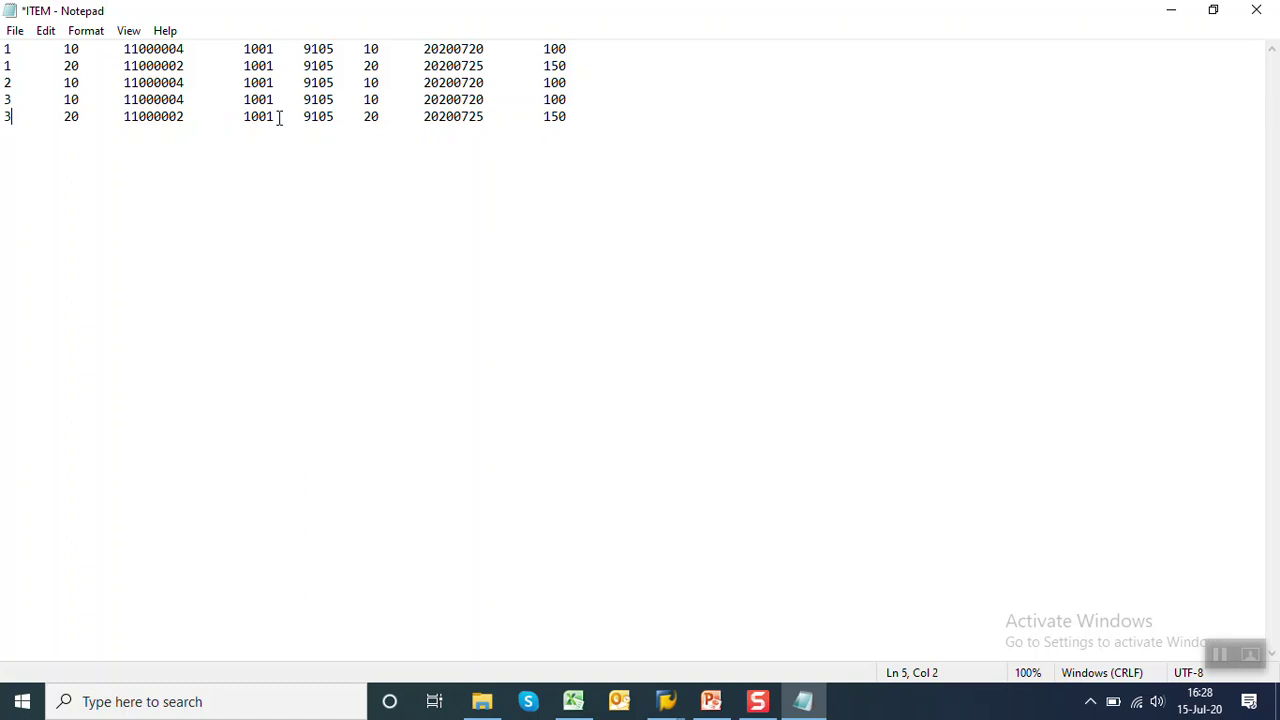
Step: Set the quantities of the two purchase order 3 records to 15 and 25
left_click(365, 100)
type("1")
left_click(619, 117)
Step: Copy the first purchase order 3 record onto a new line at the end of the ITEM file
left_click_drag(590, 101, 8, 100)
key("ctrl+c")
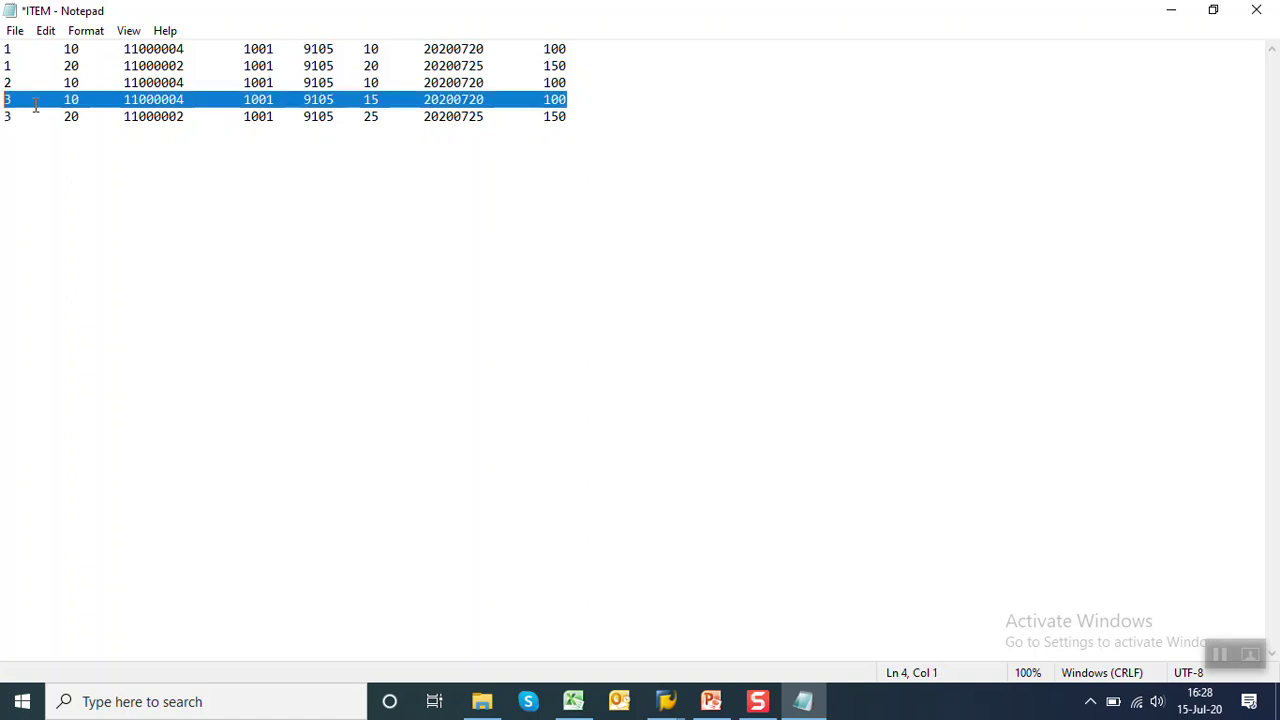
left_click(629, 126)
key("Return")
key("ctrl+v")
left_click(629, 125)
key("Delete")
Step: Set the item number of the last ITEM record to 30
key("Right")
key("Right")
key("Right")
key("BackSpace")
type("3")
Step: Set the quantity of the last ITEM record to 35, keeping a single tab before the date
key("Right")
key("Right")
key("Right")
key("Right")
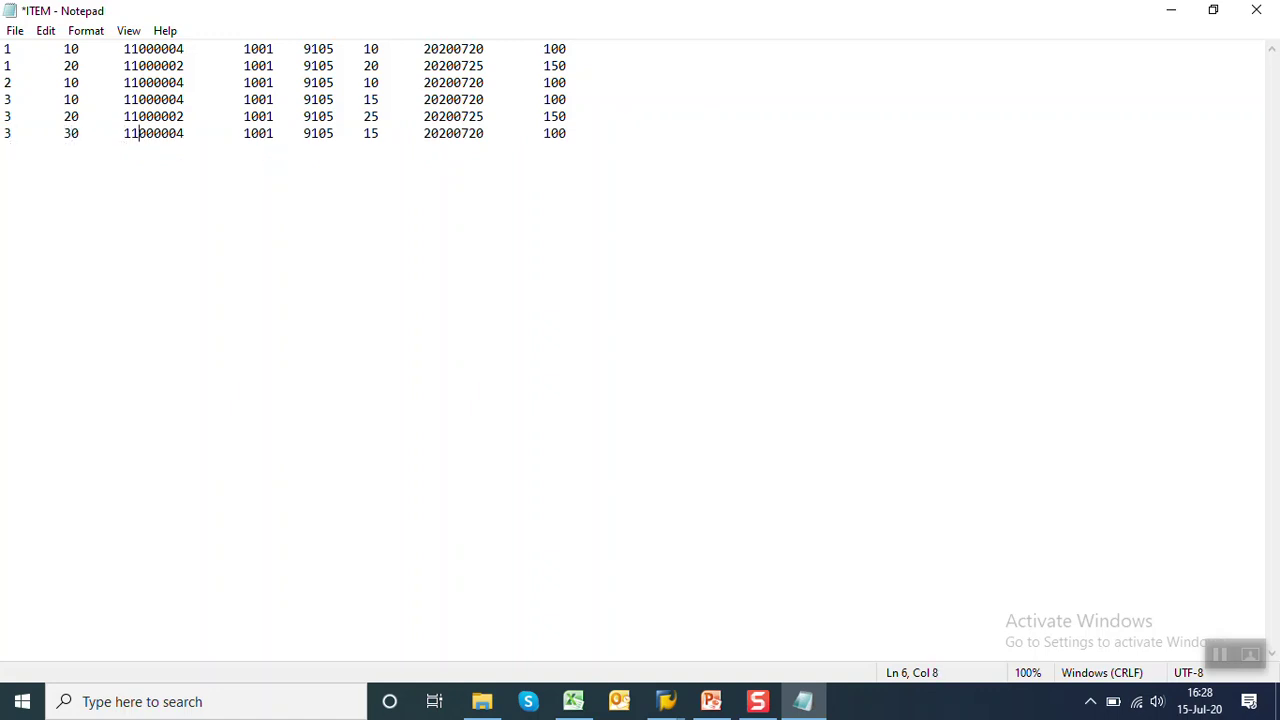
key("Right")
key("Right")
key("Right")
key("Right")
key("Right")
key("Right")
key("Right")
key("Right")
key("Right")
key("Right")
key("Right")
key("Right")
key("Right")
key("Right")
key("Right")
key("Right")
key("Right")
key("BackSpace")
key("BackSpace")
type("35")
key("Tab")
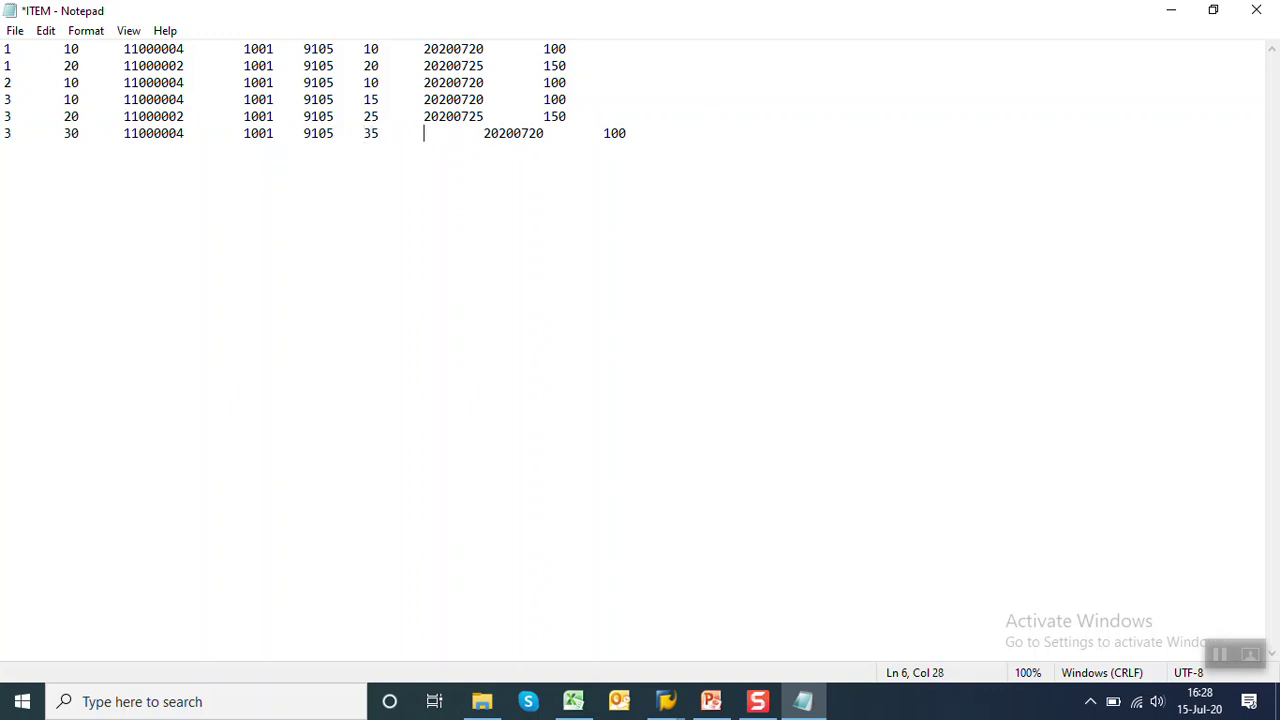
key("Delete")
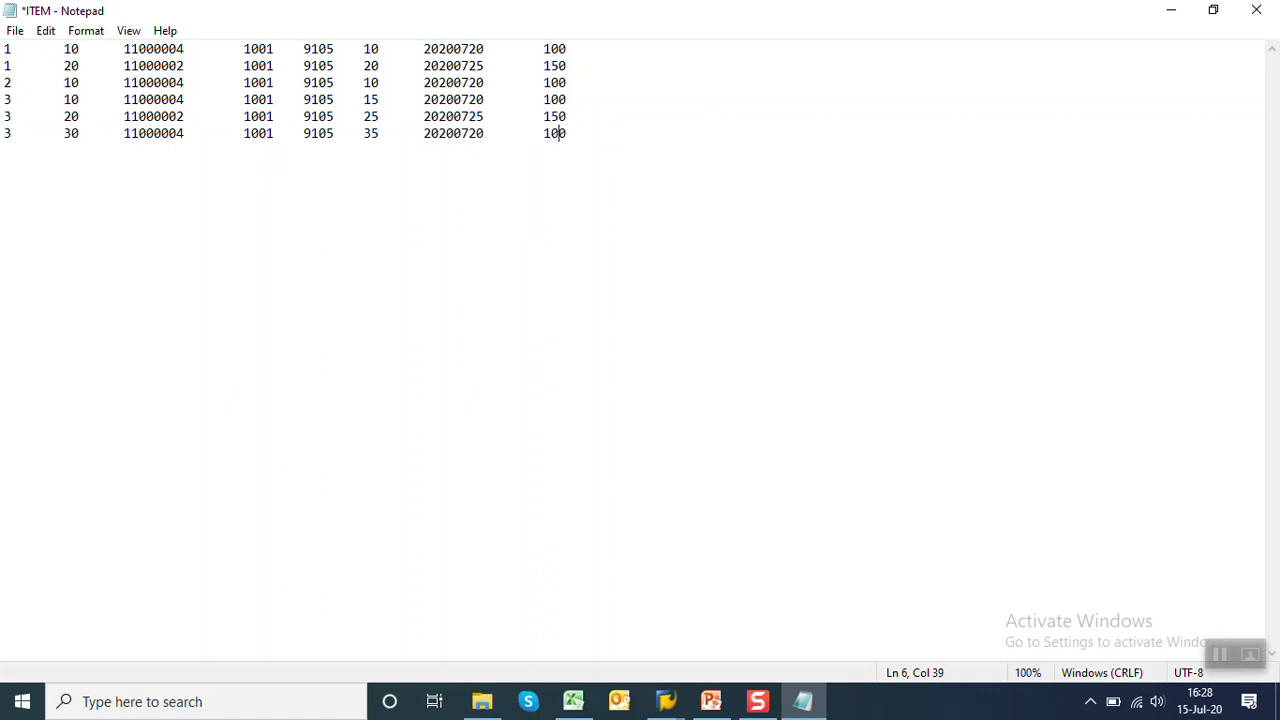
Step: Set the price of the last ITEM record to 75 and save the file
key("BackSpace")
key("BackSpace")
key("BackSpace")
type("75")
left_click(9, 32)
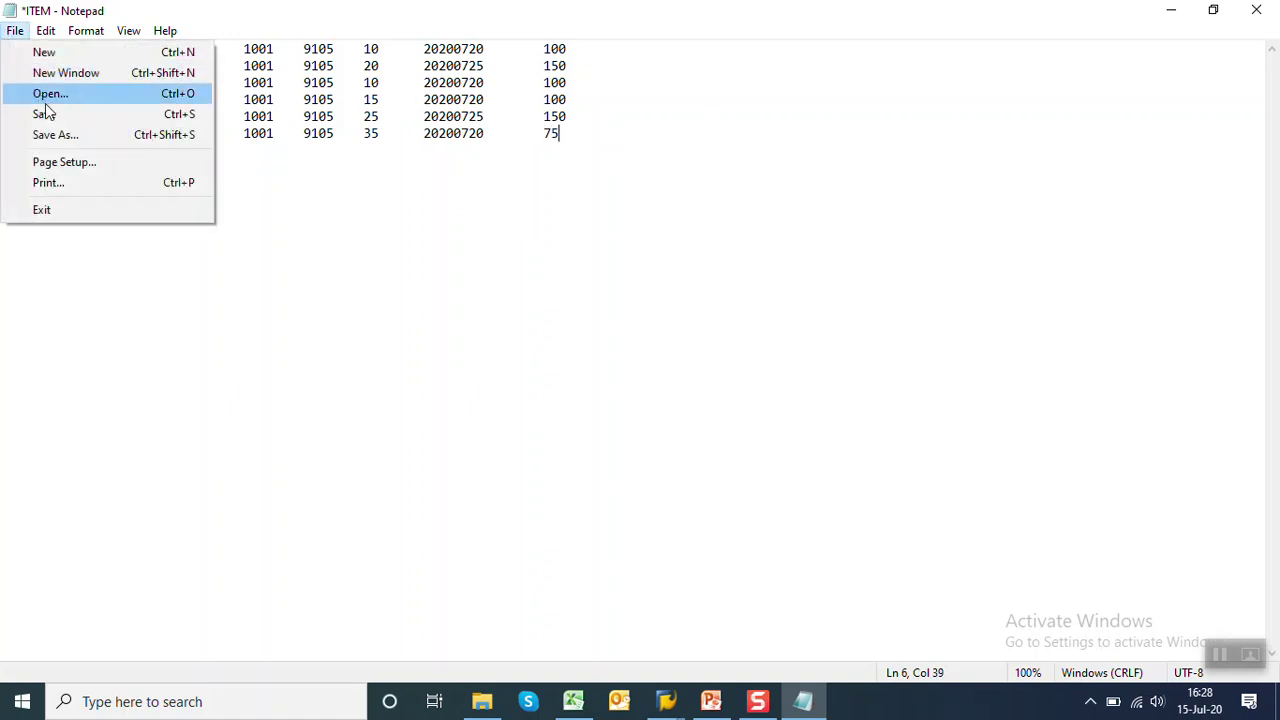
left_click(46, 114)
Step: Examine the purchase order grouping, materials, dates and prices of the ITEM records, and save the file again
left_click(28, 50)
left_click(28, 64)
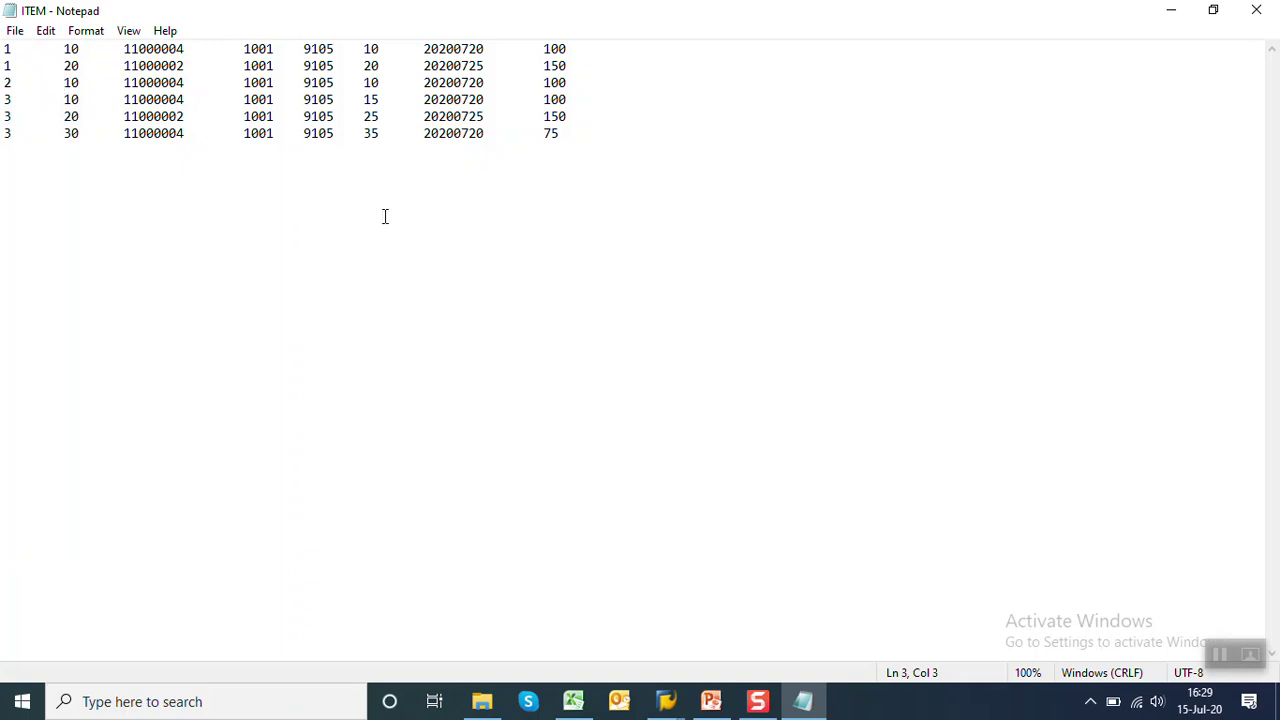
left_click(575, 99)
left_click(575, 117)
left_click(200, 53)
left_click(423, 49)
left_click(573, 127)
left_click(423, 133)
left_click(423, 49)
left_click(16, 31)
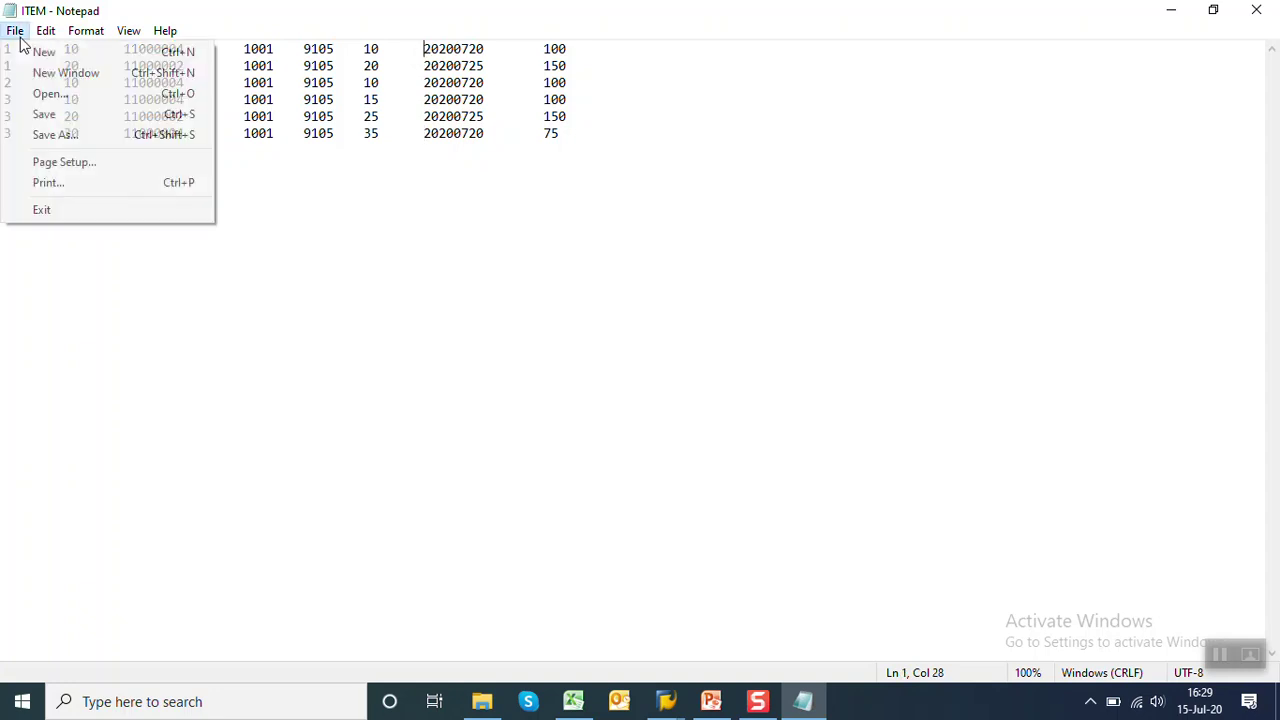
left_click(42, 113)
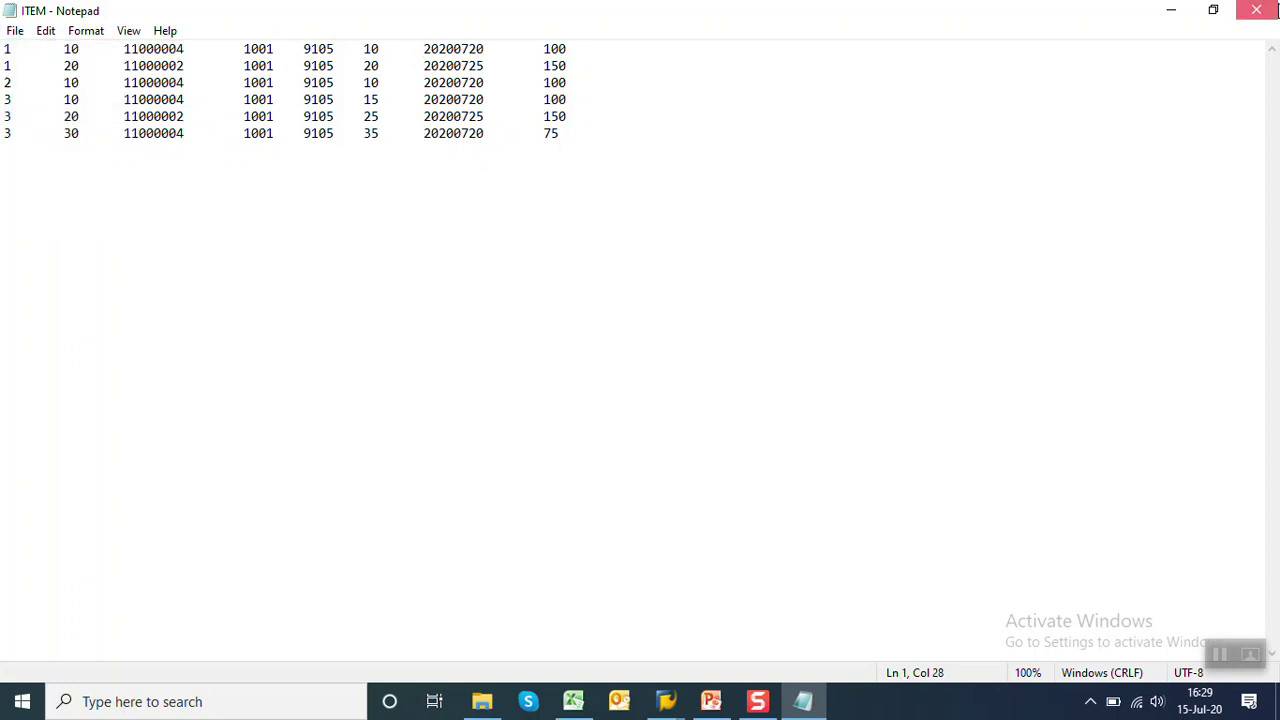
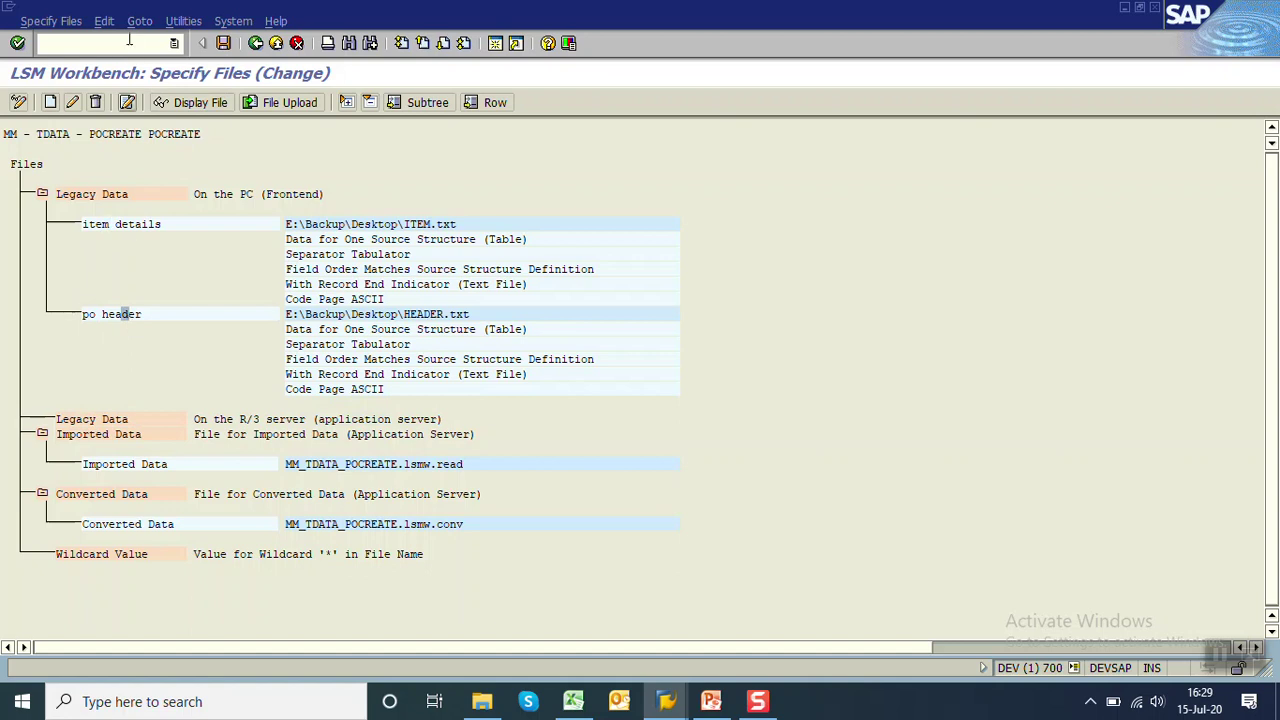
Step: In the SAP Specify Files step, delete the po header and item details legacy files and save
left_click(96, 102)
left_click(132, 224)
left_click(96, 102)
left_click(223, 45)
Step: Add a legacy data file on the PC and select HEADER.txt from the desktop
double_click(130, 194)
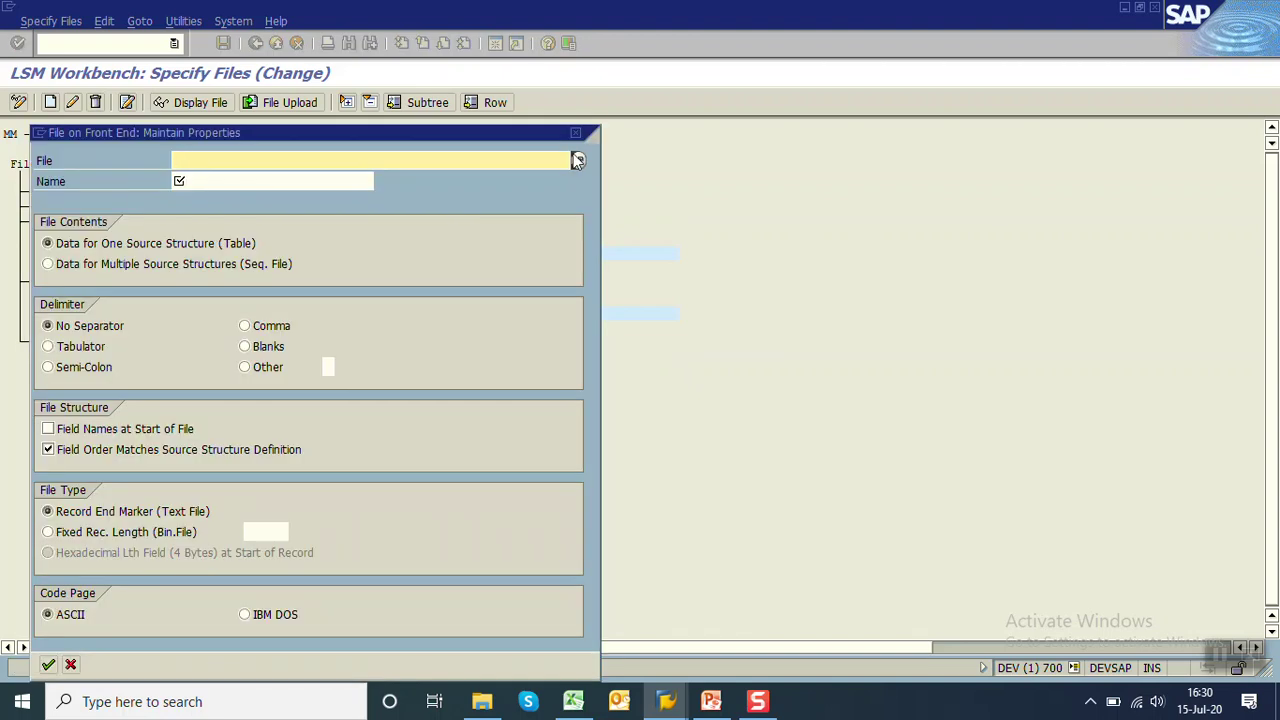
left_click(578, 161)
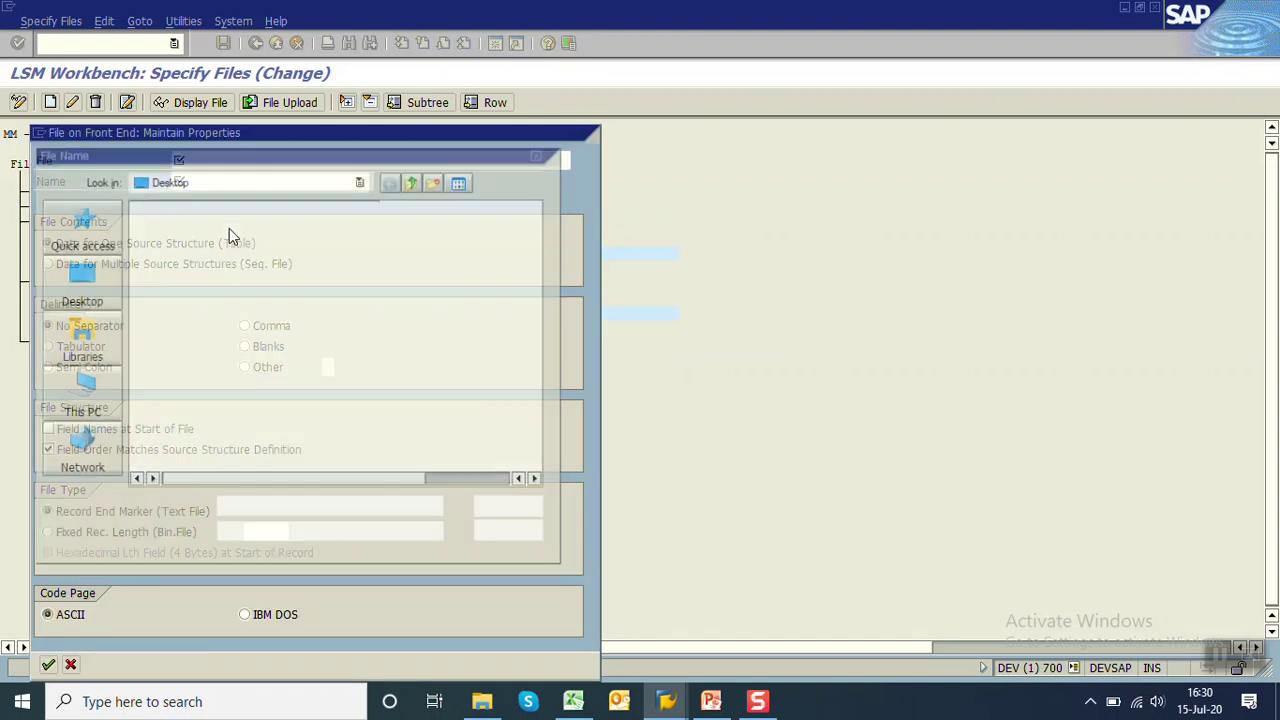
left_click(80, 284)
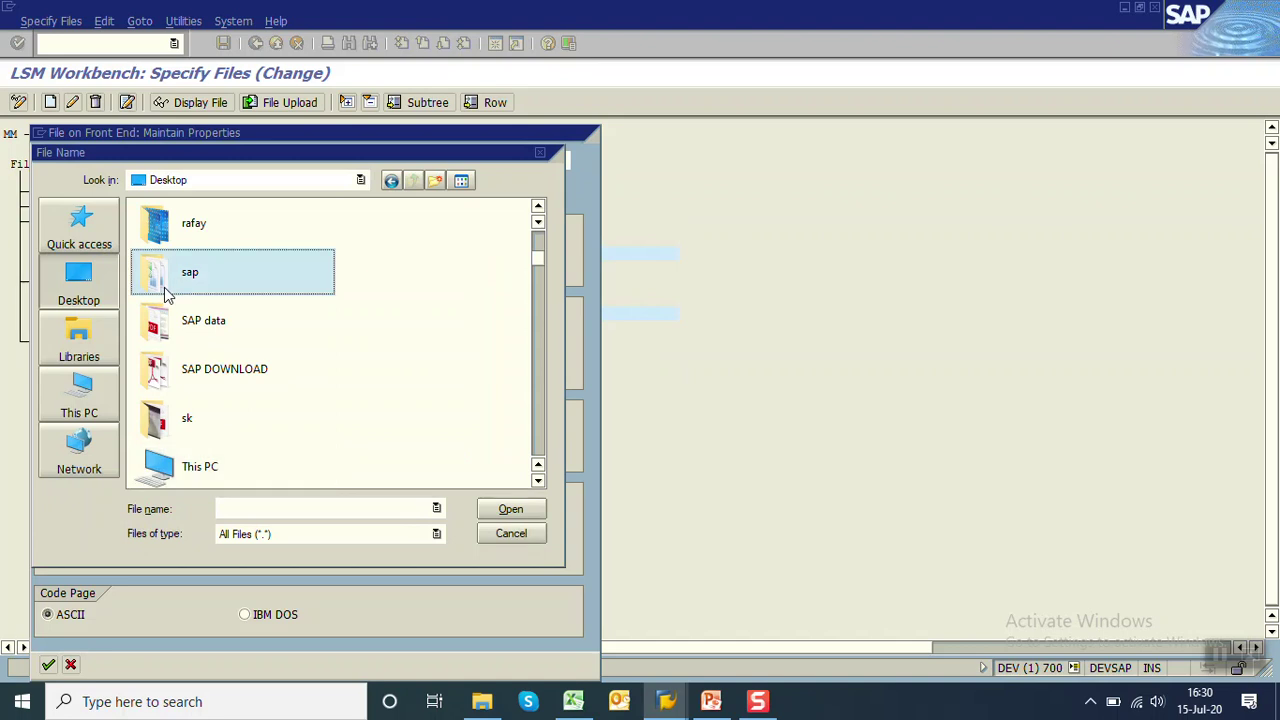
key("h")
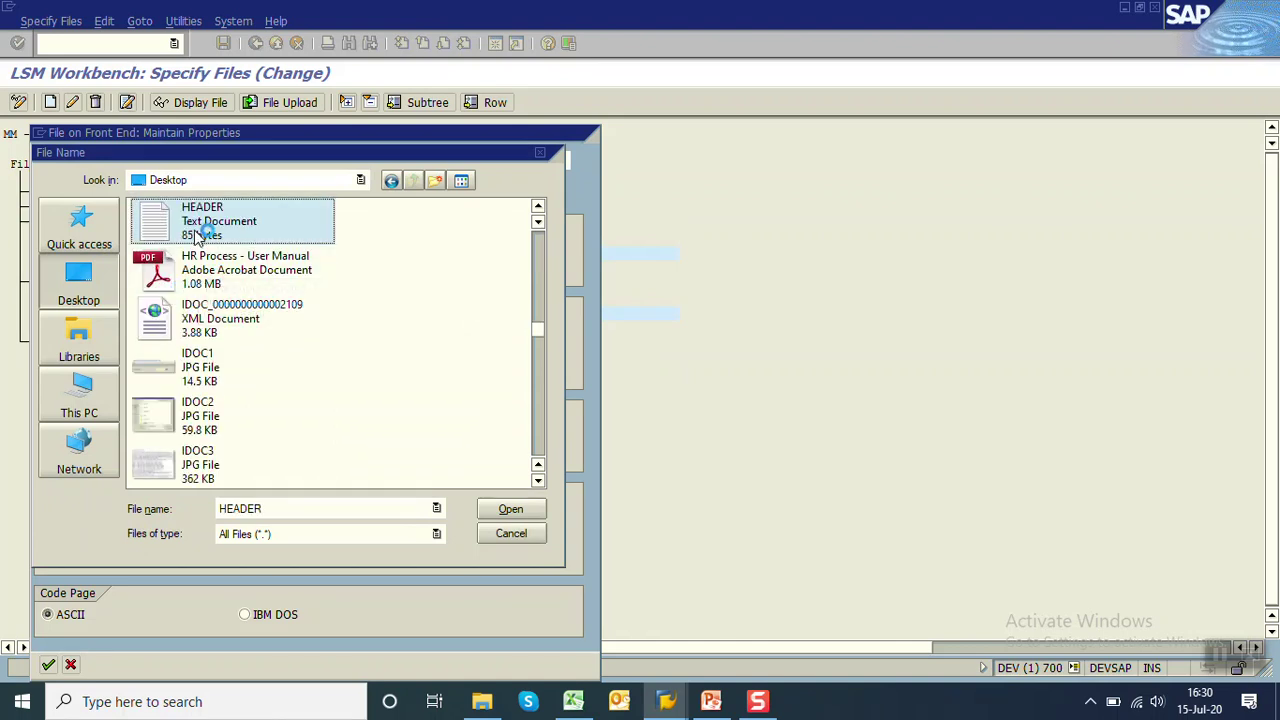
double_click(205, 230)
Step: Name the HEADER.txt file entry Header data for PO, set its delimiter to Tabulator and confirm the properties
left_click(220, 181)
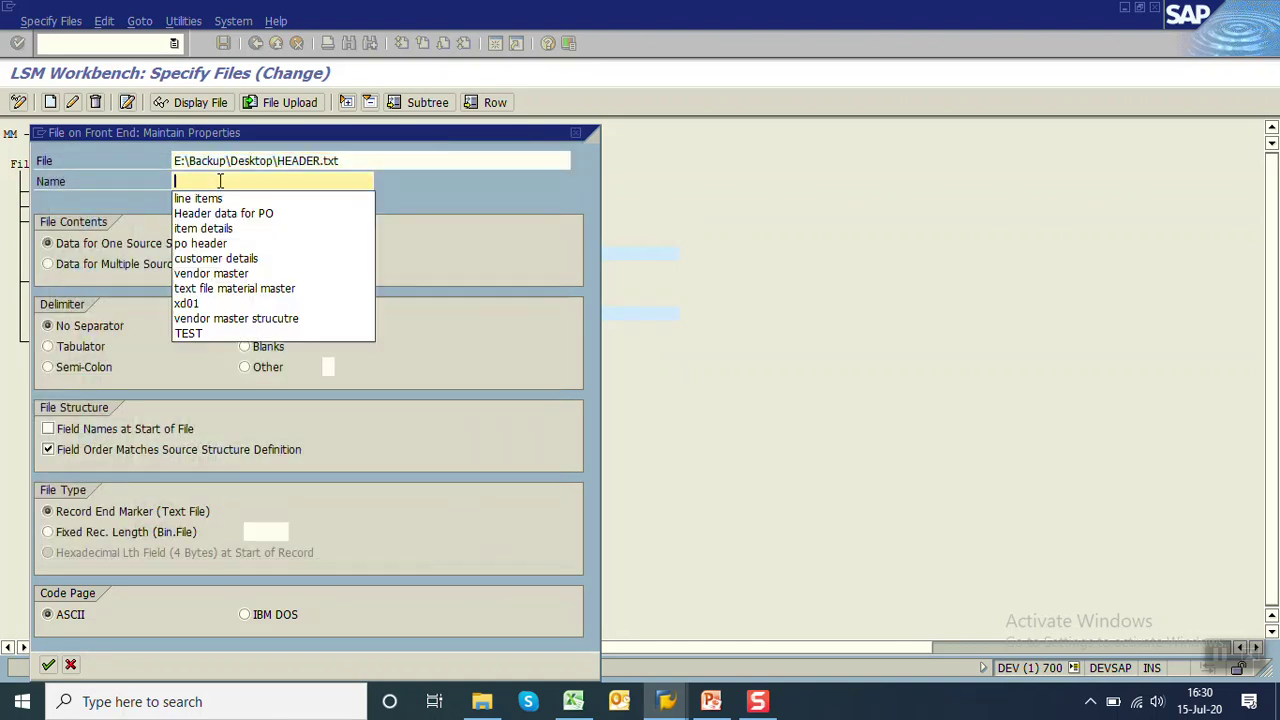
key("Down")
key("Down")
key("Return")
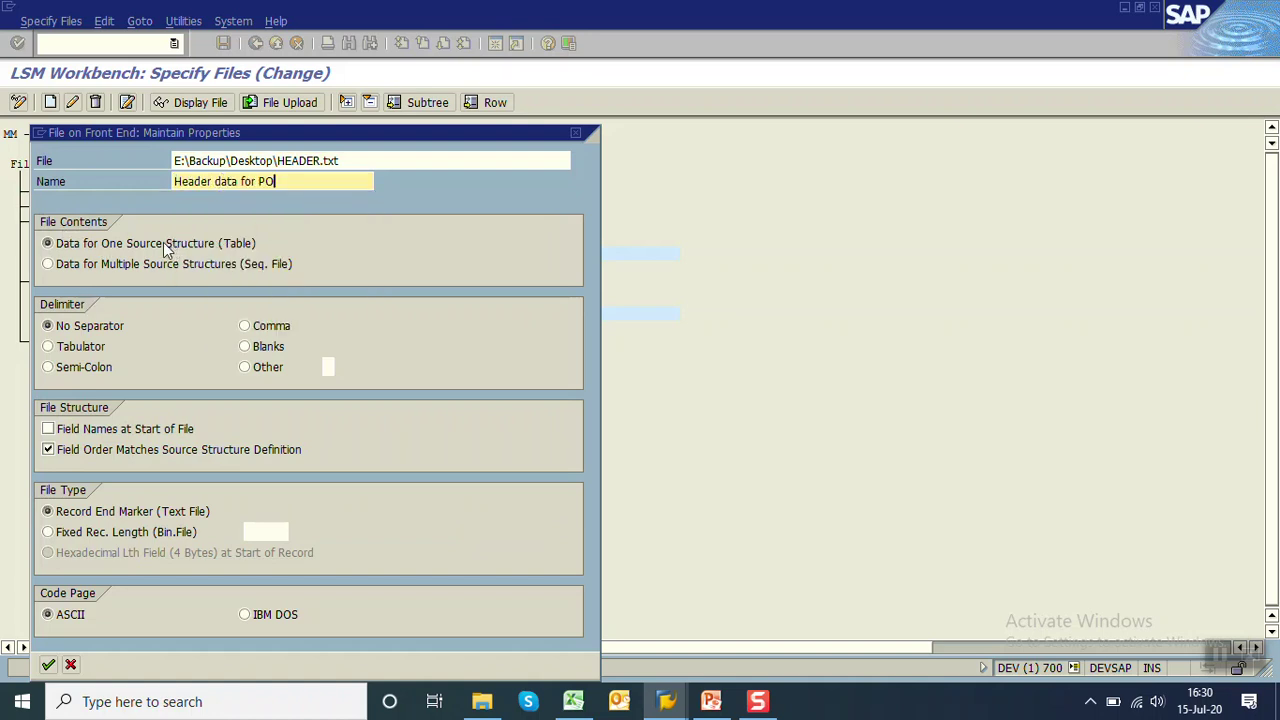
left_click(58, 345)
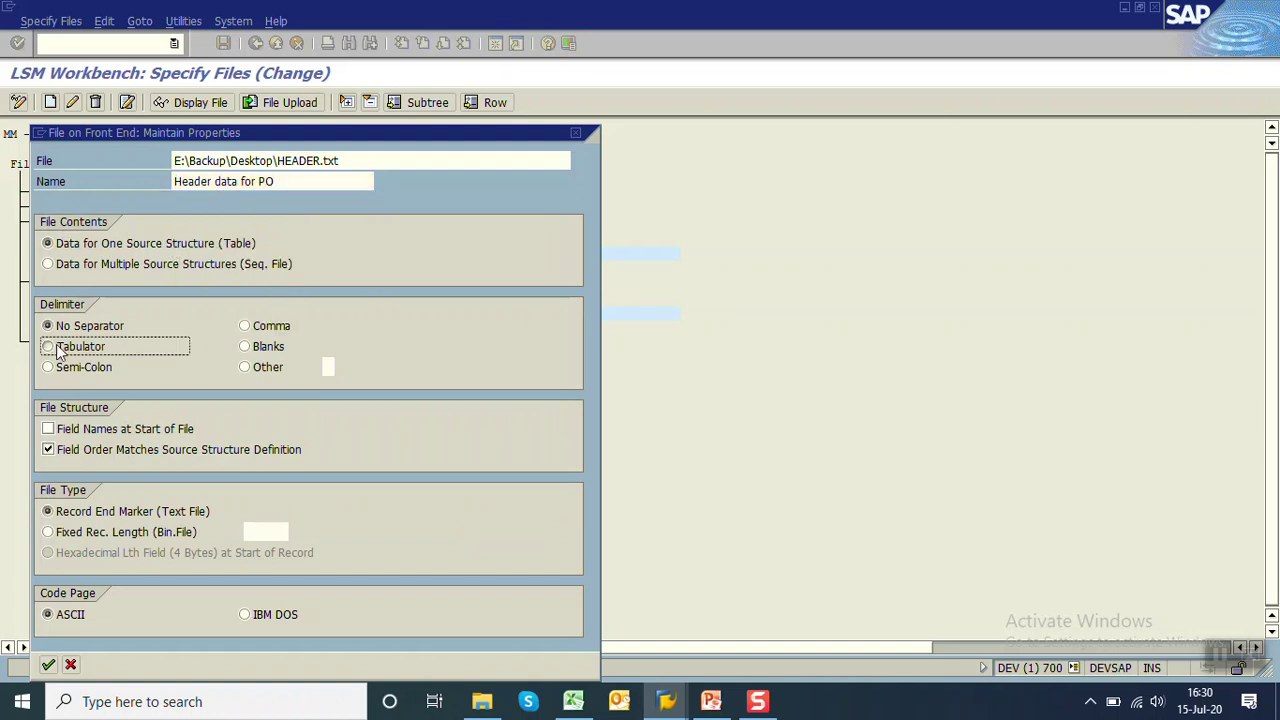
left_click(48, 665)
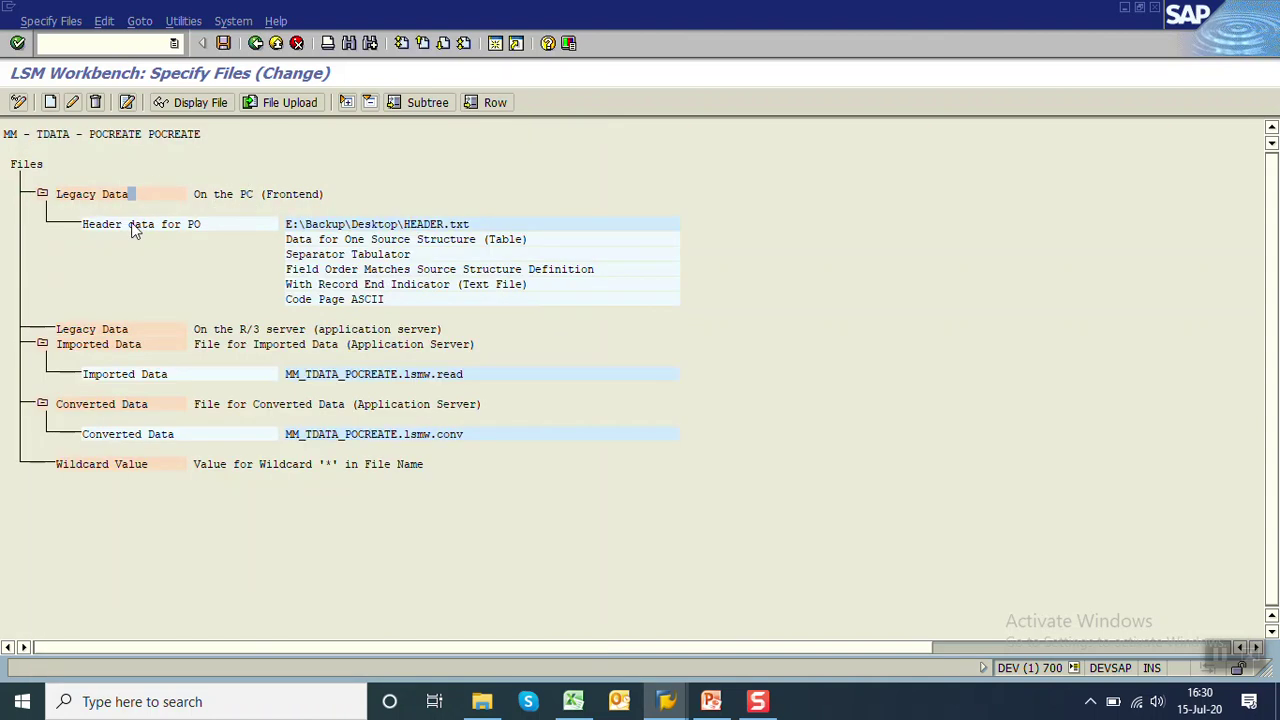
Step: Add another legacy data file on the PC and select ITEM.txt from the desktop
left_click(50, 102)
left_click(577, 160)
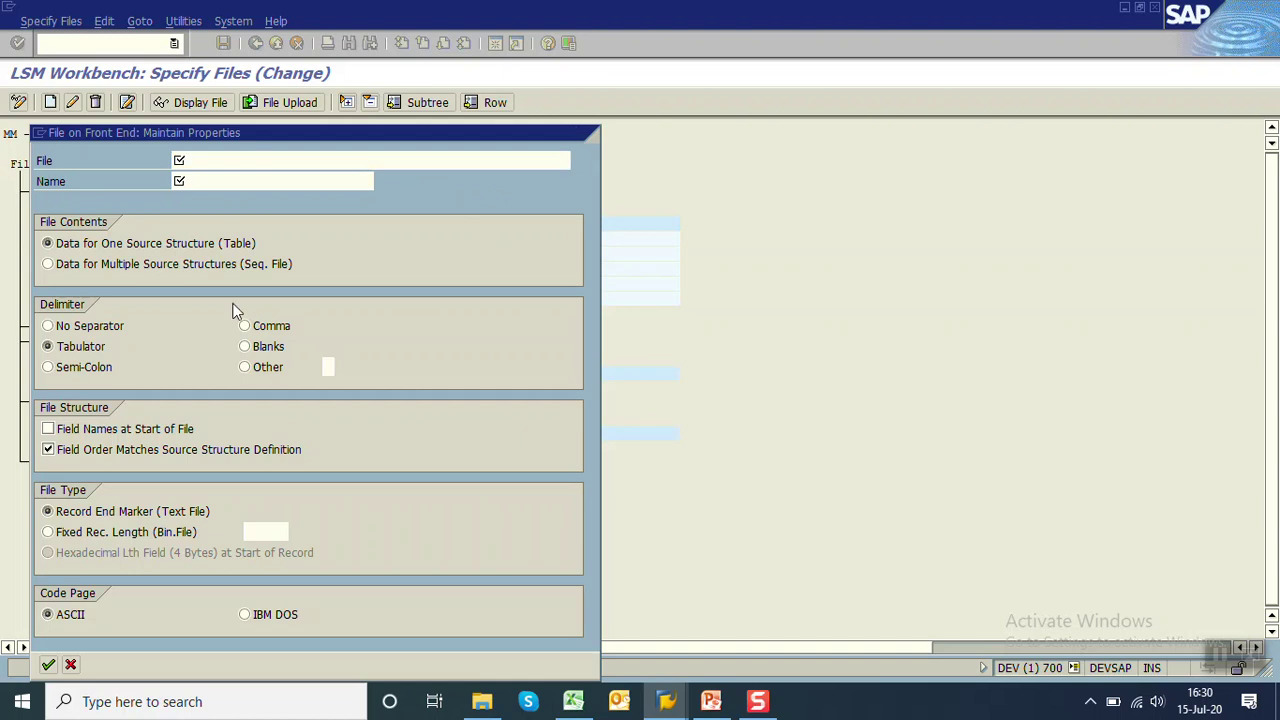
type("it")
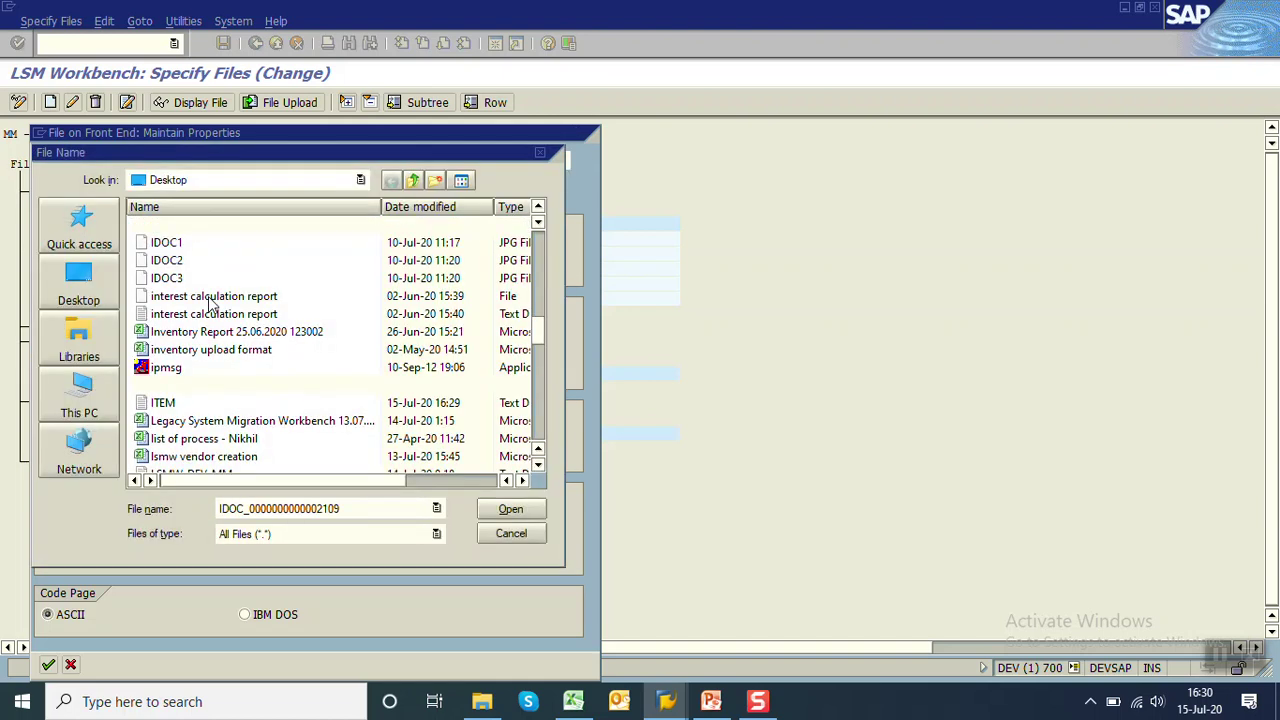
double_click(163, 402)
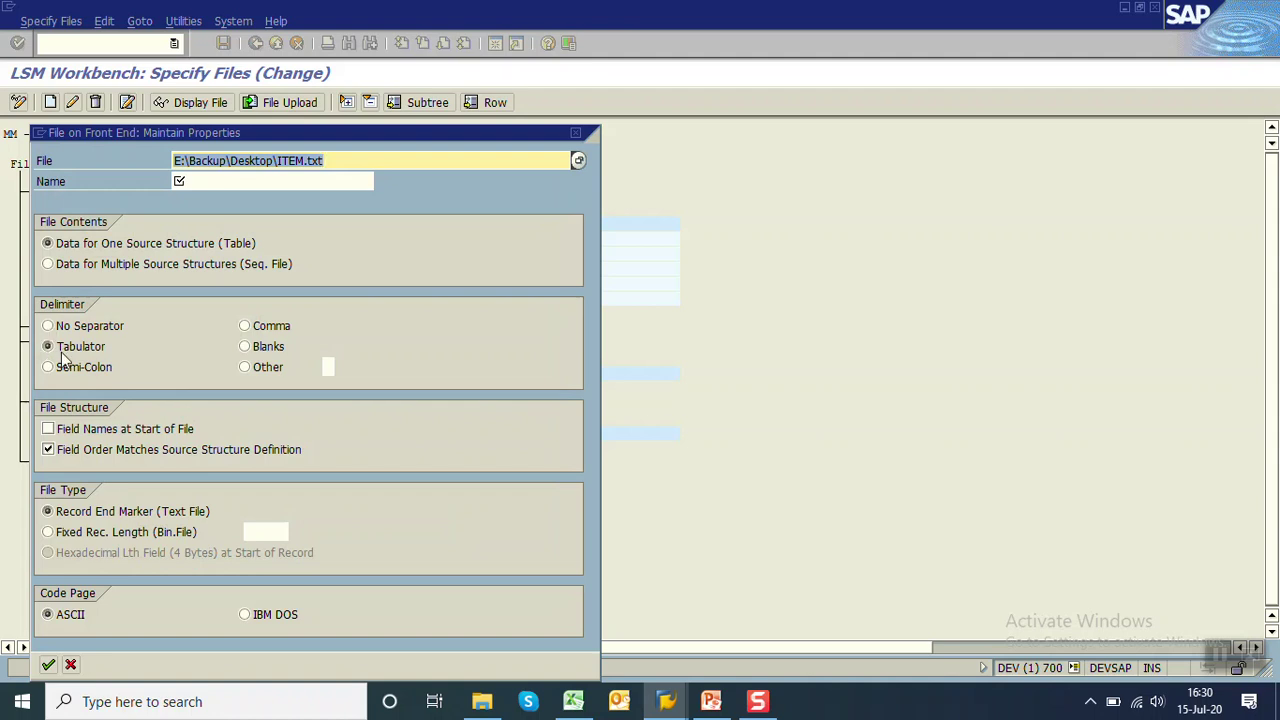
Step: Name the ITEM.txt file entry line items and confirm its properties with the Tabulator delimiter
left_click(48, 665)
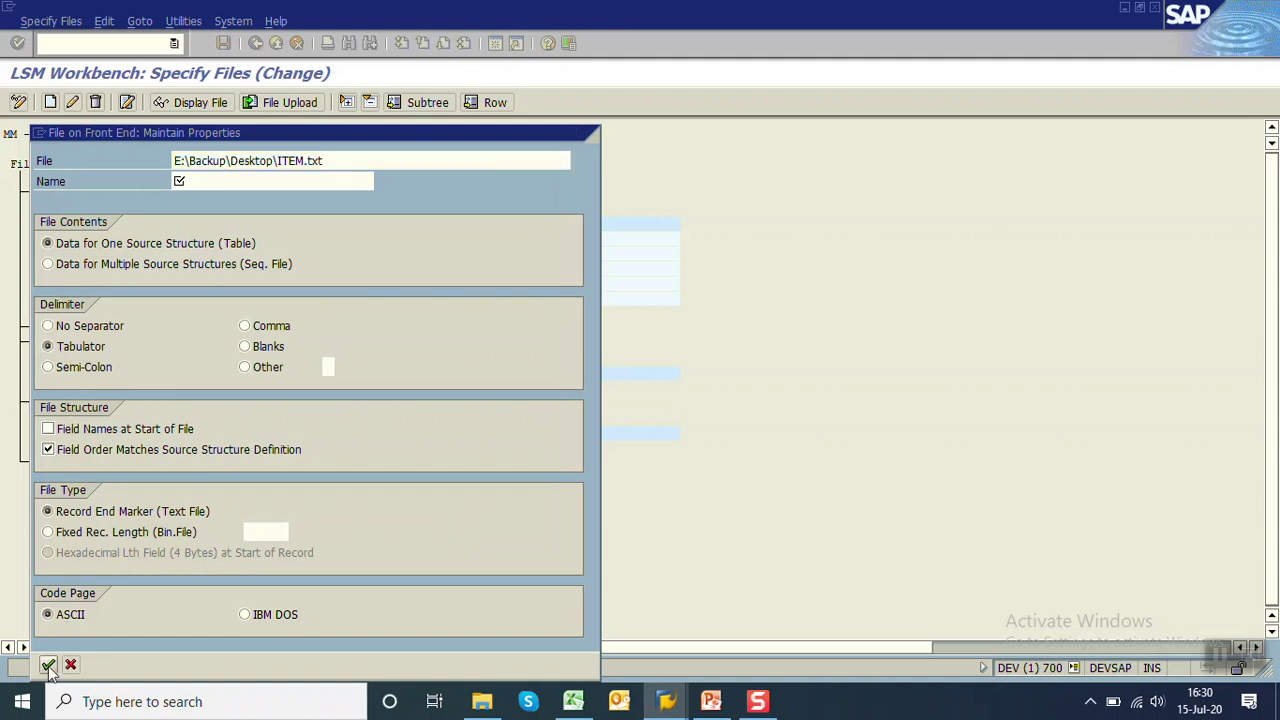
left_click(88, 428)
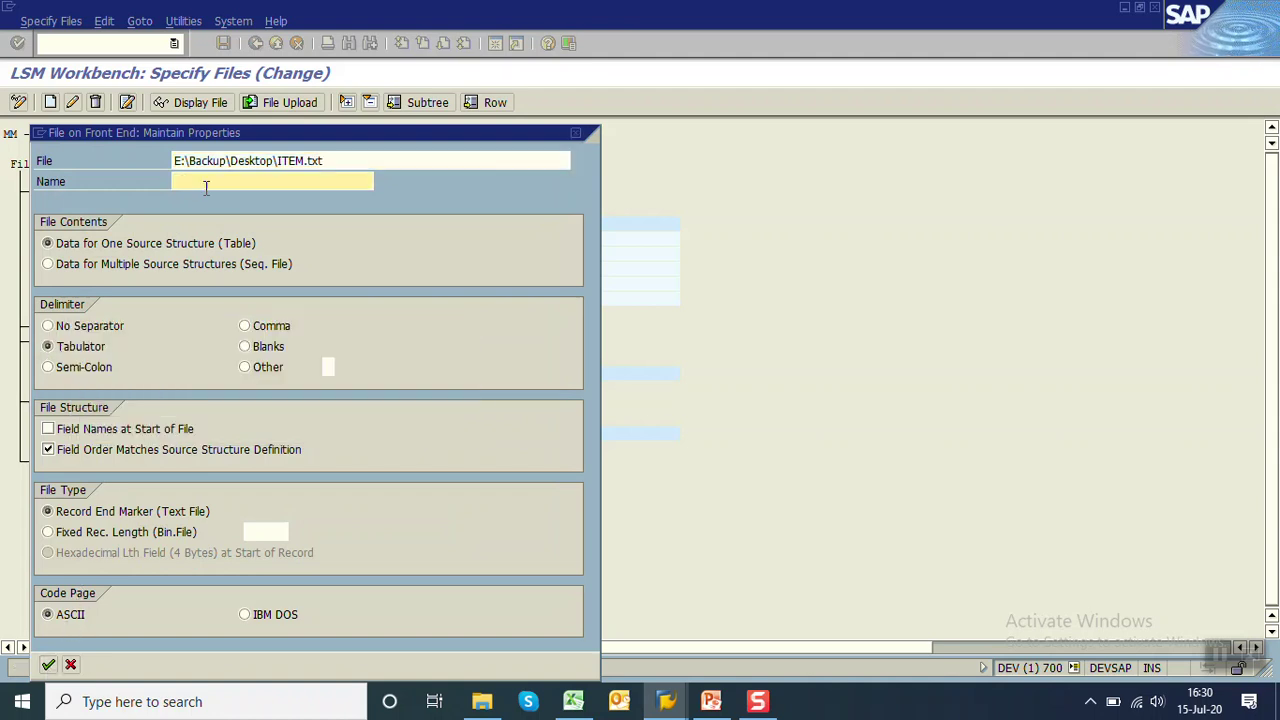
left_click(206, 182)
key("Return")
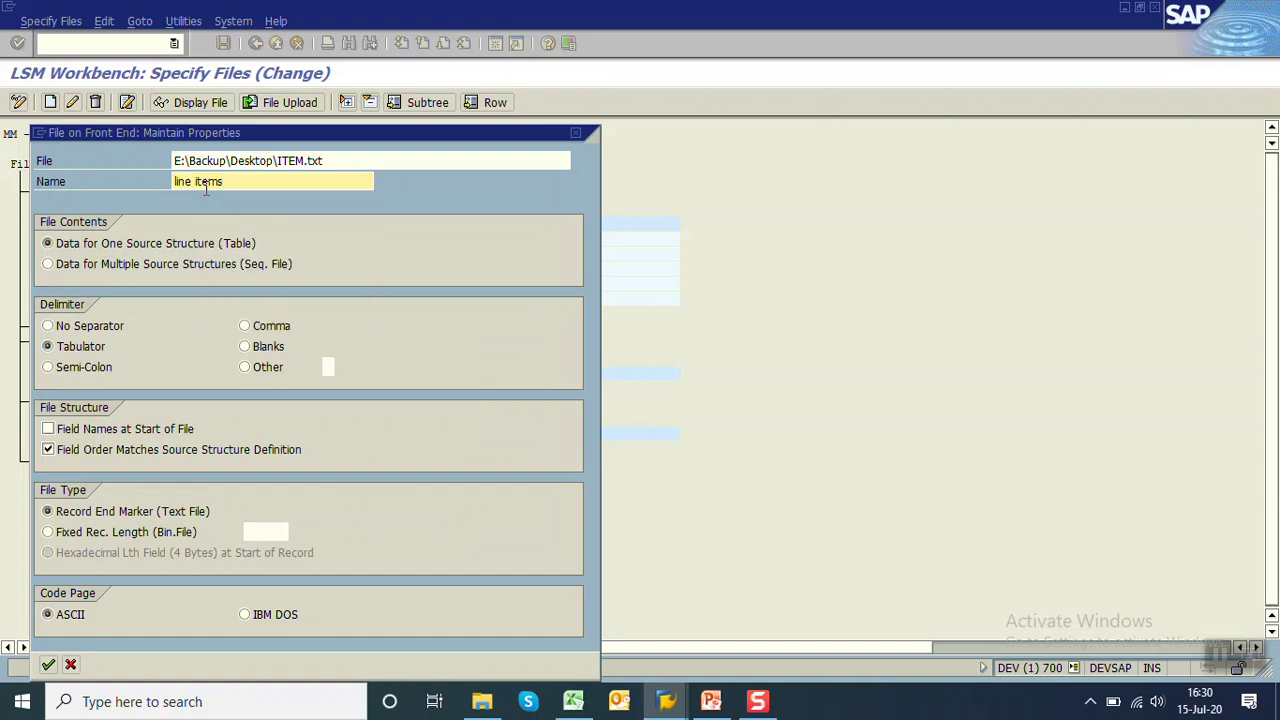
left_click(48, 664)
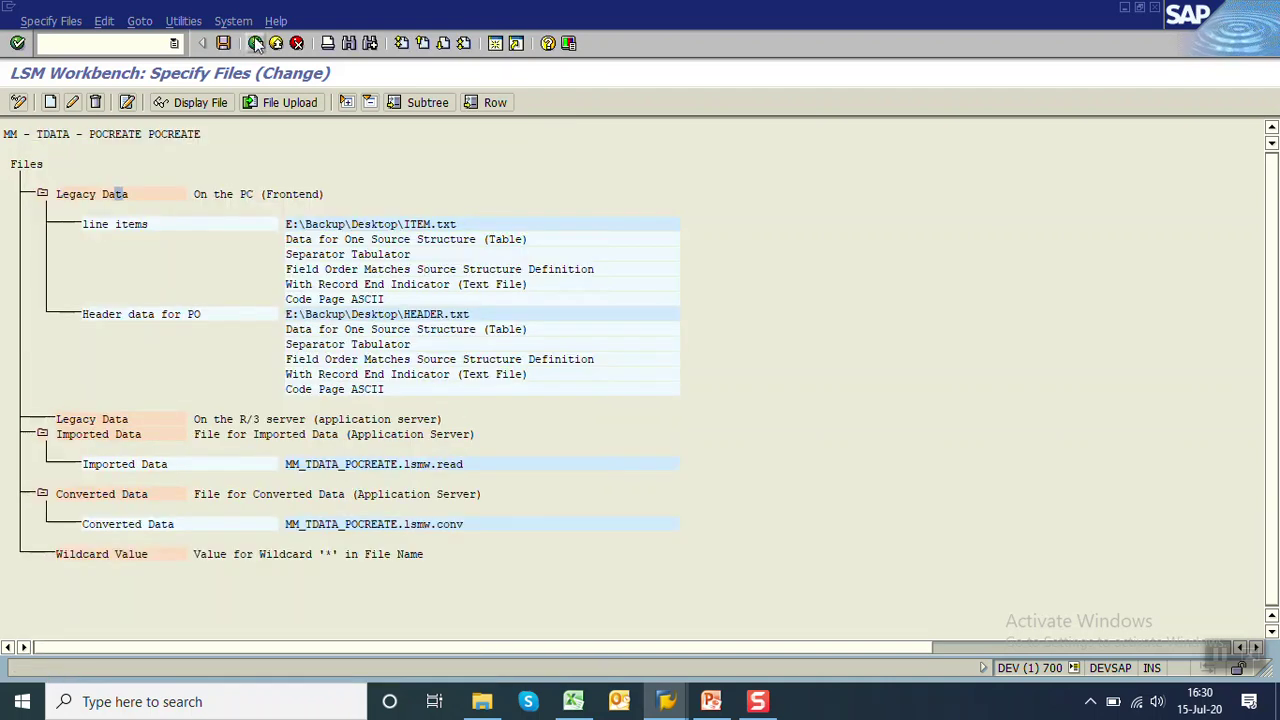
Step: Save the file specifications, return to the process steps and open Assign Files
left_click(224, 43)
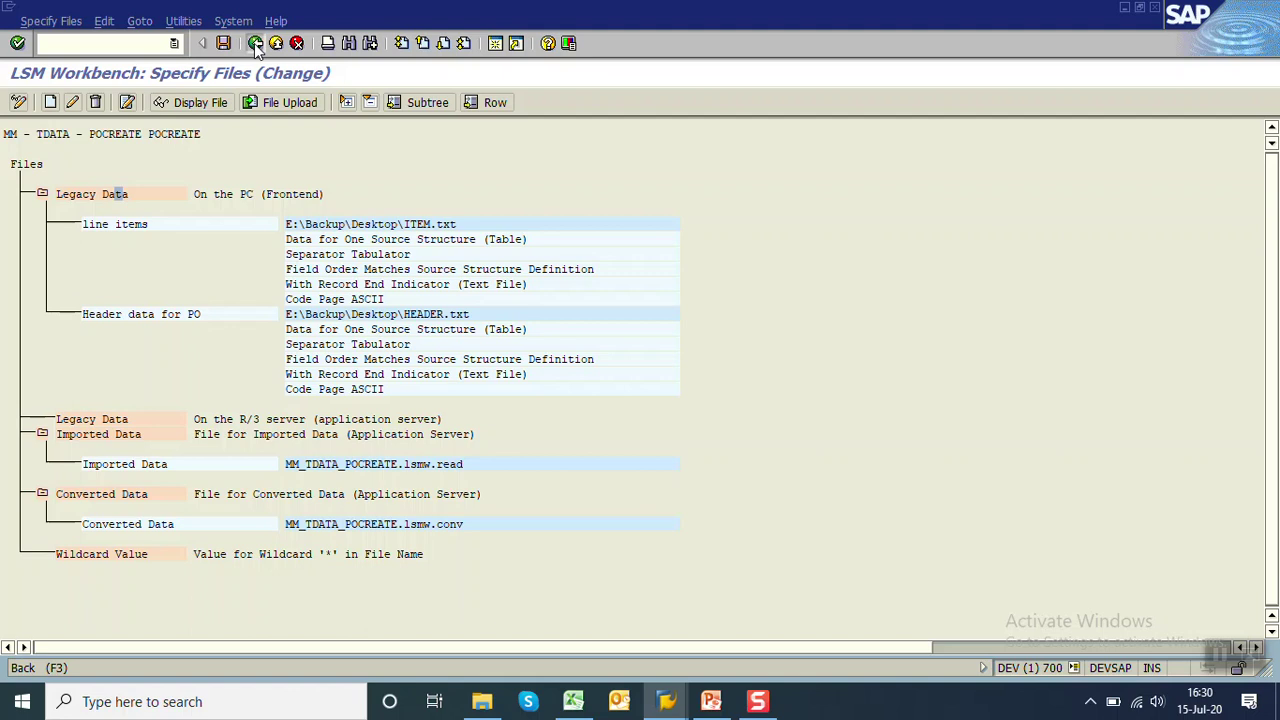
left_click(255, 43)
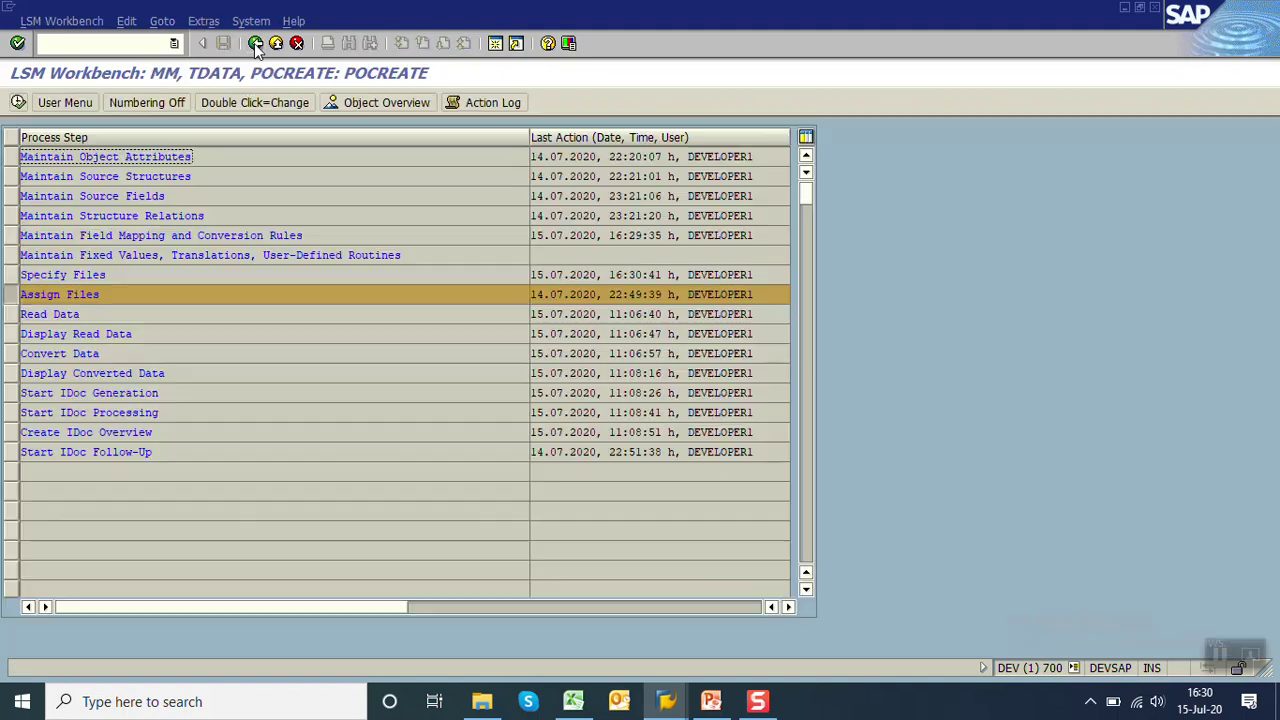
left_click(18, 102)
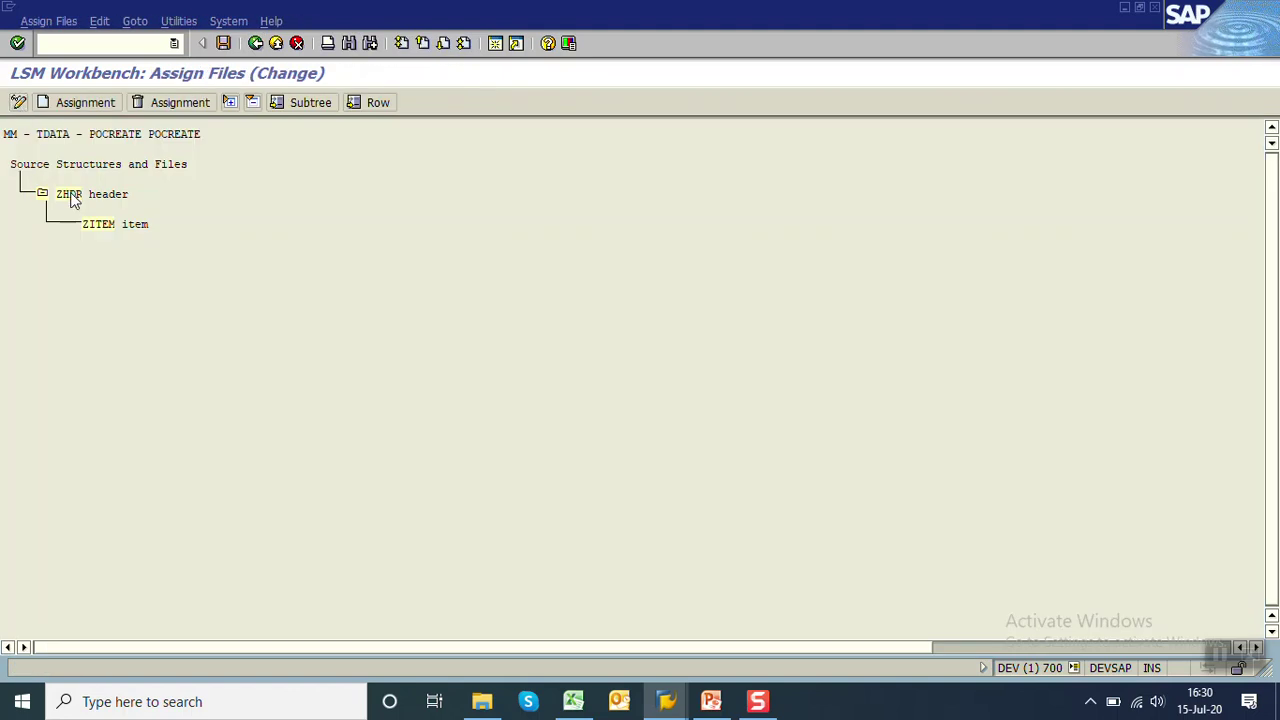
Step: Assign the Header data for PO file to ZHDR and the line items file to ZITEM, save, and return to the process steps
left_click(75, 105)
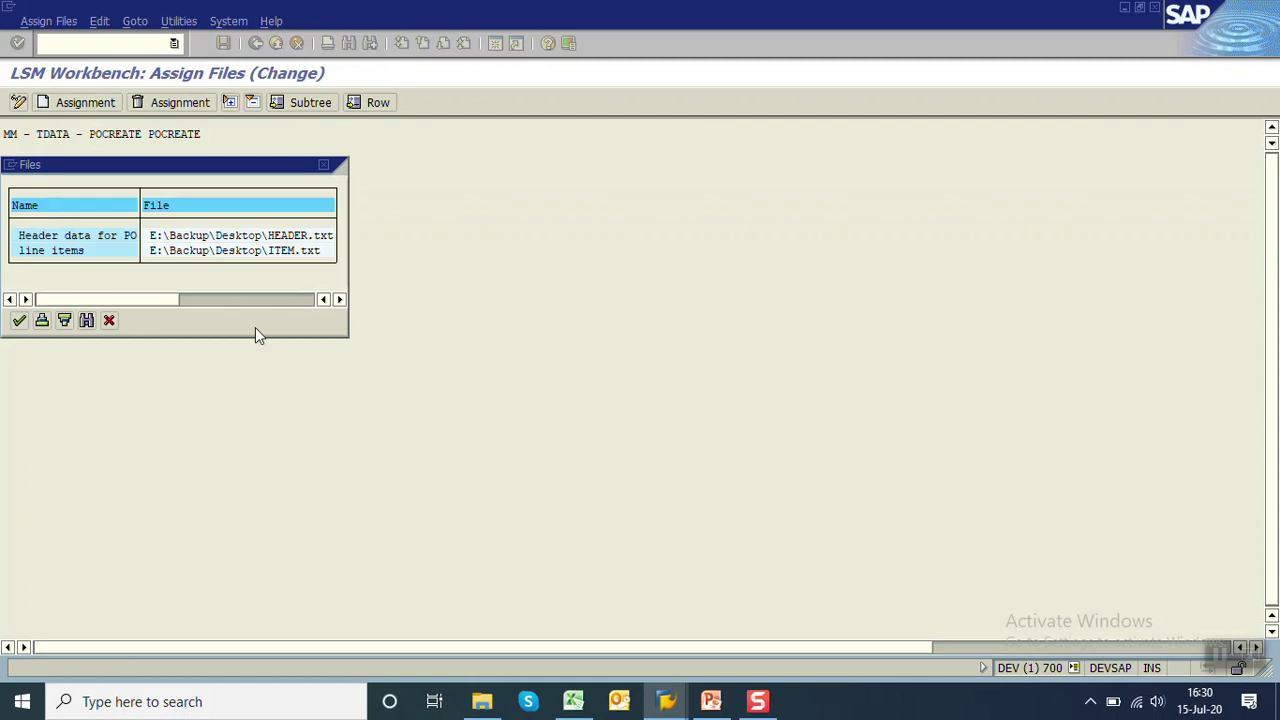
double_click(55, 240)
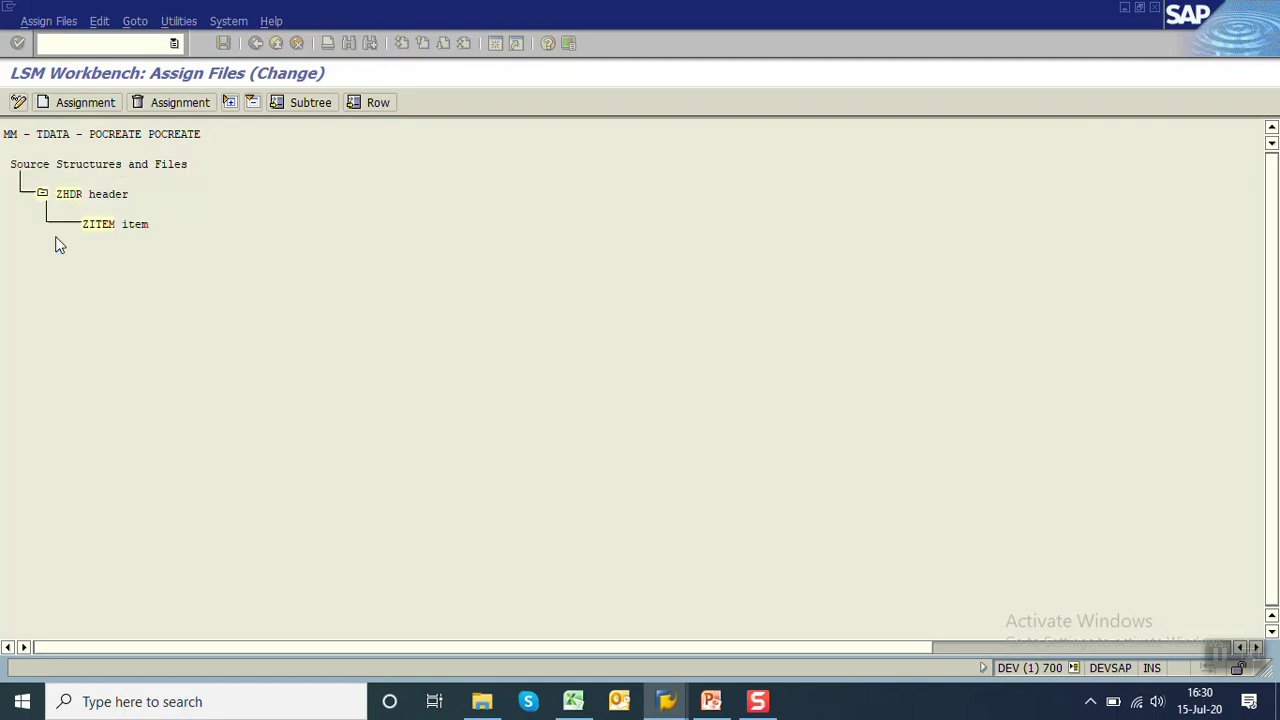
left_click(85, 242)
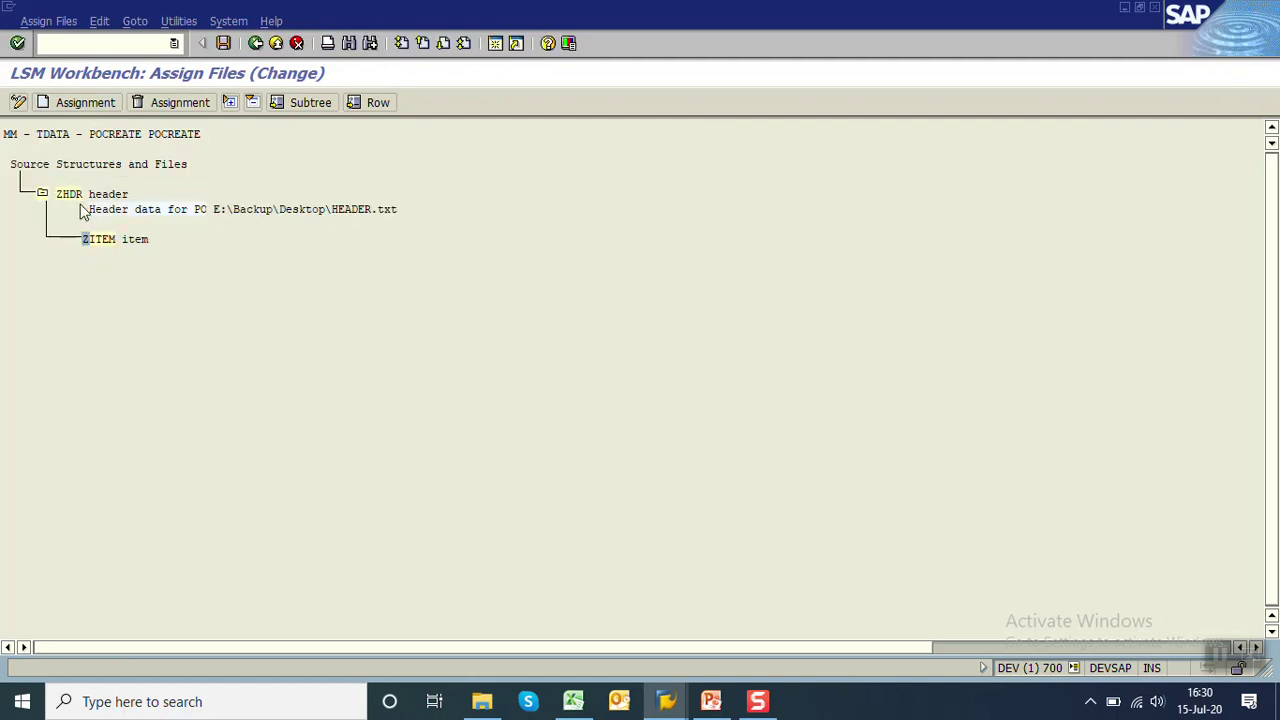
left_click(78, 102)
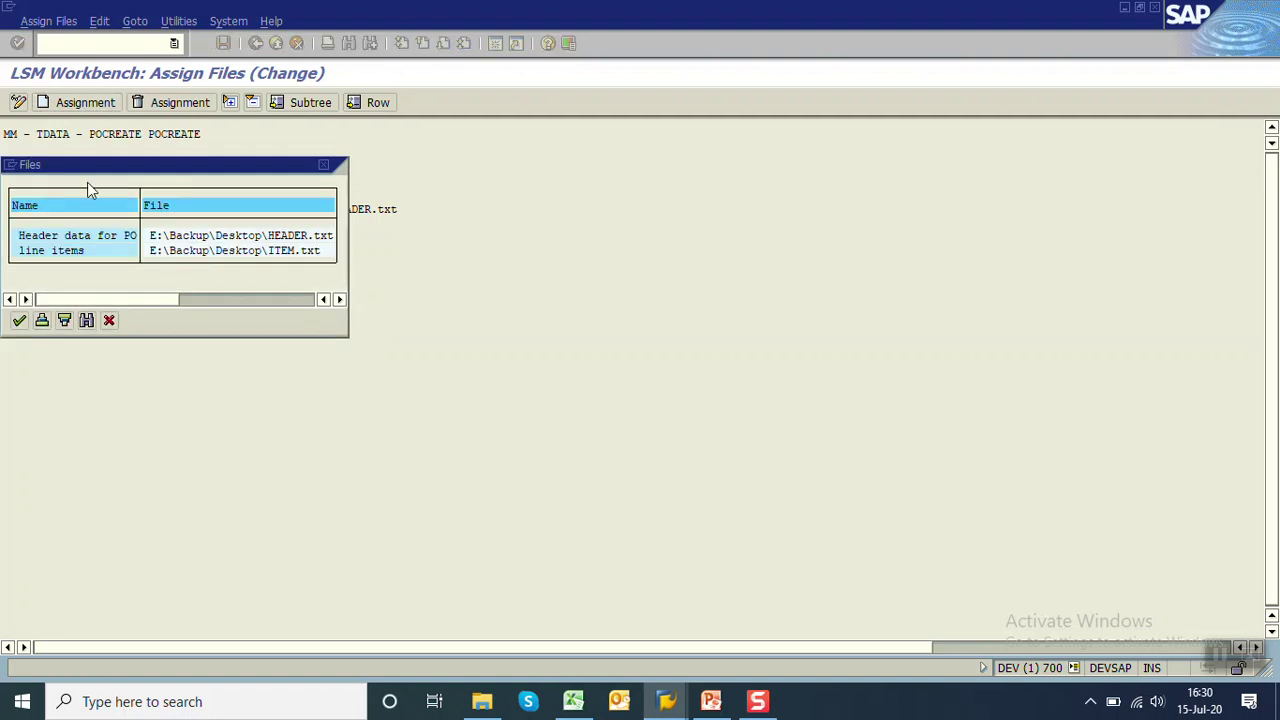
double_click(62, 252)
left_click(223, 43)
left_click(255, 44)
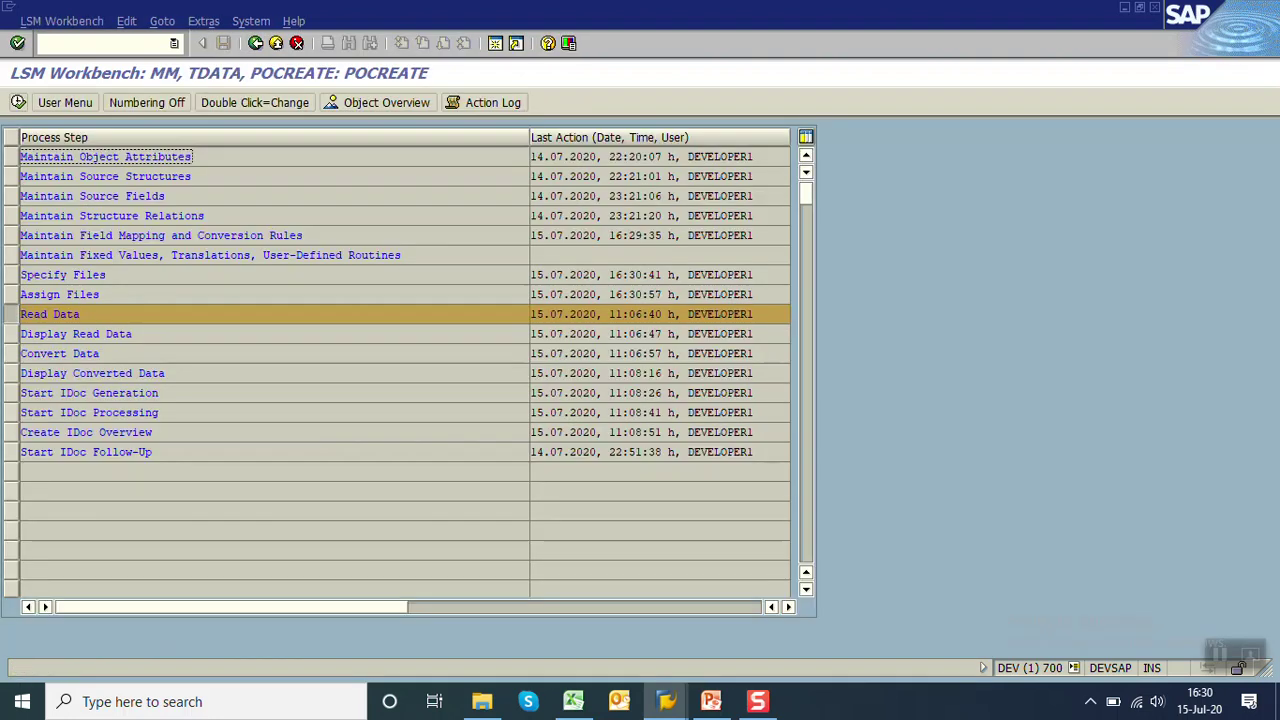
Step: Run Read Data for the assigned files, check the read counts for ZHDR and ZITEM, and return to the process steps
left_click(18, 102)
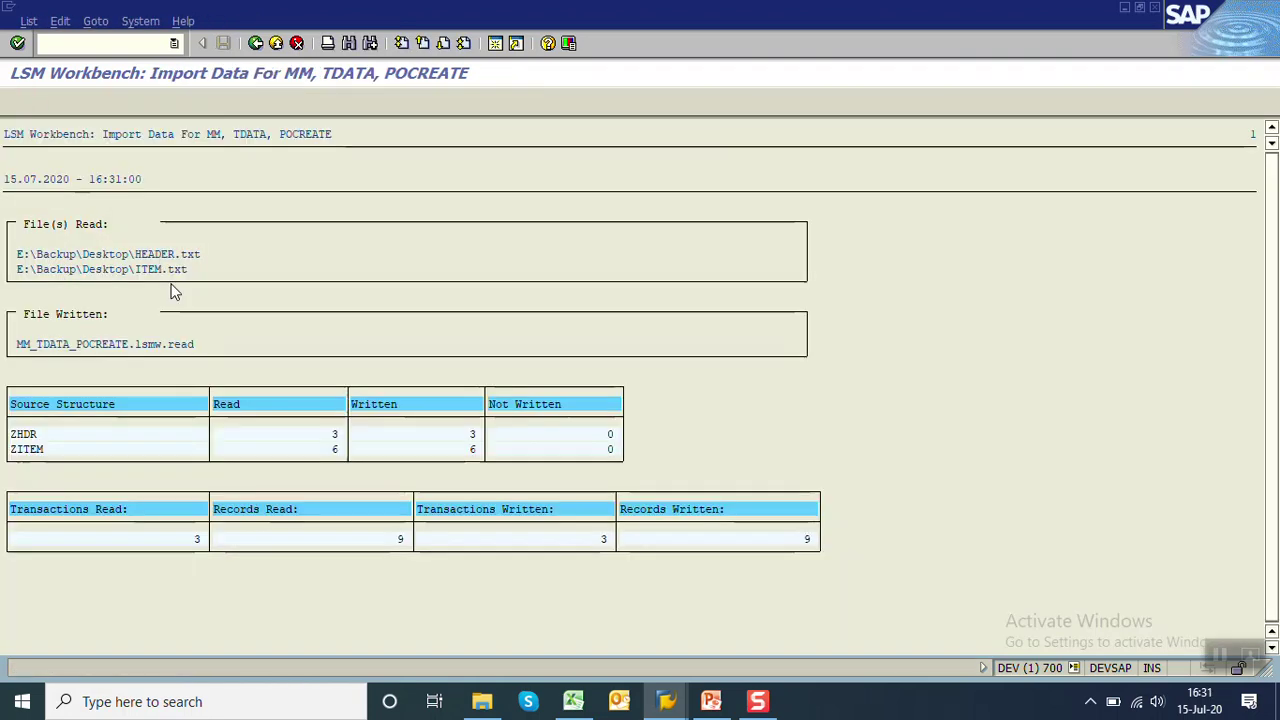
left_click(337, 436)
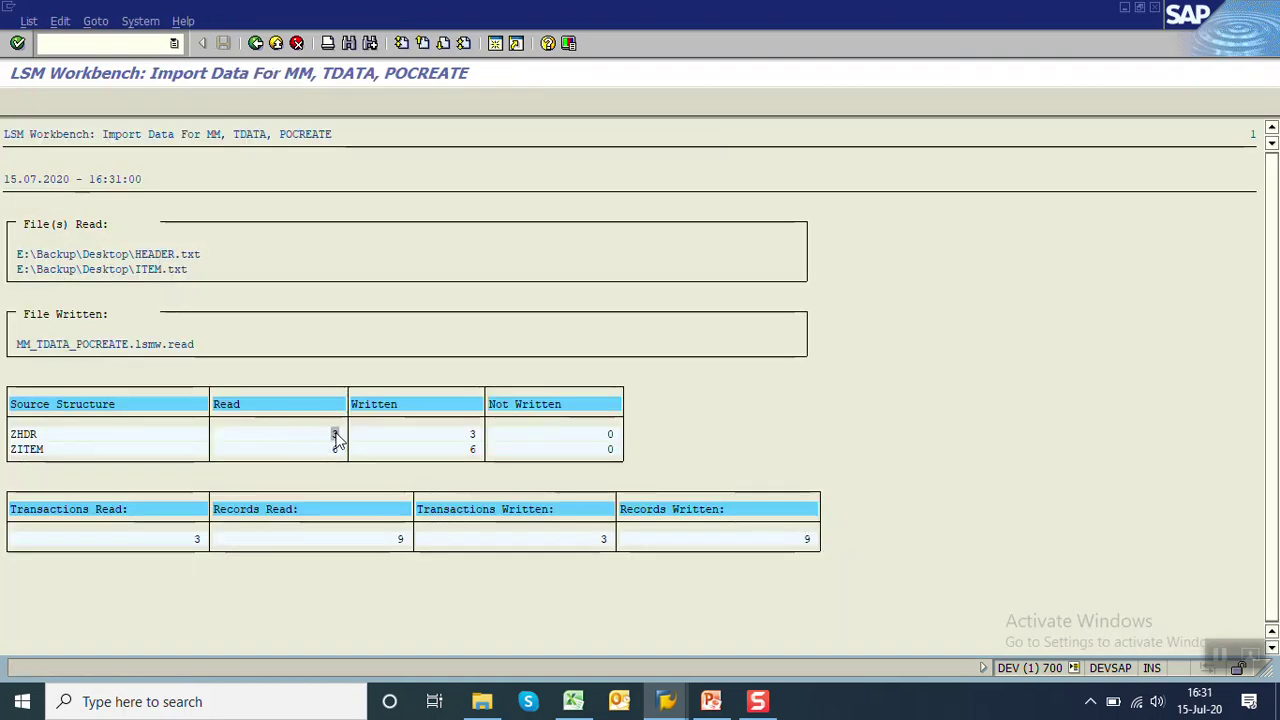
left_click(336, 450)
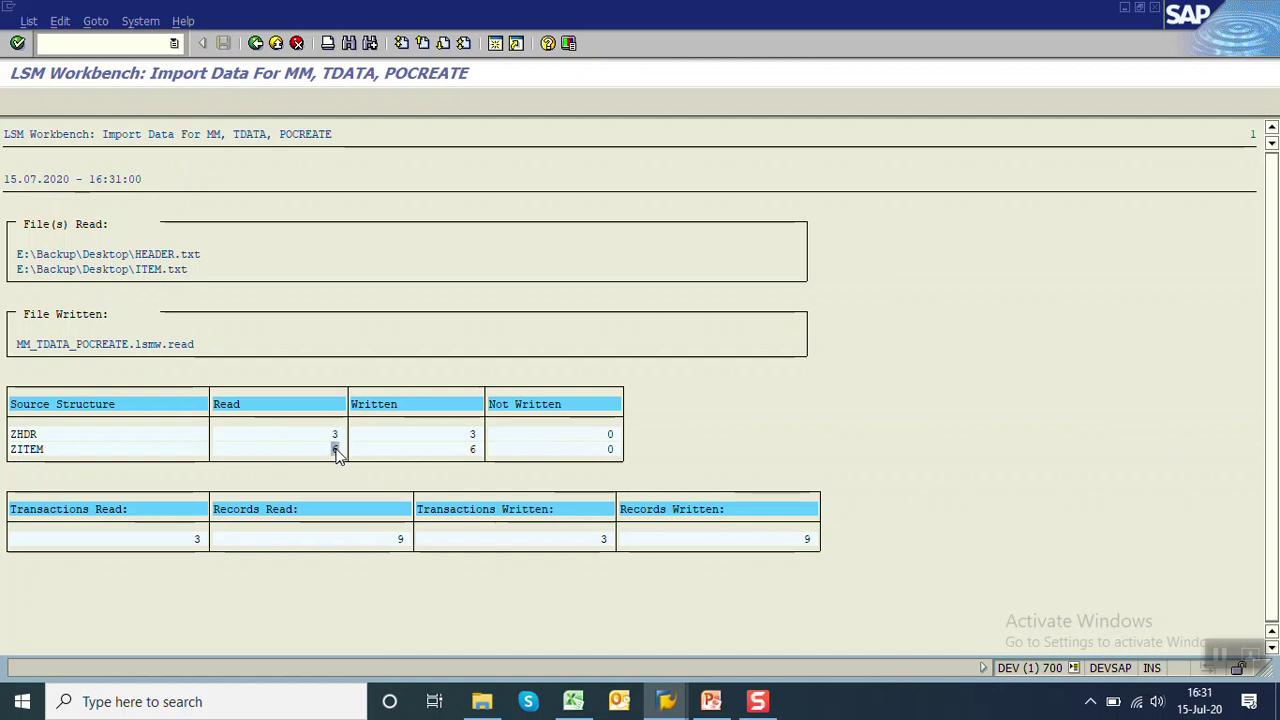
left_click(255, 43)
left_click(255, 43)
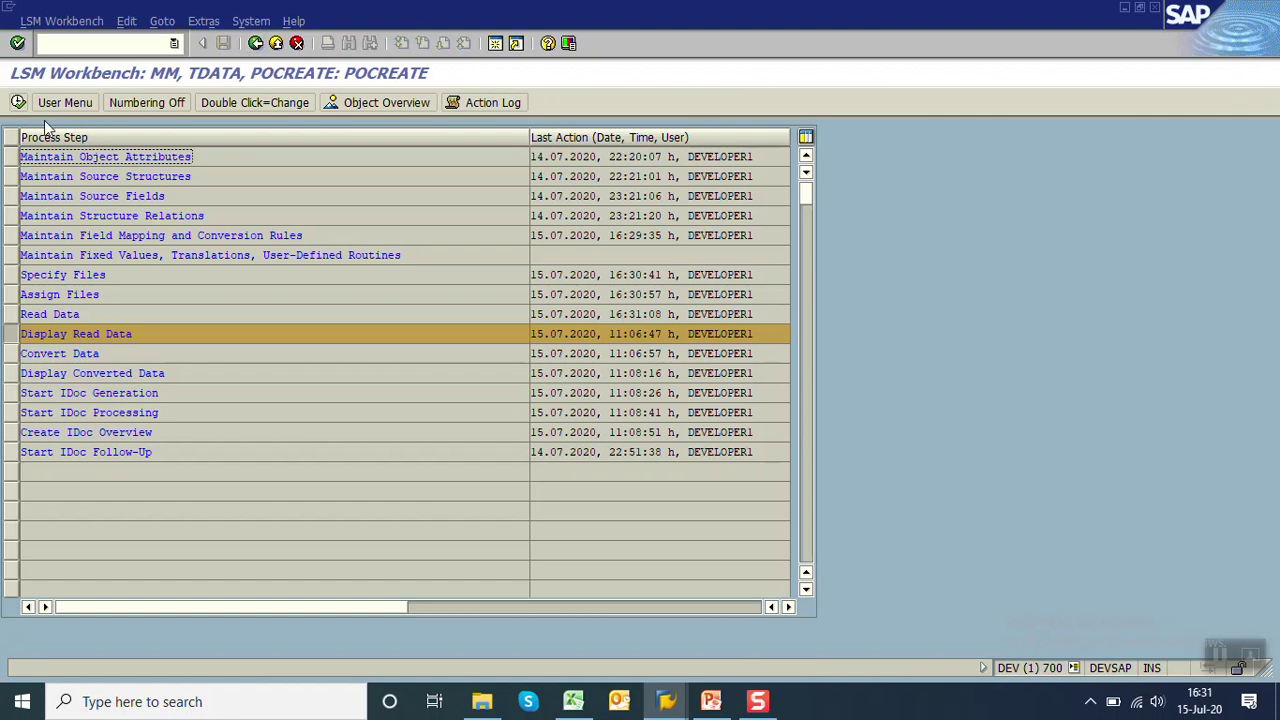
Step: Display the read data in MM_TDATA_POCREATE.lsmw.read up to line 10000 and return to the process steps
left_click(19, 103)
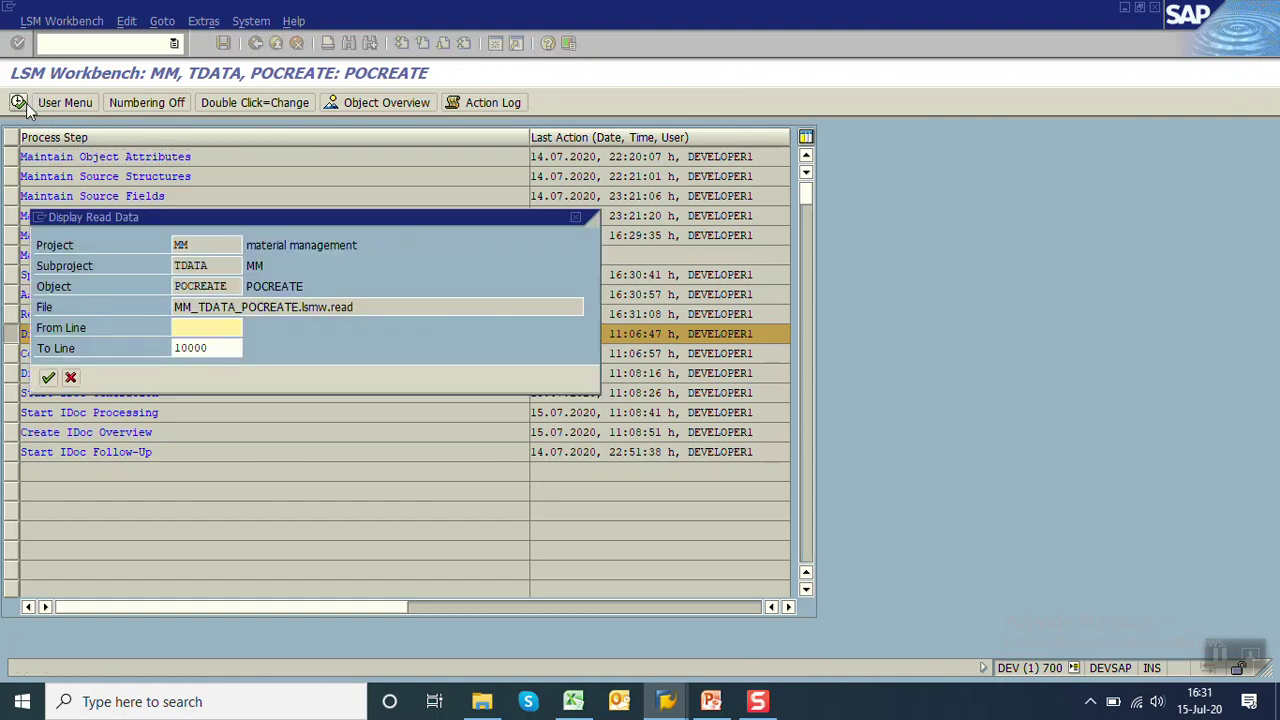
left_click(50, 380)
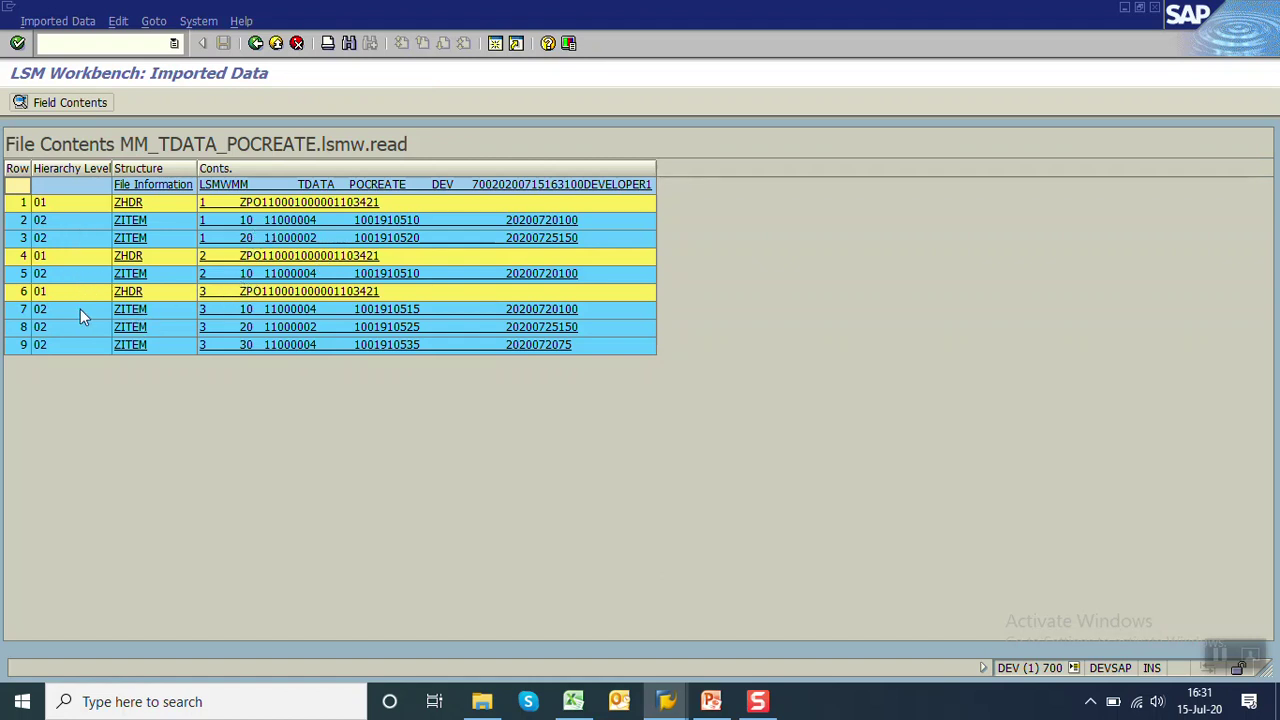
left_click(256, 44)
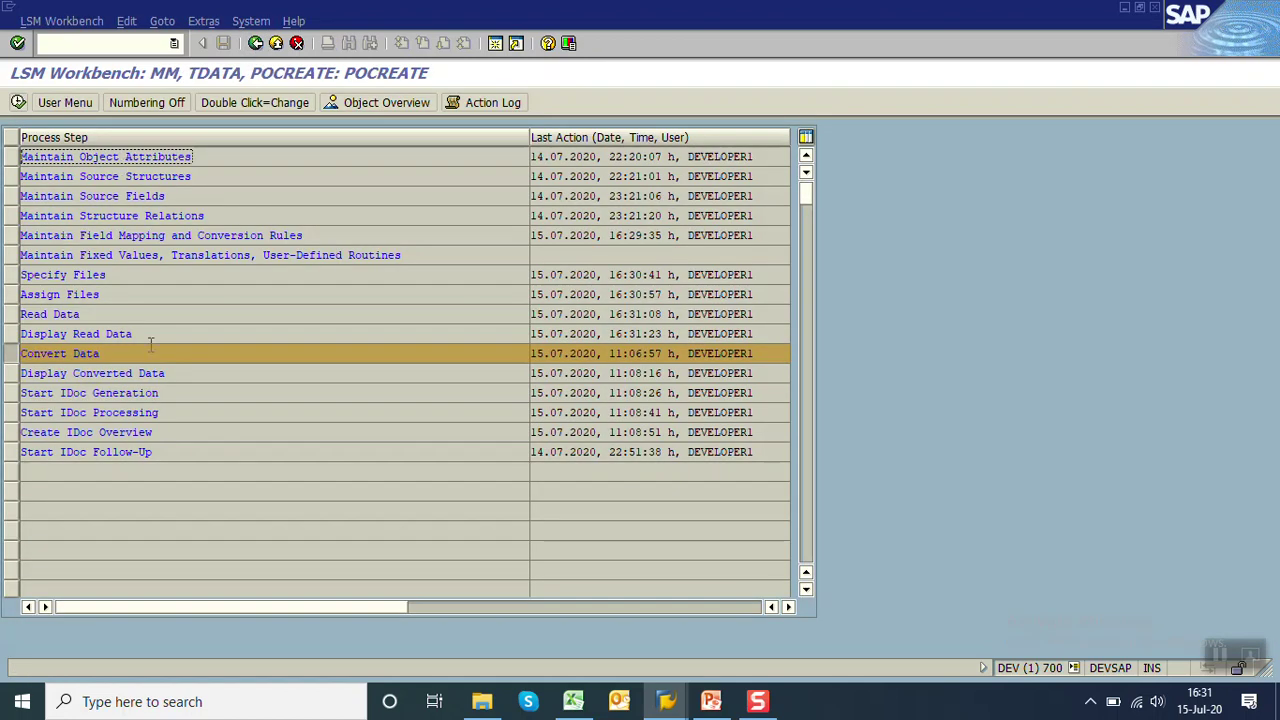
Step: Run Convert Data with the Create File output type and return to the process steps
left_click(149, 352)
left_click(18, 102)
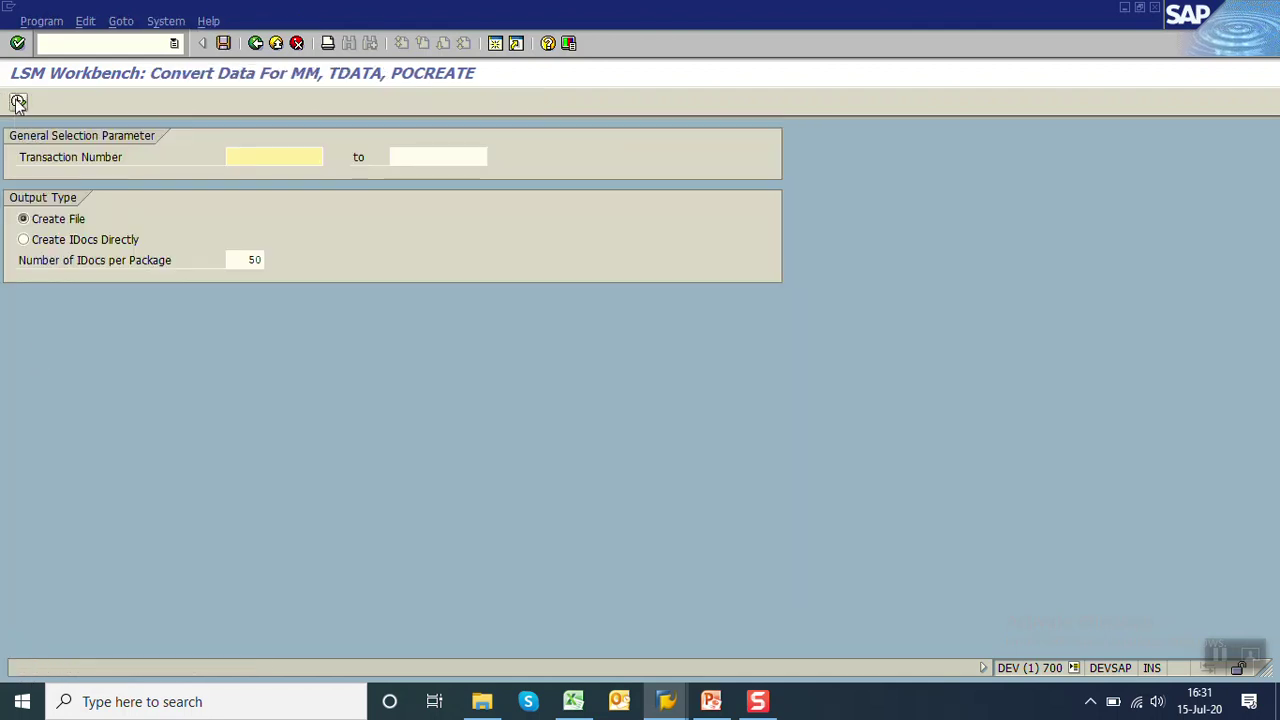
left_click(18, 102)
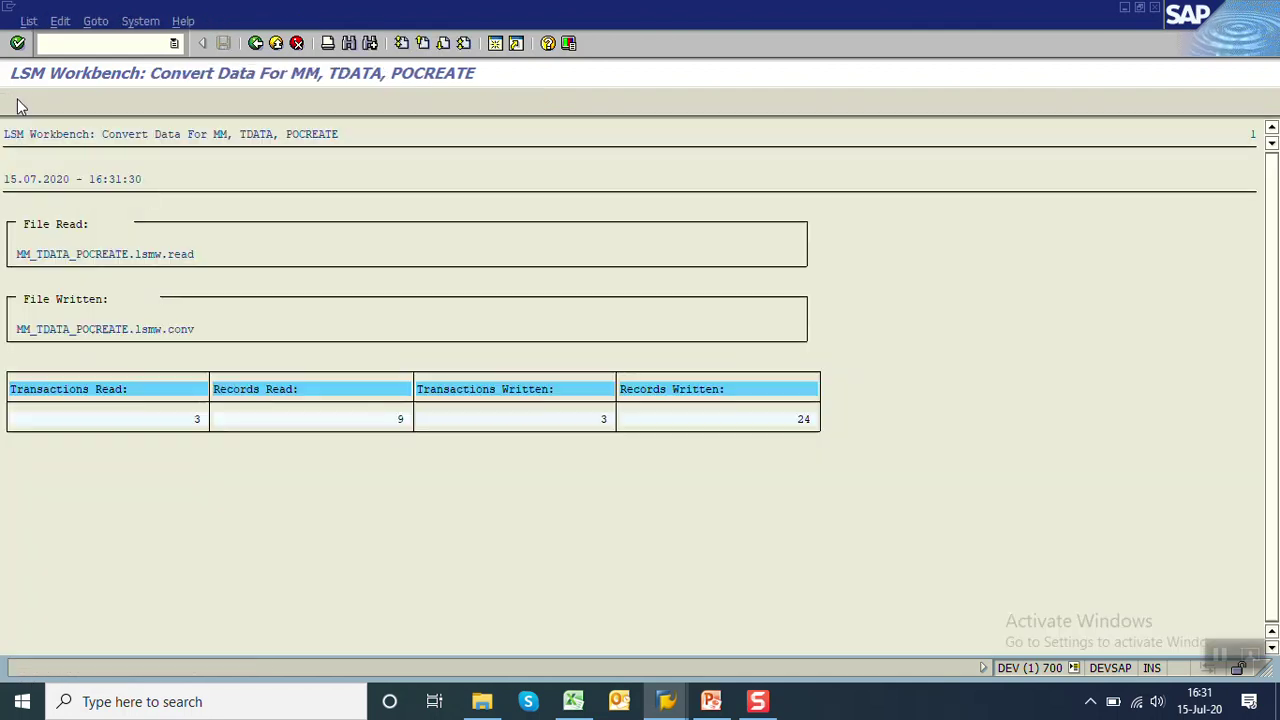
left_click(252, 46)
left_click(252, 46)
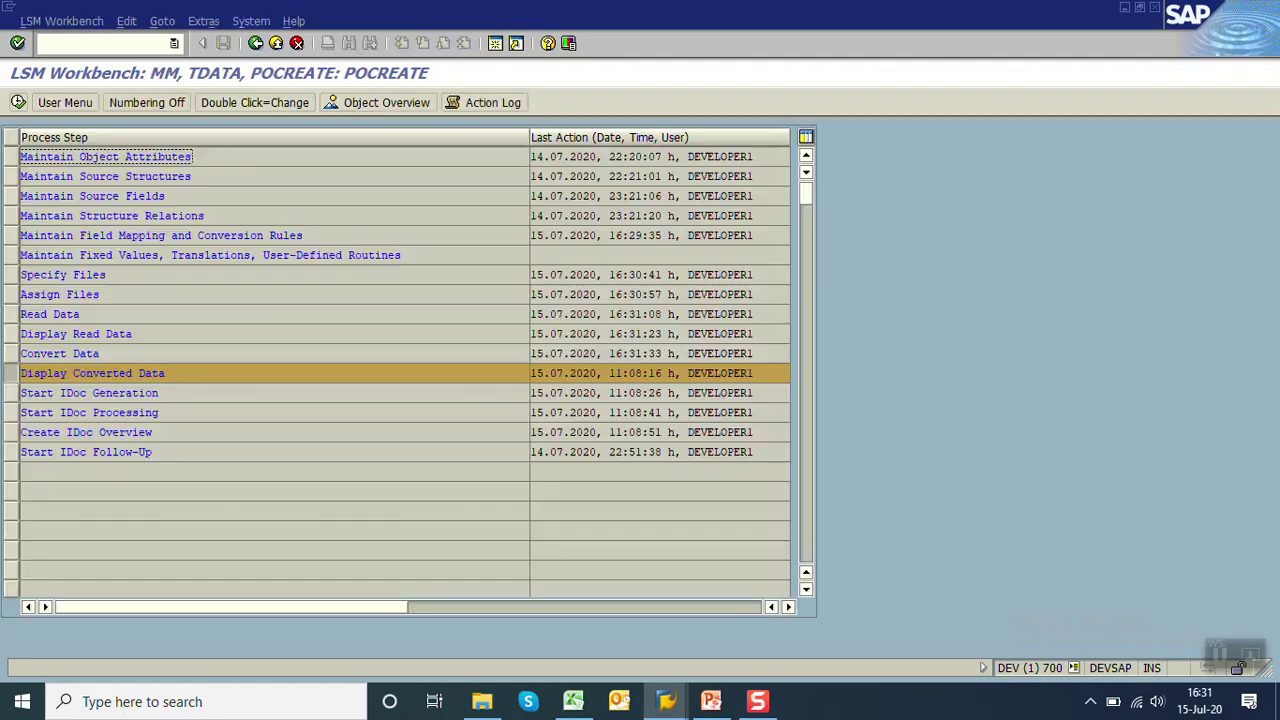
Step: Display the converted data and inspect the vendor field in the first purchase order's header segment E1BPEKKOC
left_click(18, 102)
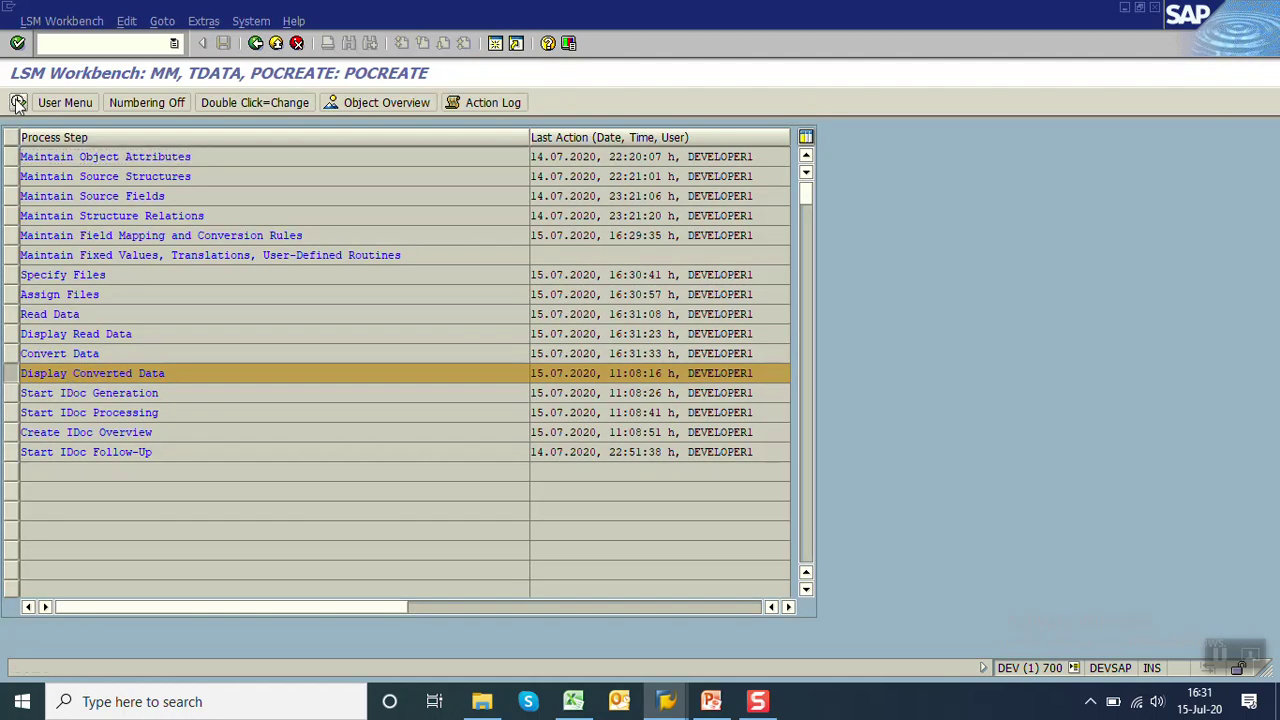
key("Return")
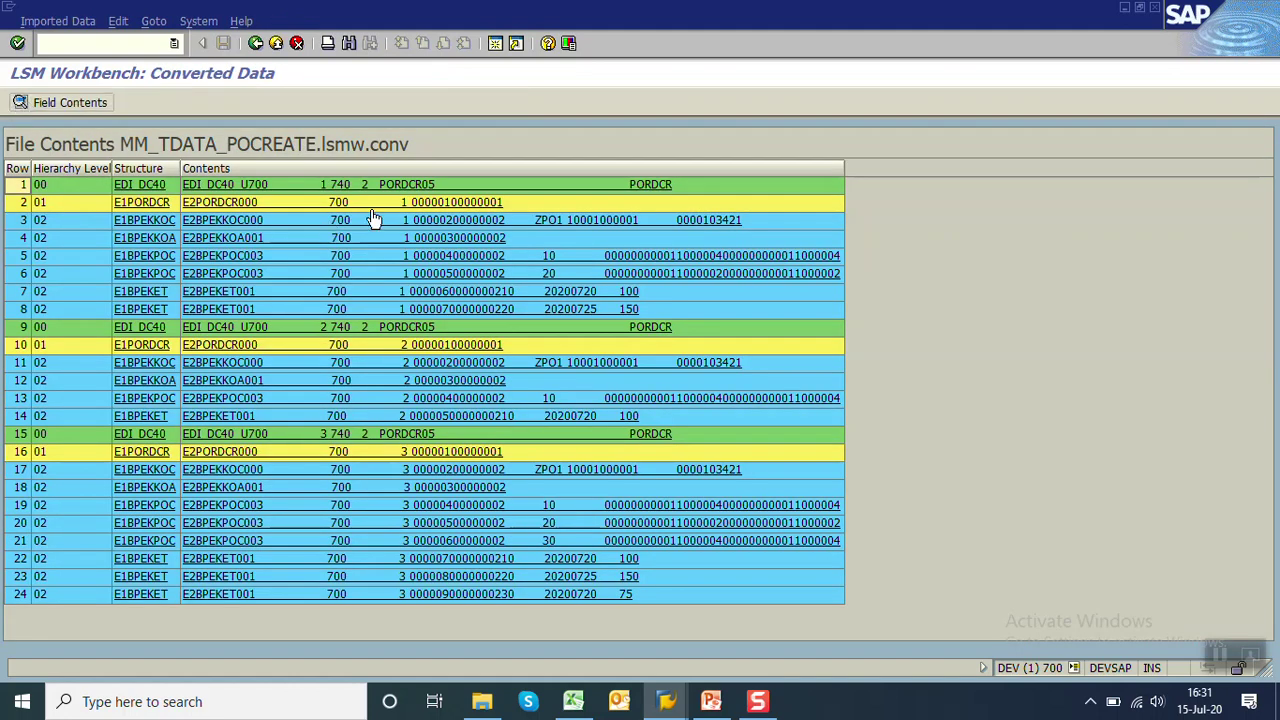
double_click(456, 220)
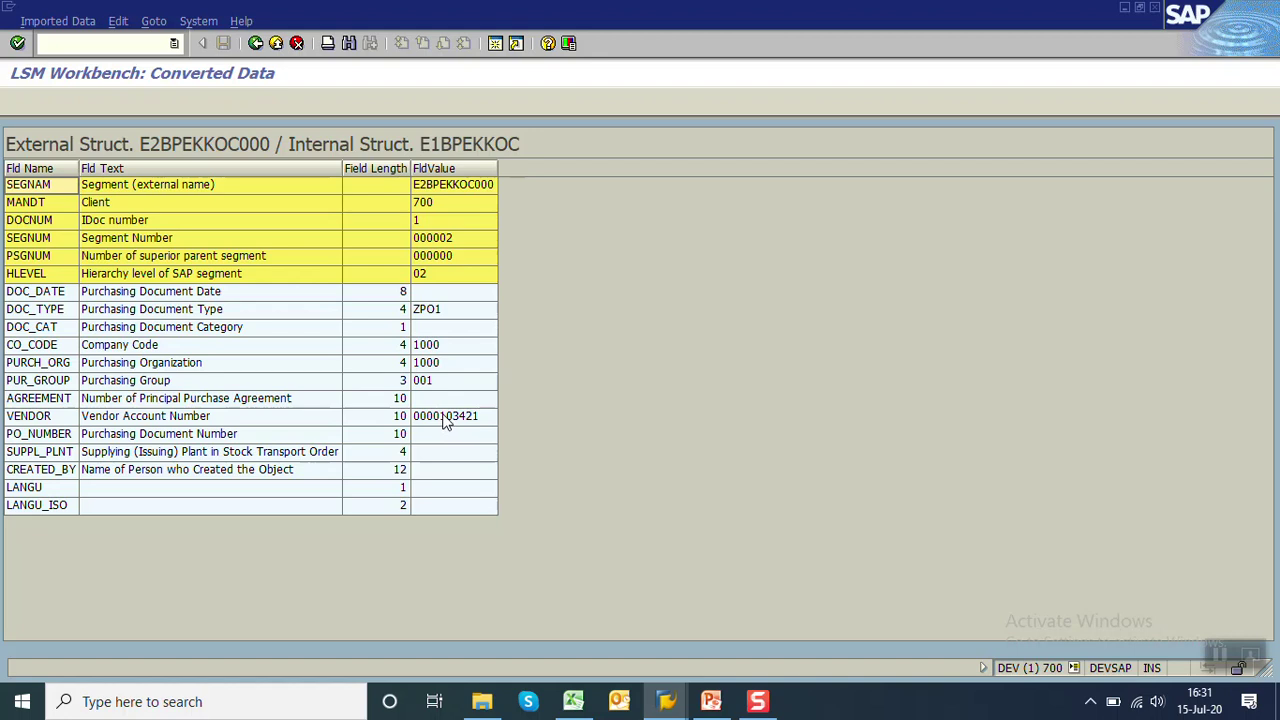
left_click(446, 420)
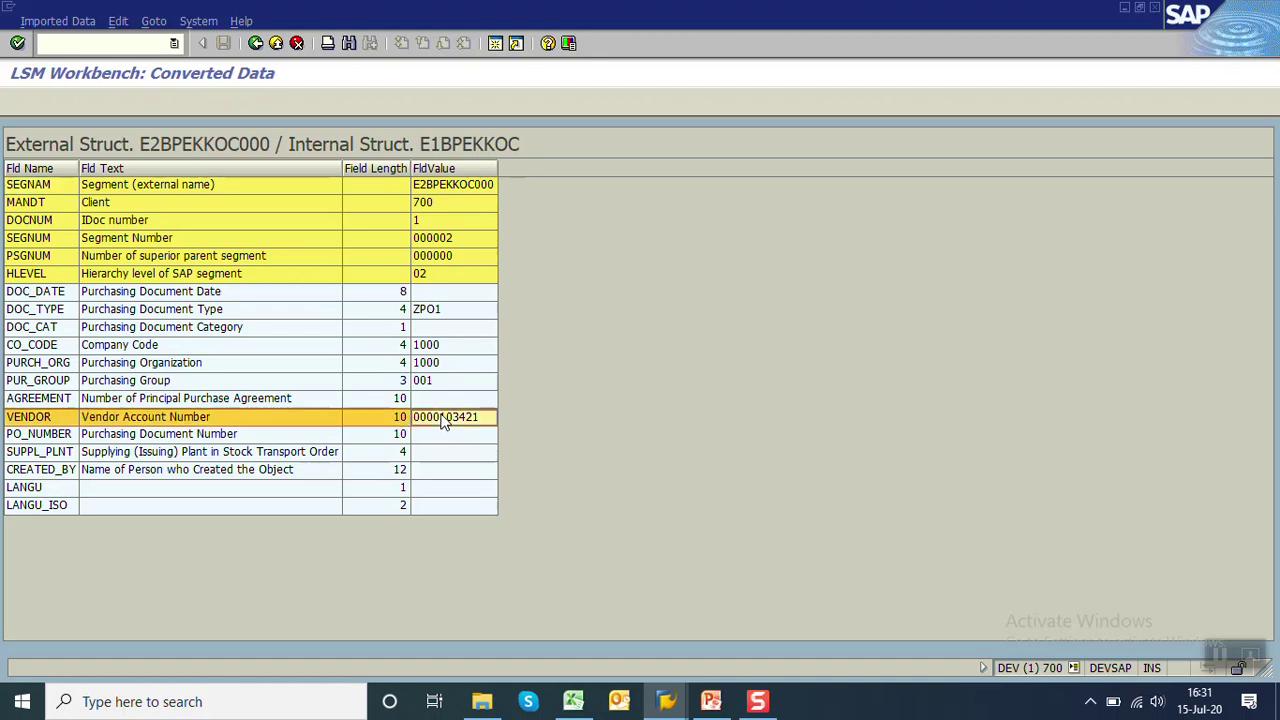
left_click(256, 44)
Step: Inspect the material number in the first item segment E1BPEKPOC and return to the process steps
left_click(580, 263)
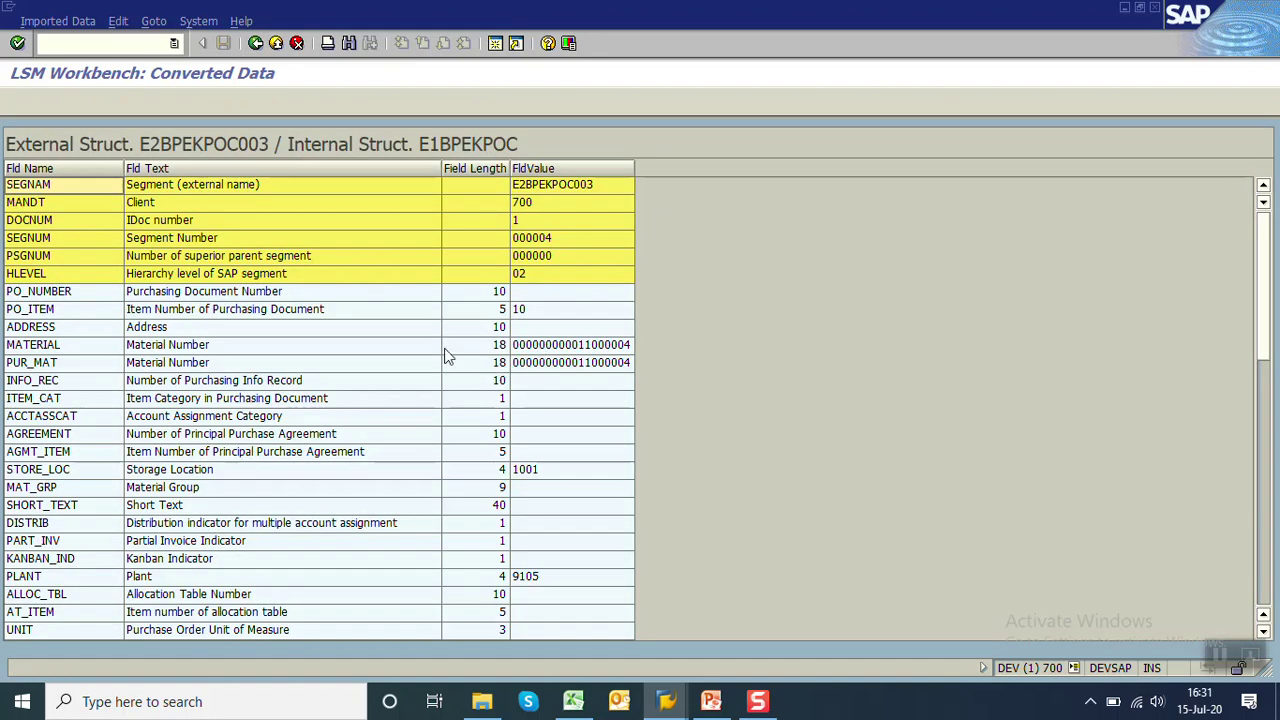
left_click(515, 352)
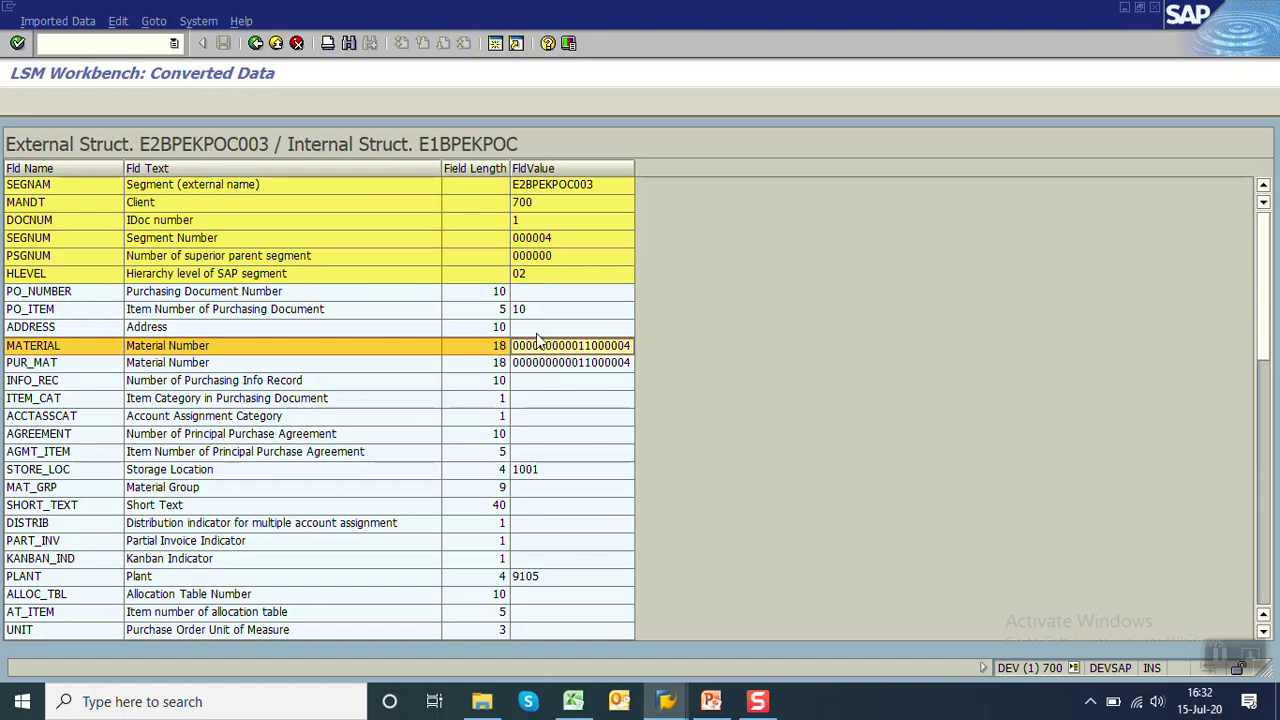
left_click(255, 43)
left_click(255, 43)
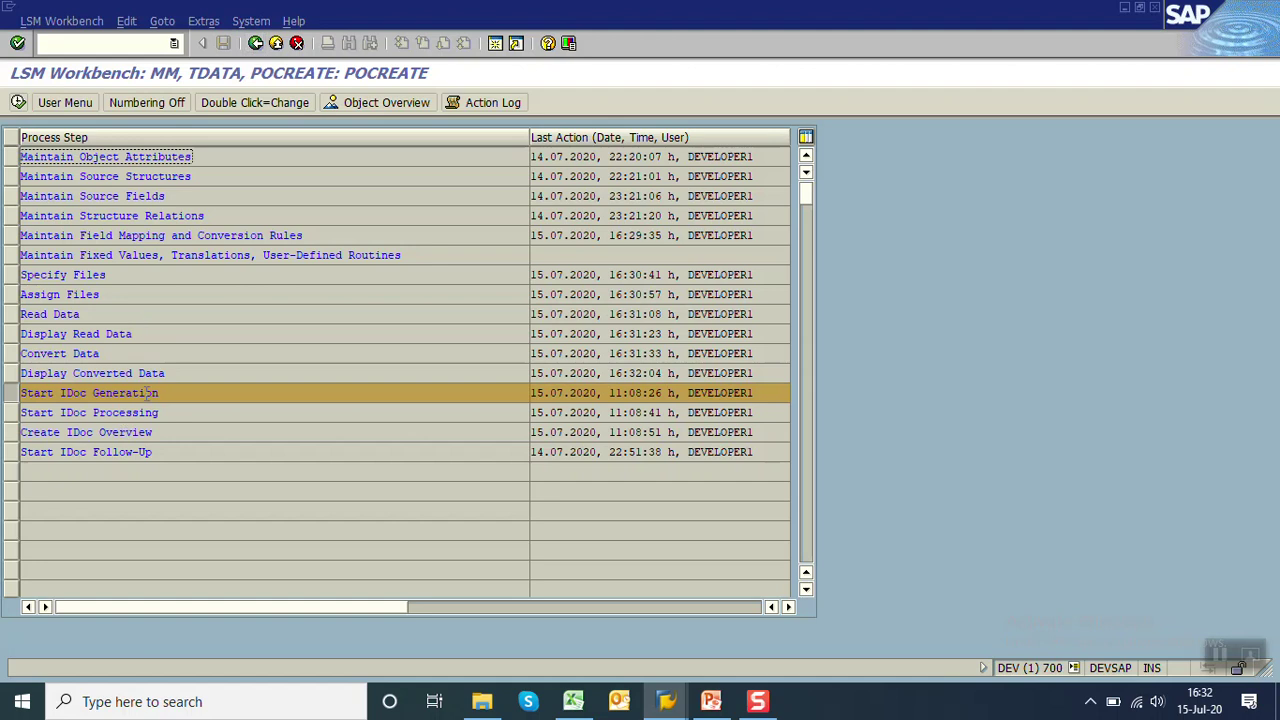
Step: Generate IDocs from the converted file MM_TDATA_POCREATE.lsmw.conv and start IDoc processing
left_click(18, 102)
left_click(18, 103)
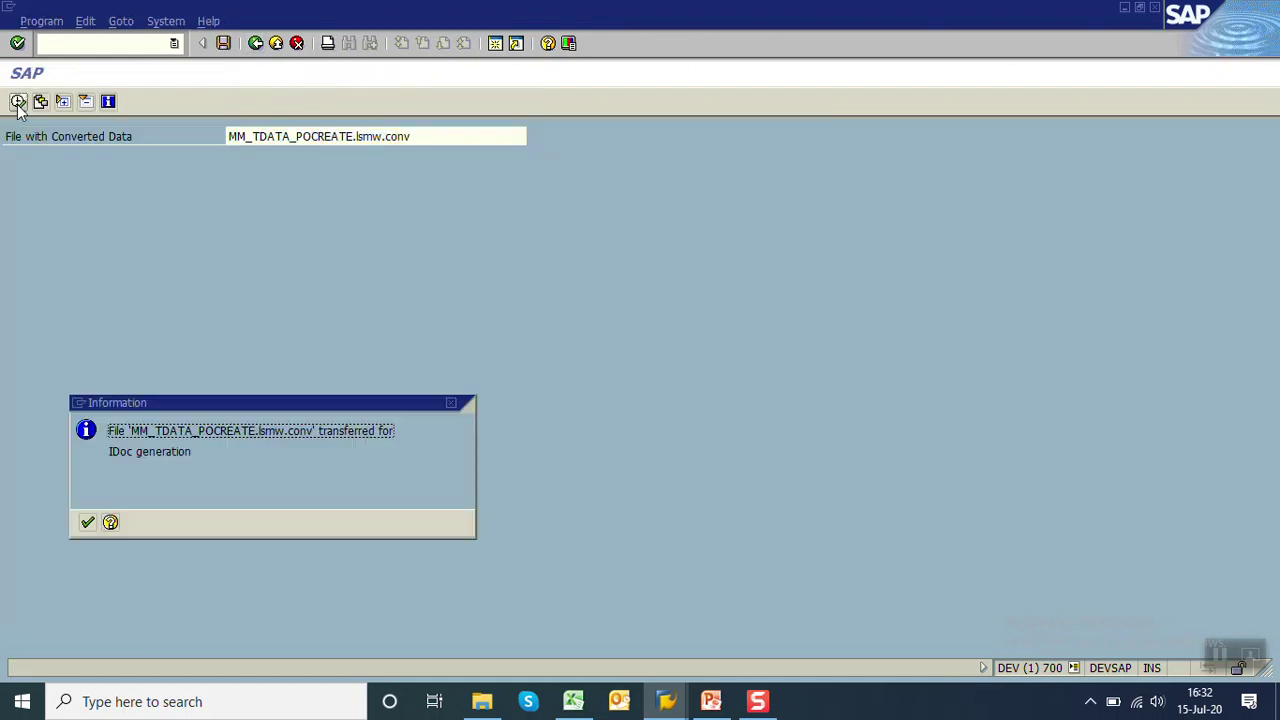
left_click(87, 522)
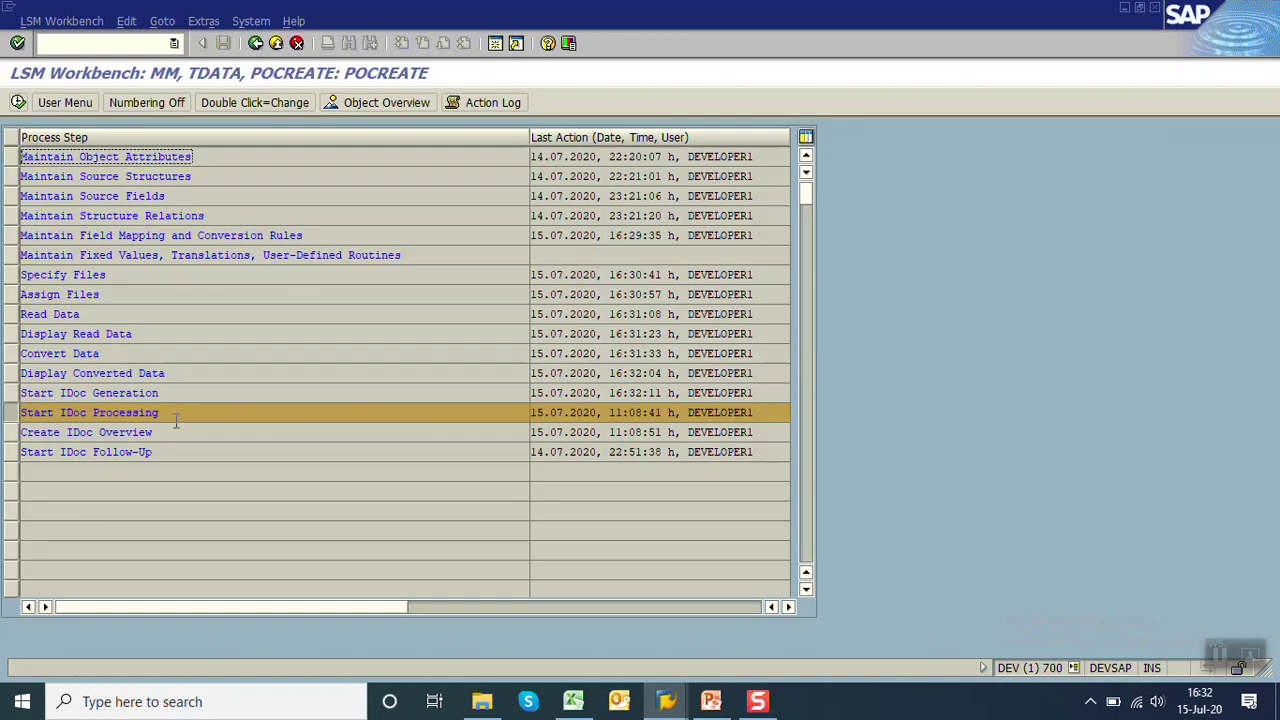
left_click(18, 102)
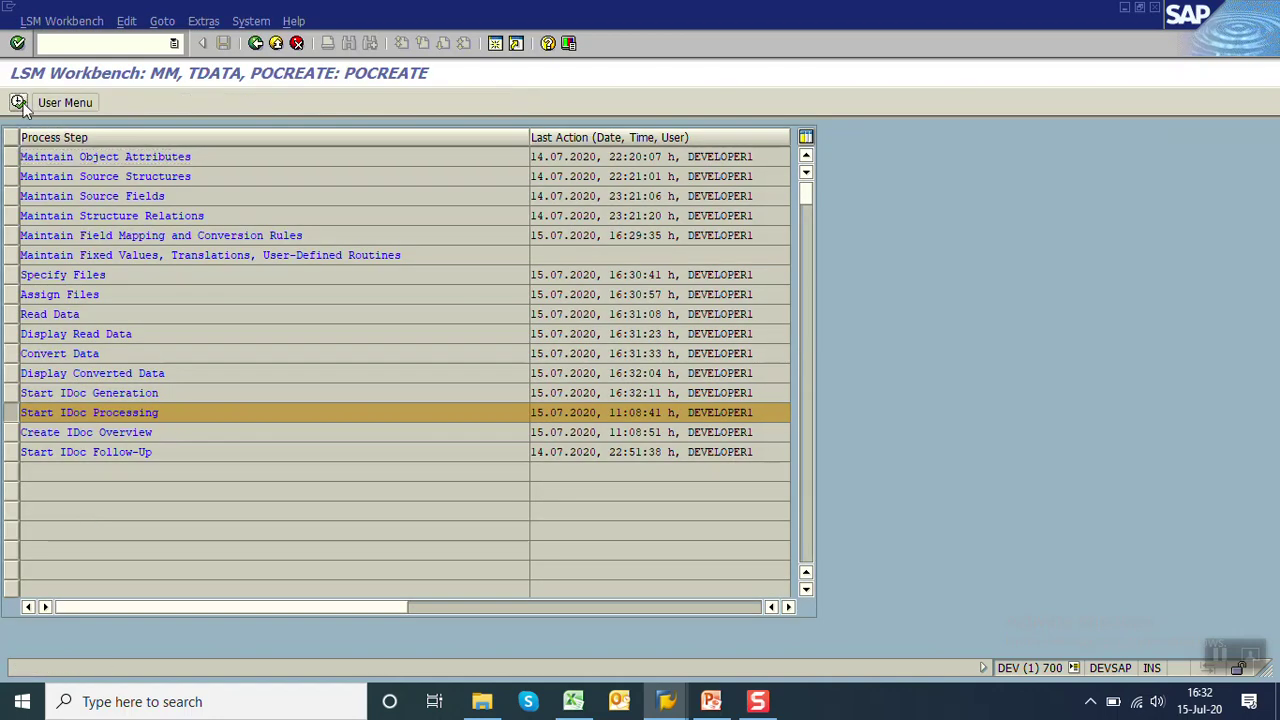
left_click(18, 101)
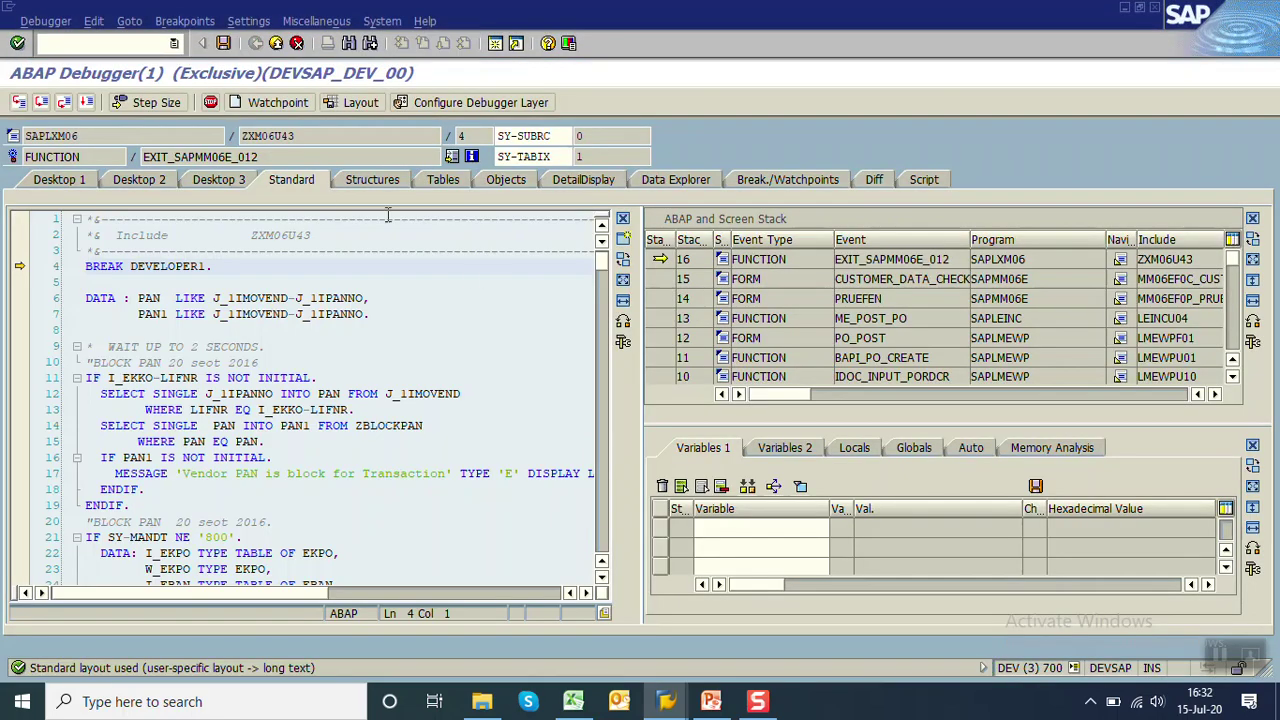
Step: Switch the debugger to Desktop 3 and add the variable SY-UNAME to the watched variables
left_click(243, 187)
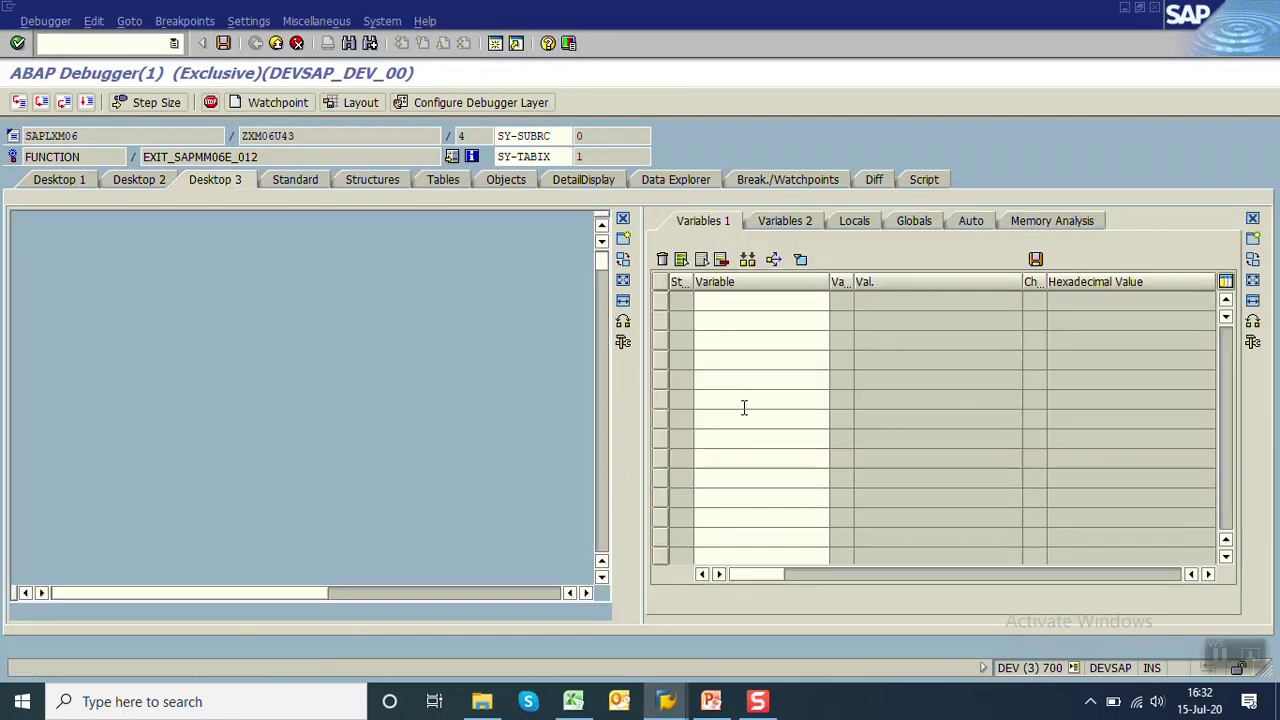
left_click(732, 300)
type("sy-uname")
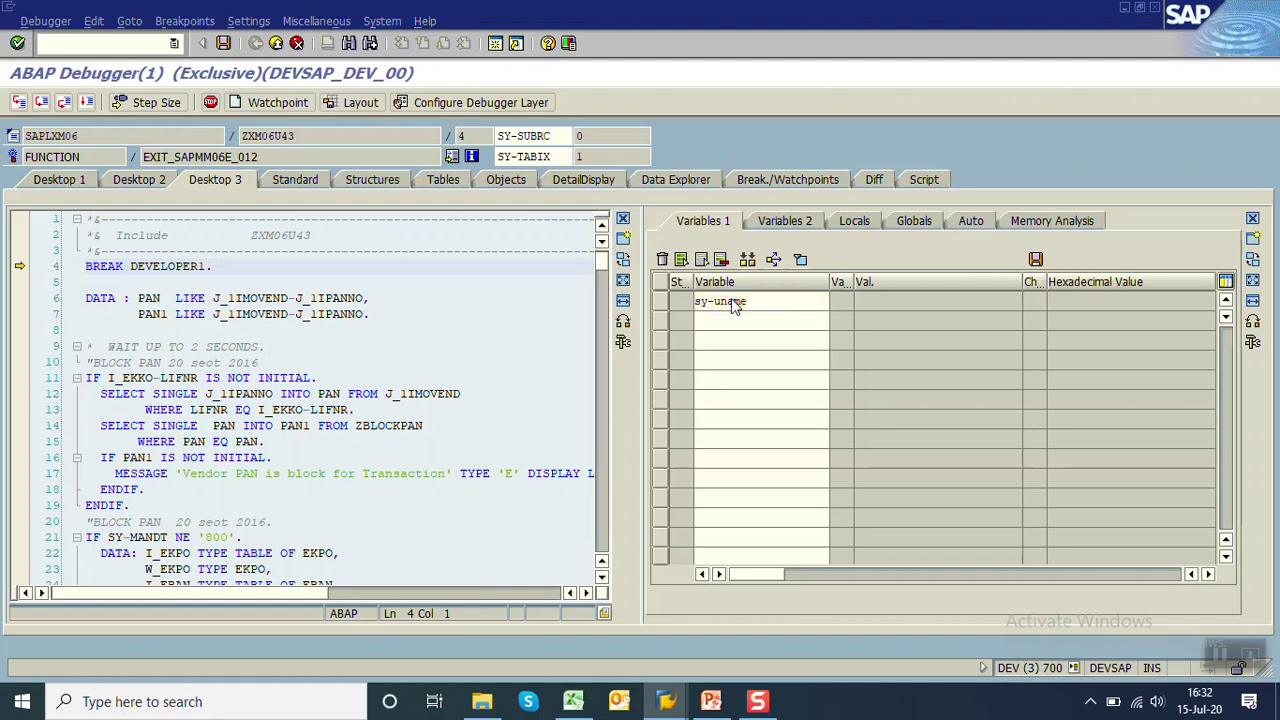
key("Return")
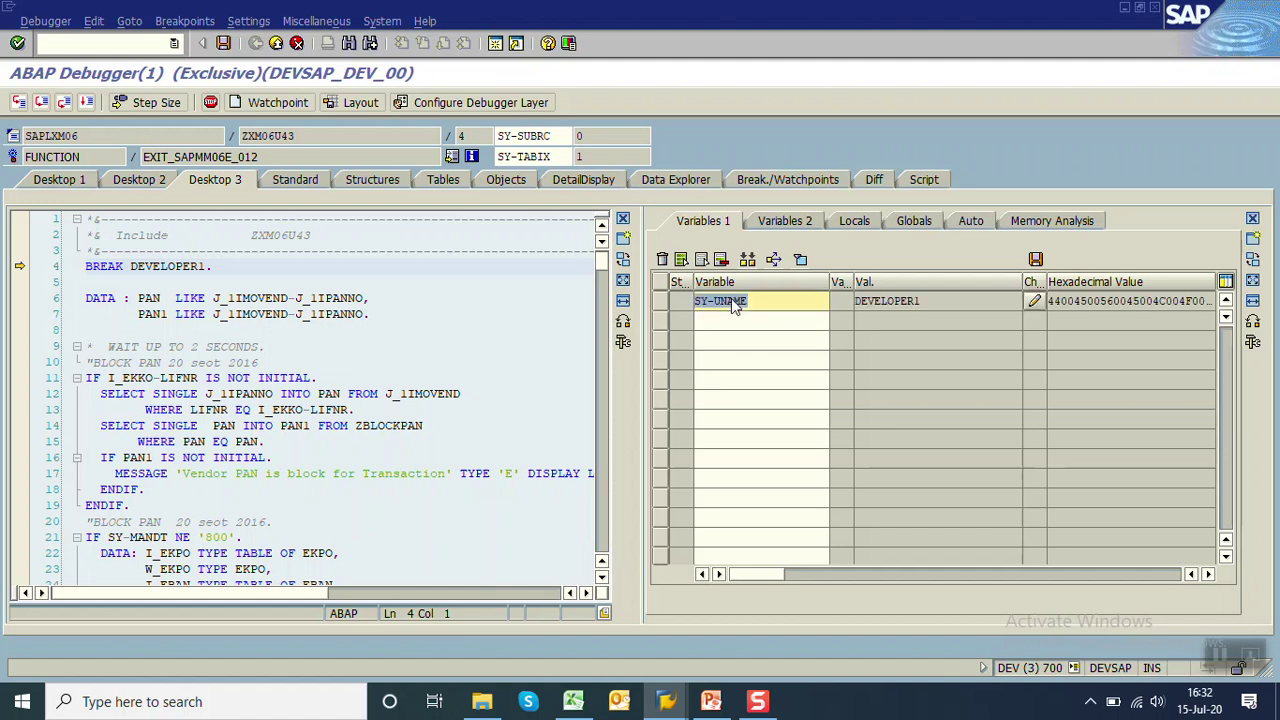
Step: Edit the value of SY-UNAME at the line 4 breakpoint of include ZXM06U43 and resume execution
left_click(1035, 301)
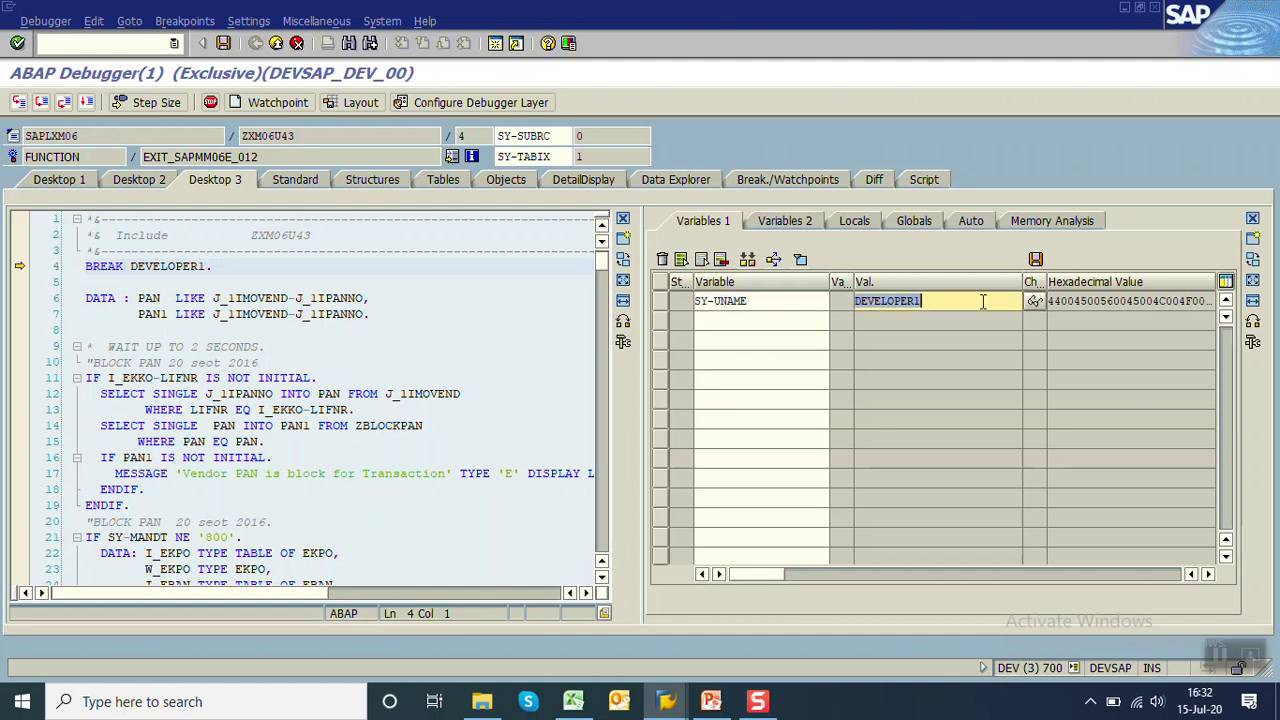
left_click(983, 301)
key("Return")
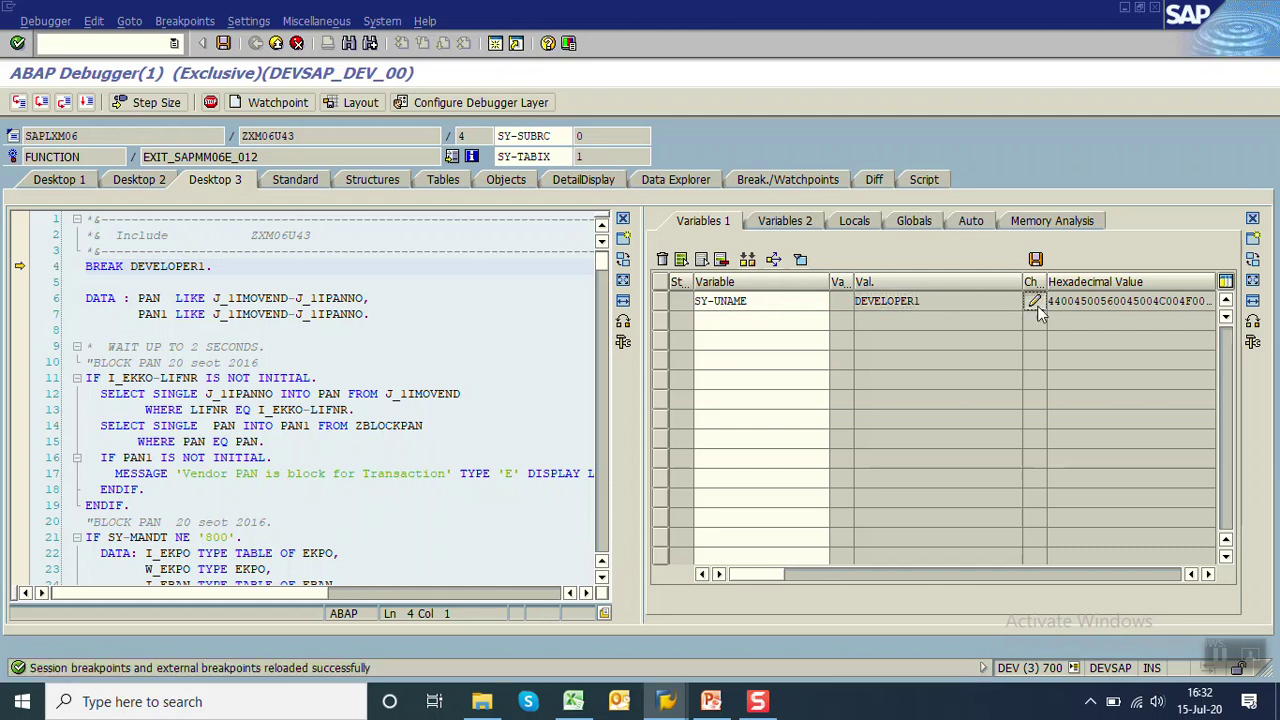
left_click(1035, 301)
left_click(997, 301)
key("Return")
key("F8")
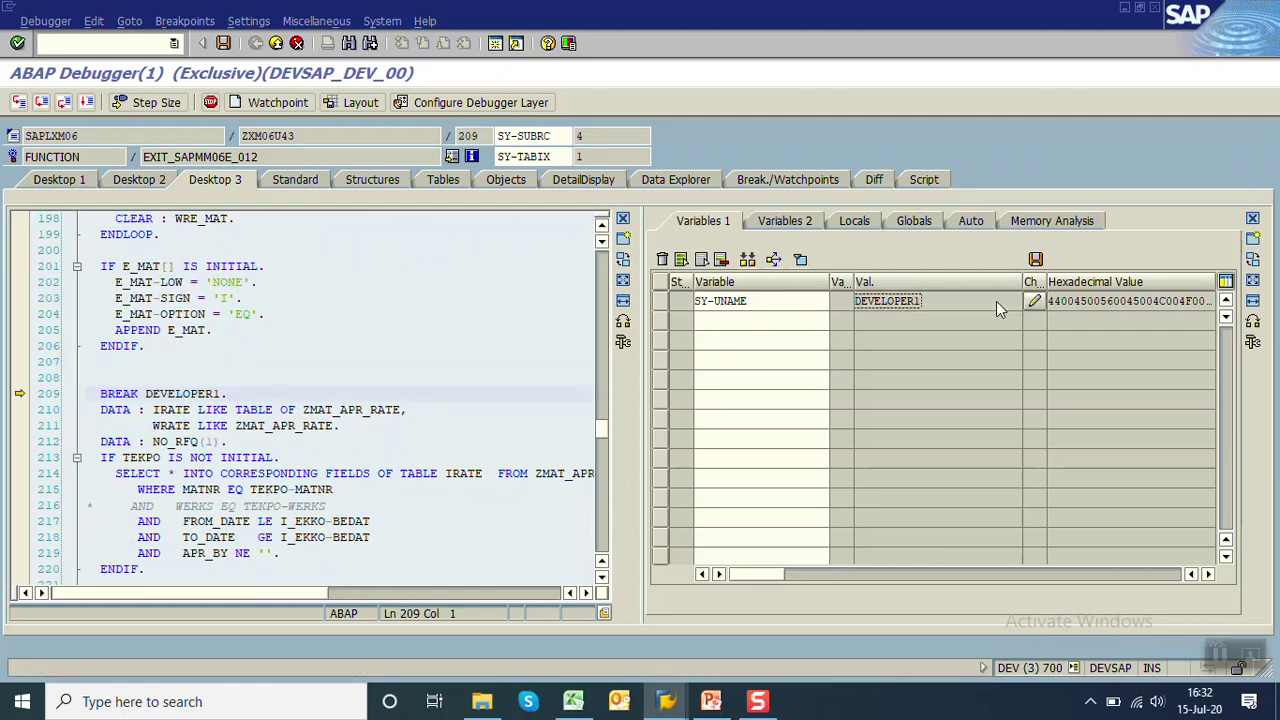
Step: Remove the trailing 1 from the SY-UNAME value at the line 209 breakpoint
left_click(1035, 301)
left_click(987, 305)
key("BackSpace")
key("Return")
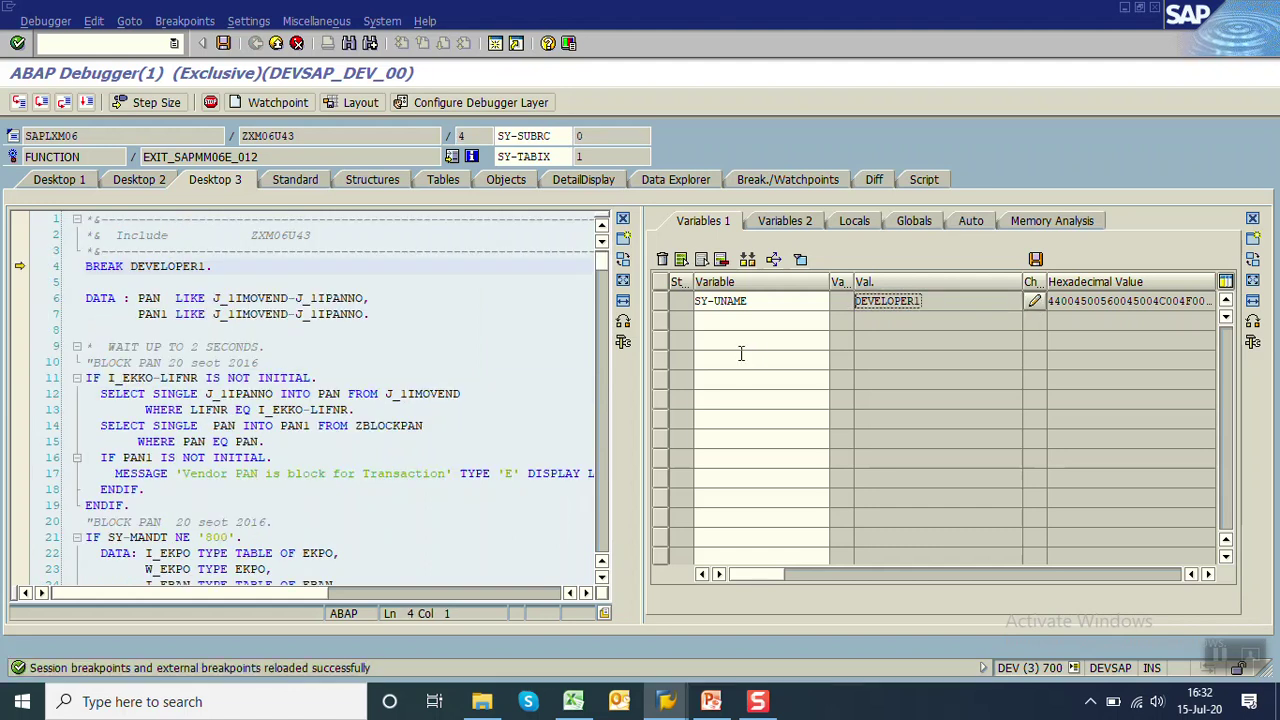
Step: Continue execution into the CUSTOMER_DATA_CHECK form and set SY-UNAME to DEVELOPER
key("F8")
key("F8")
key("F8")
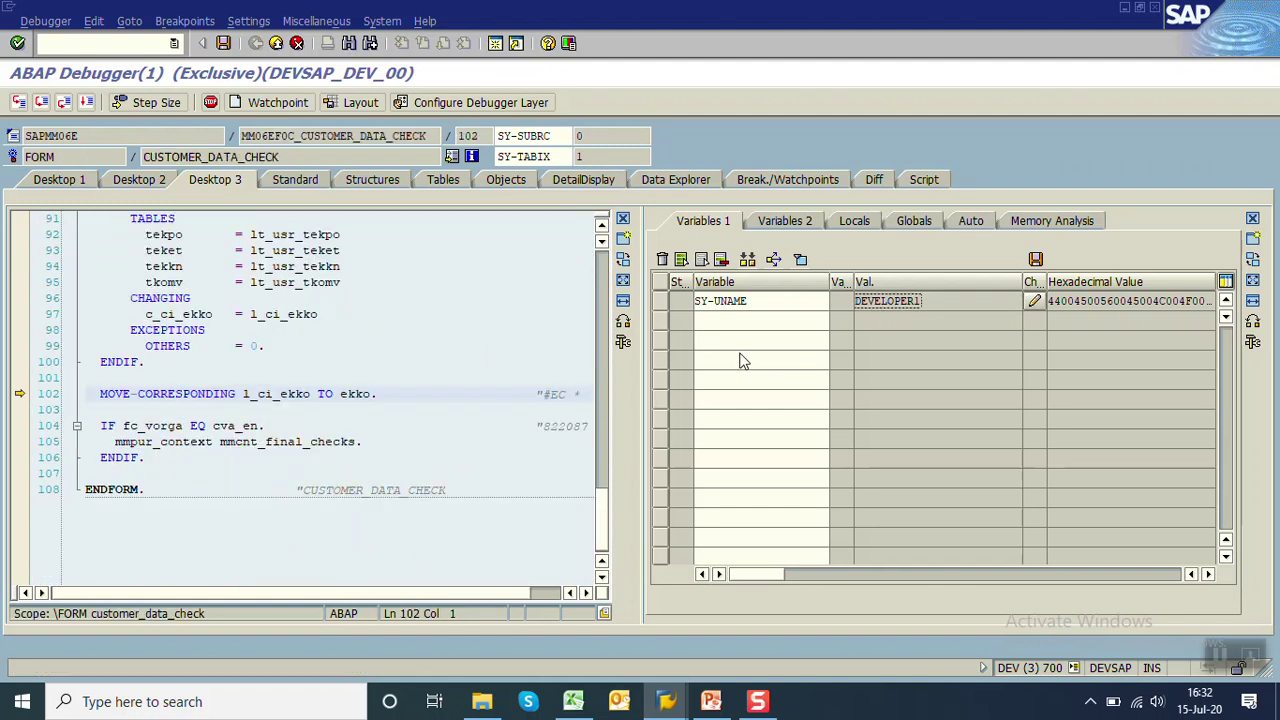
left_click(1035, 301)
key("BackSpace")
key("Return")
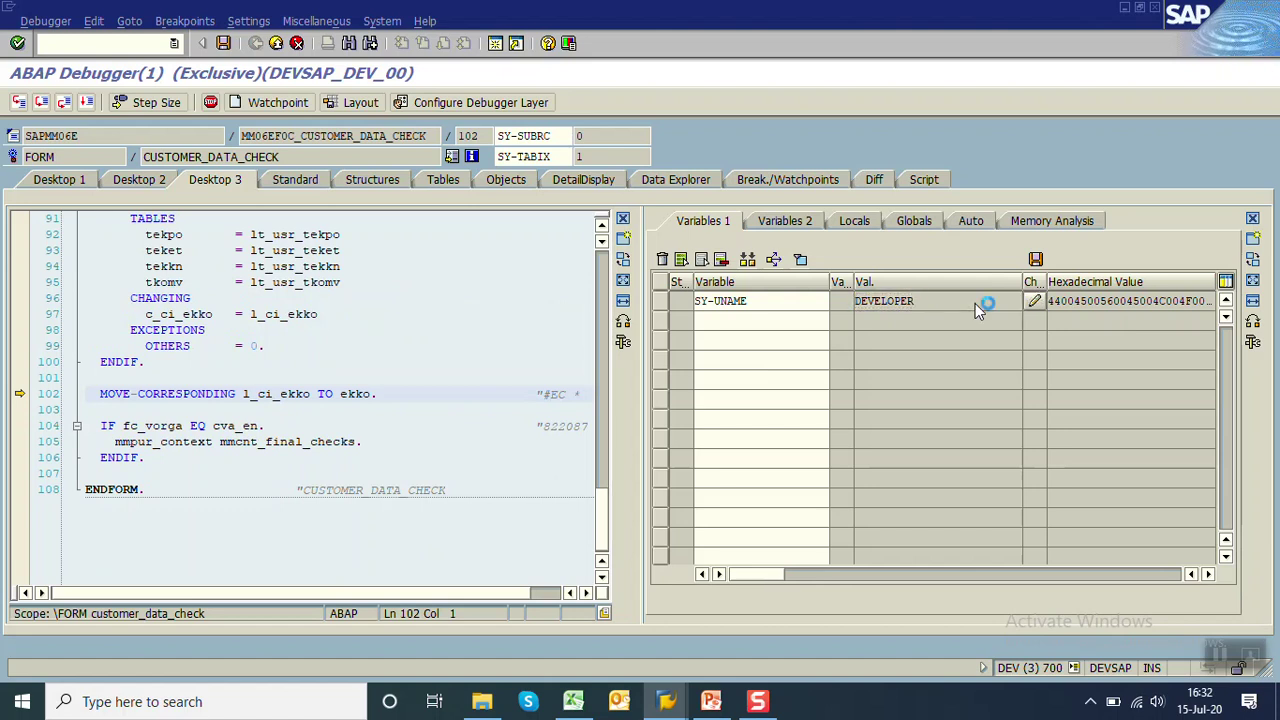
Step: Resume execution to finish processing the IDocs, widen the Status column and review the rows for IDocs 2159 to 2161
key("F8")
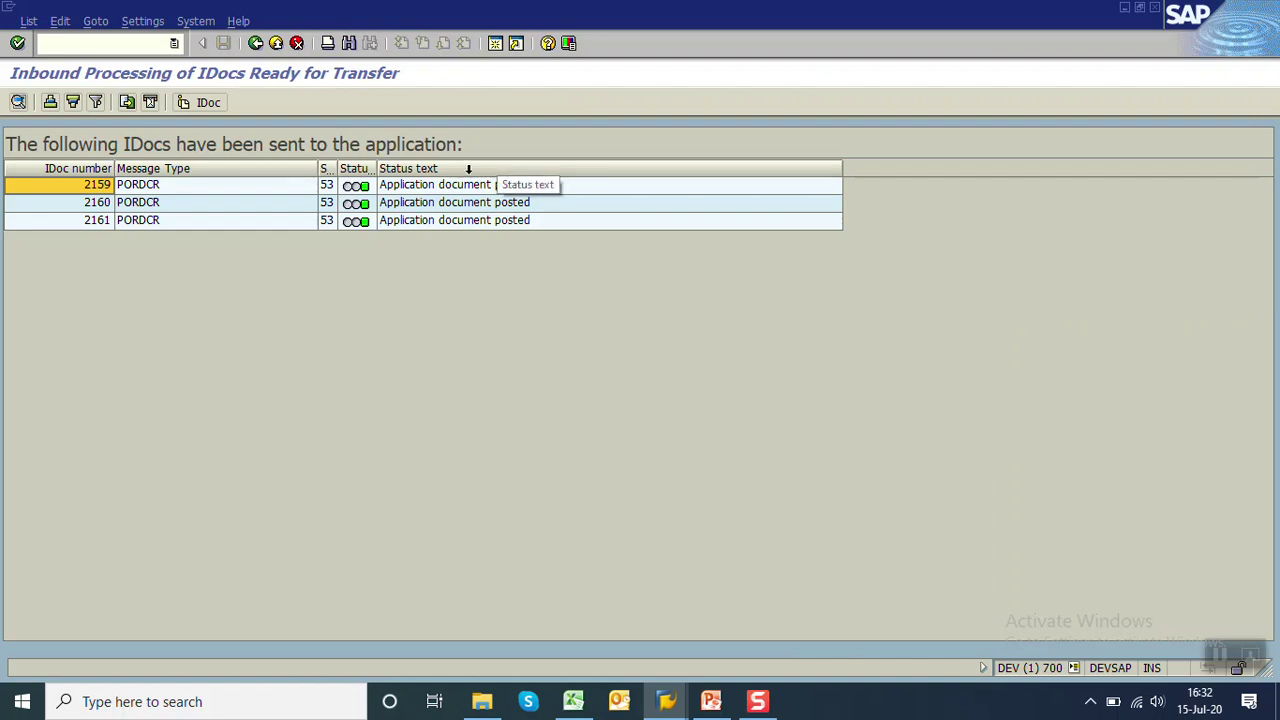
double_click(337, 167)
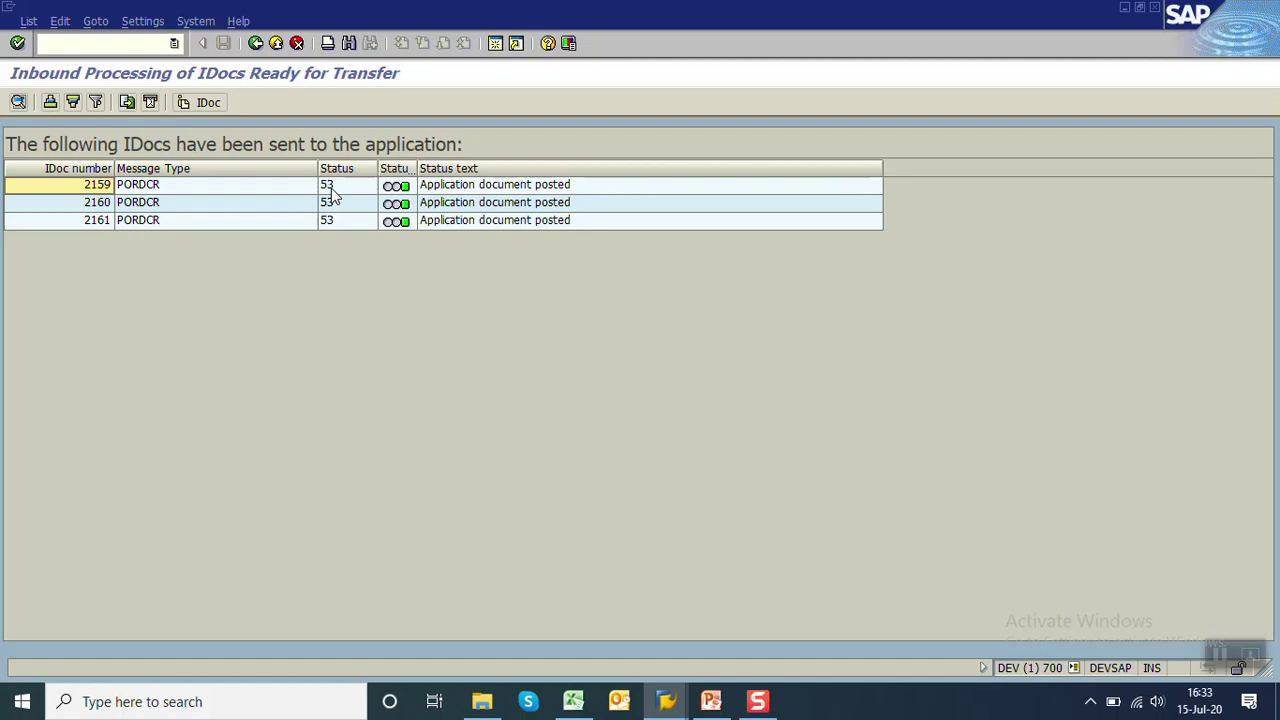
left_click(87, 206)
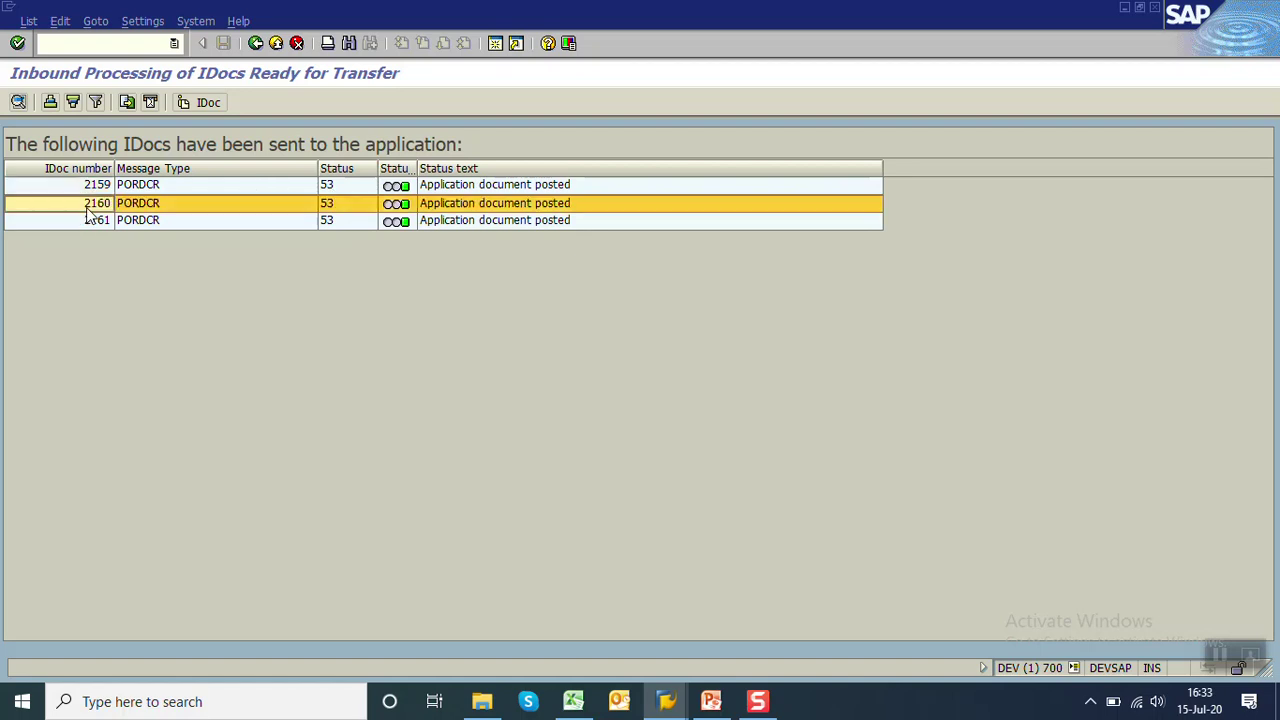
left_click(100, 228)
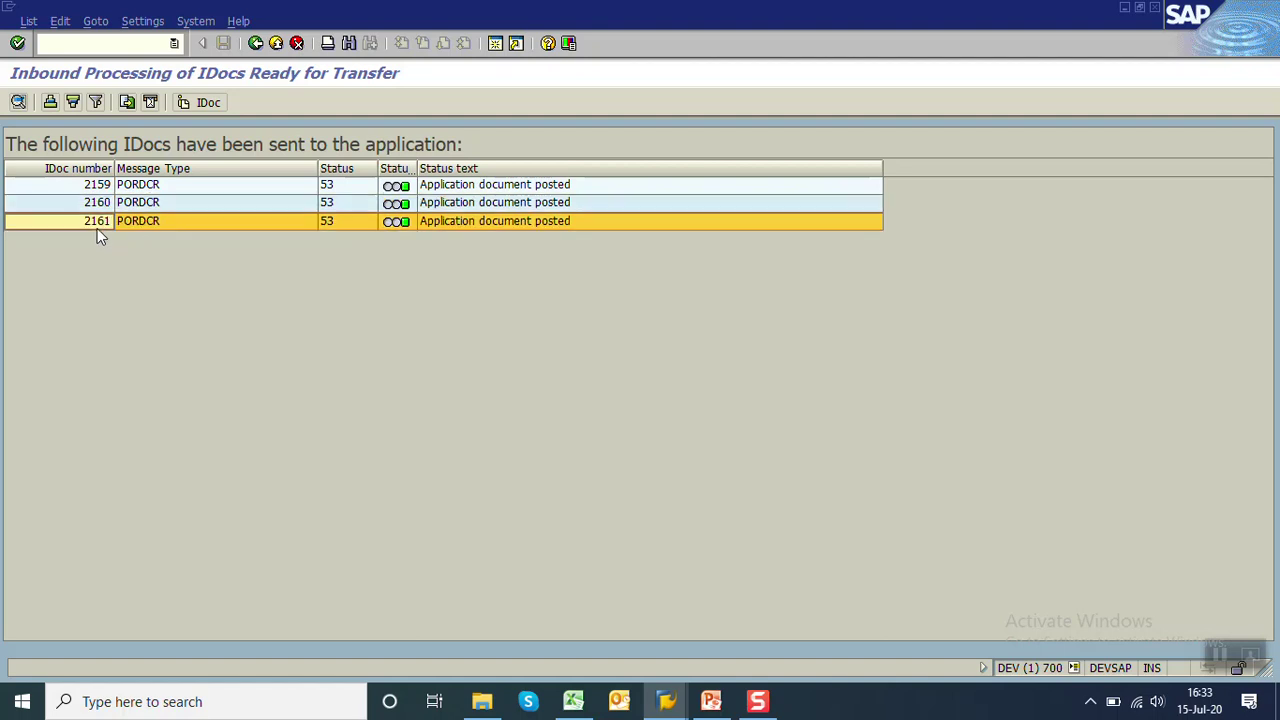
Step: Return to the LSMW process steps and run Create IDoc Overview with the prefilled selection for message PORDCR and partner LSMW1
left_click(256, 44)
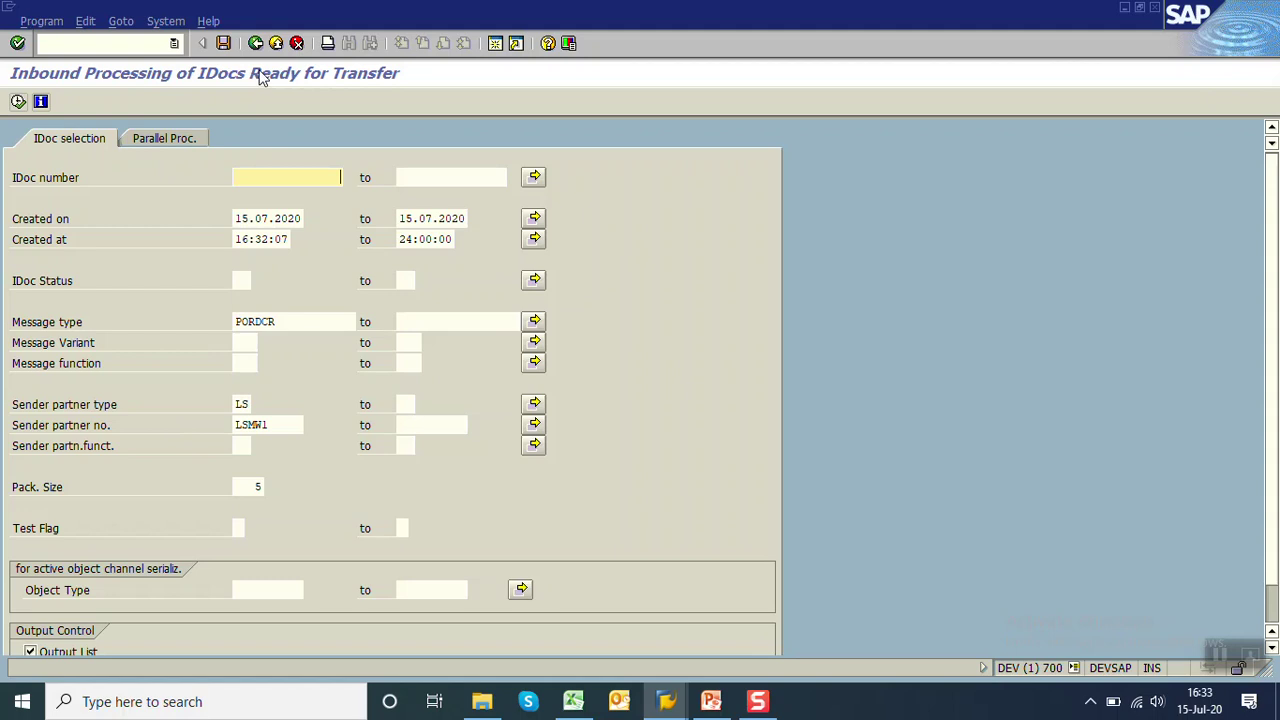
left_click(256, 44)
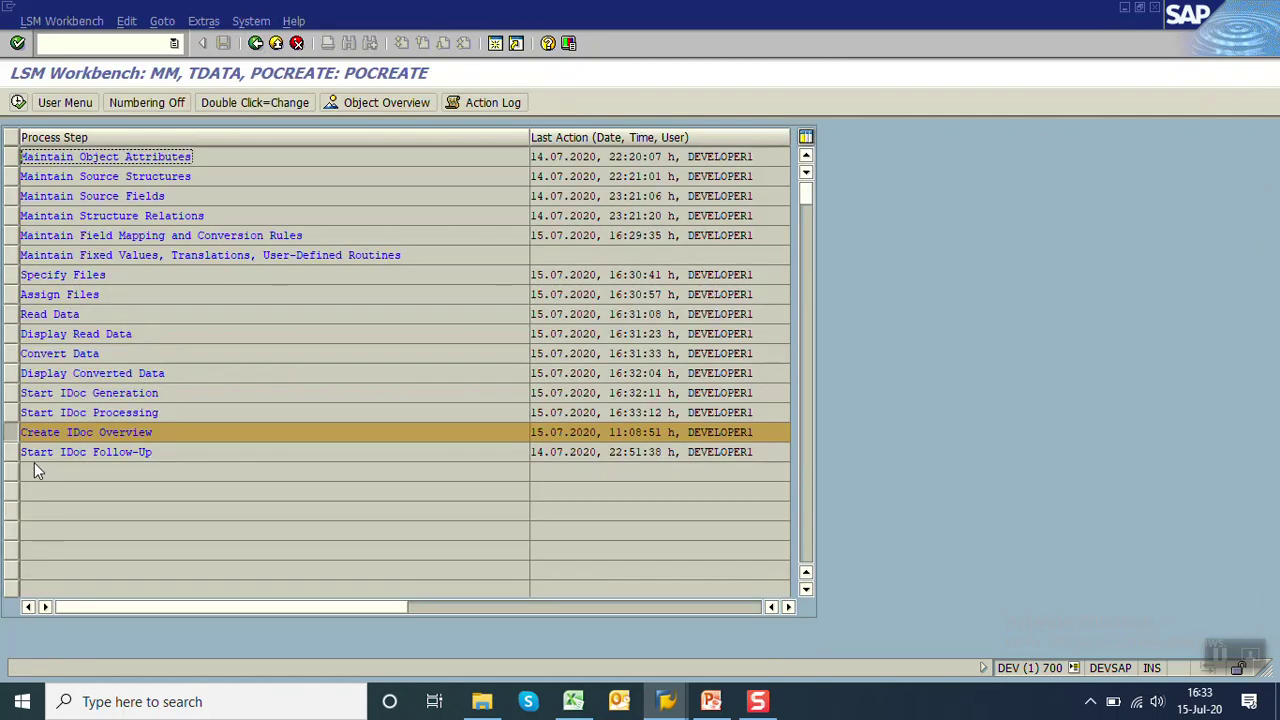
left_click(19, 103)
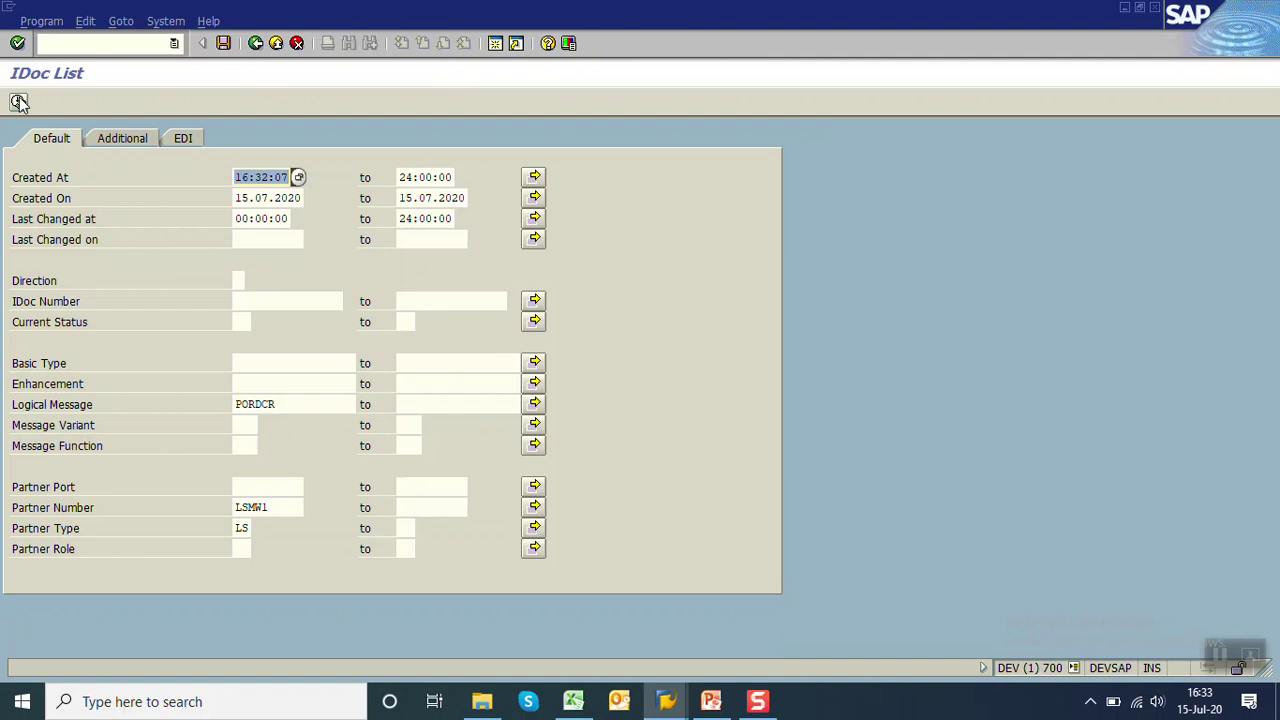
left_click(19, 102)
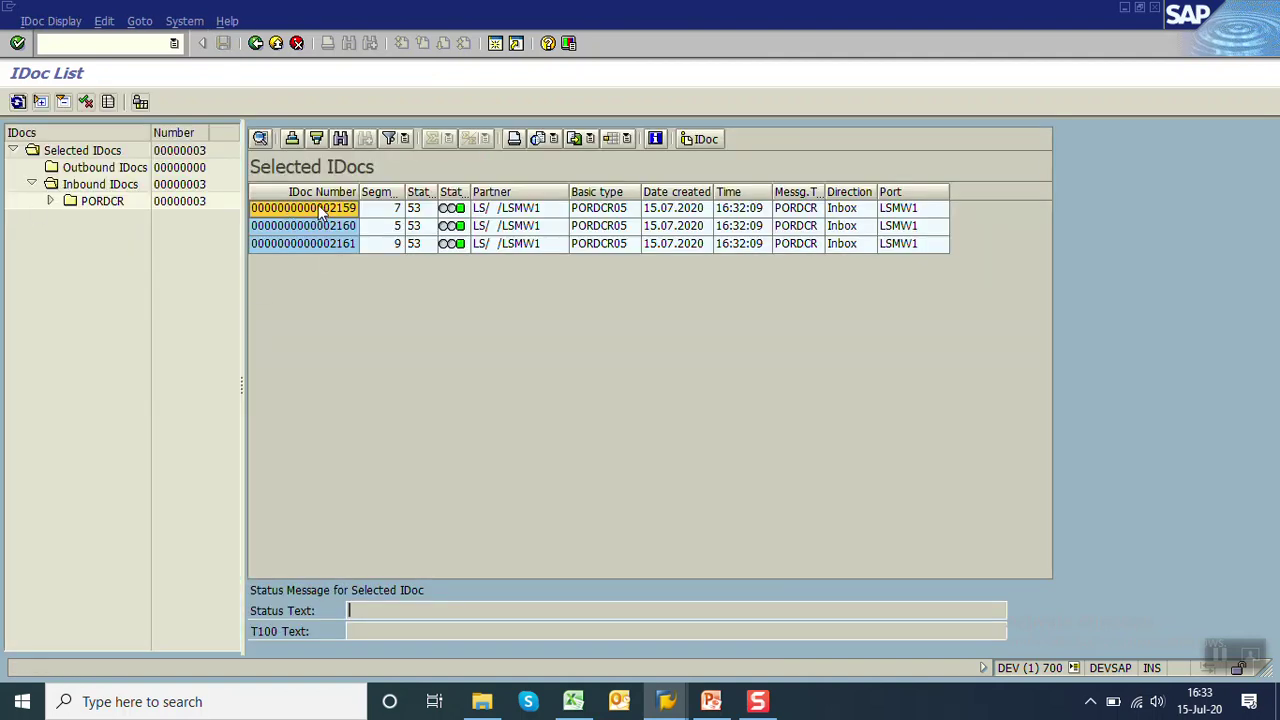
Step: Display IDoc 2159 and expand its status record 53 to read the posting message
double_click(322, 208)
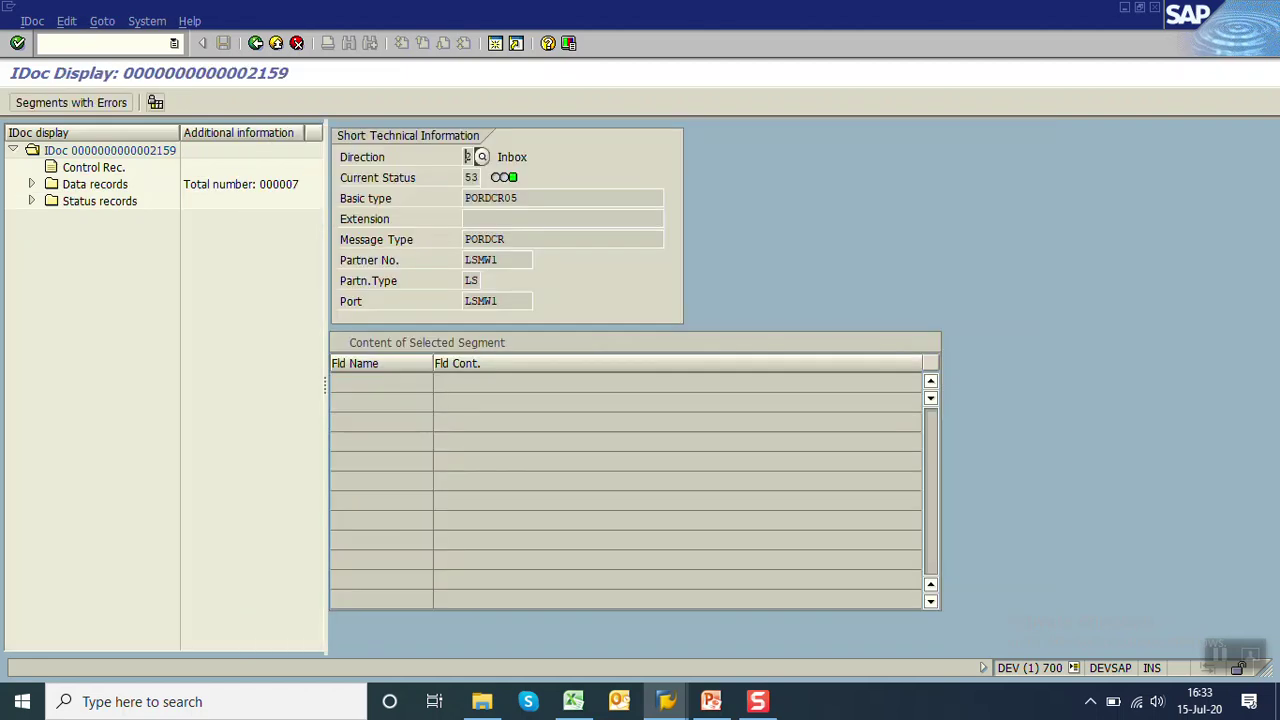
left_click(31, 201)
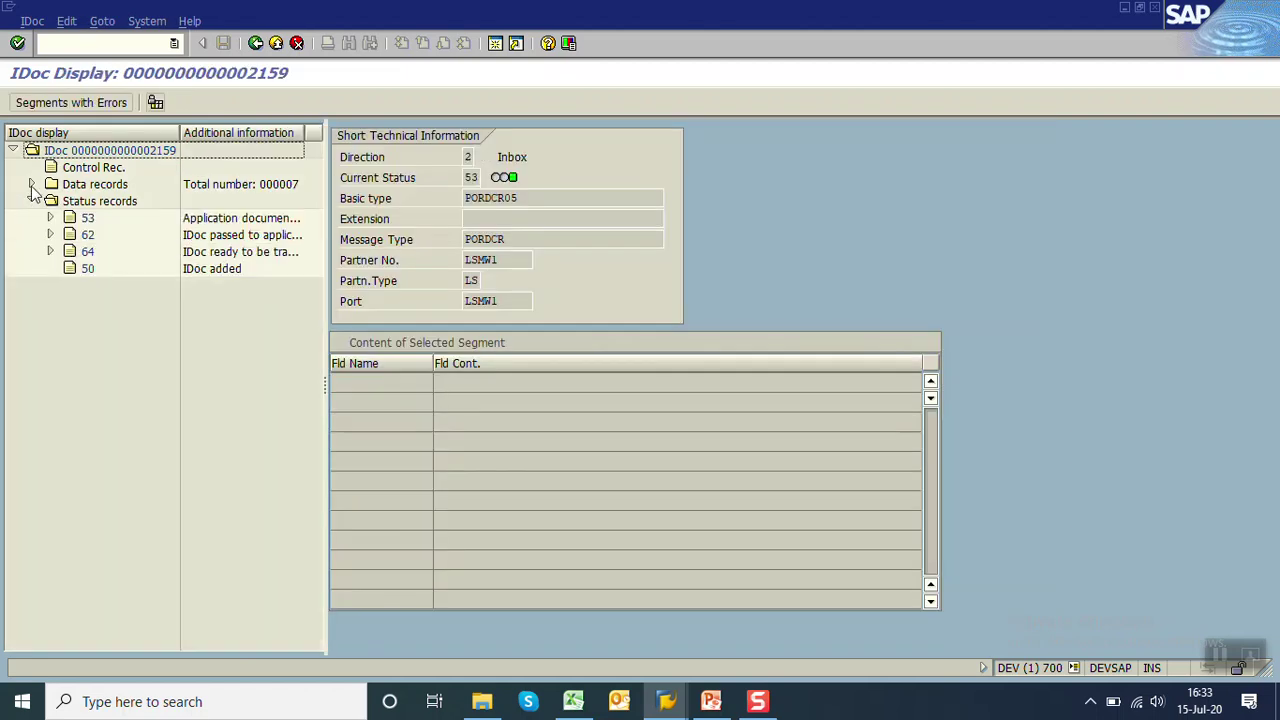
left_click(50, 217)
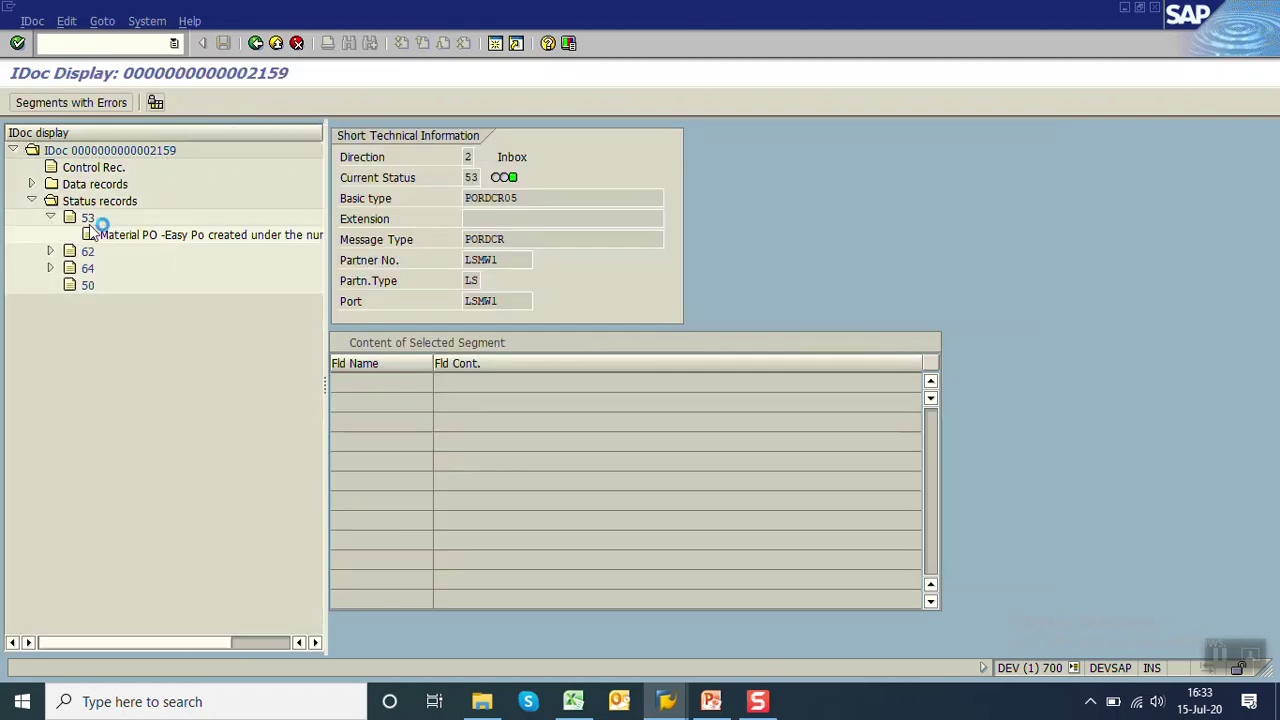
Step: Expand the data records of IDoc 2159 and inspect the header segment E1BPEKKOC and both E1BPEKPOC item segments
left_click(31, 184)
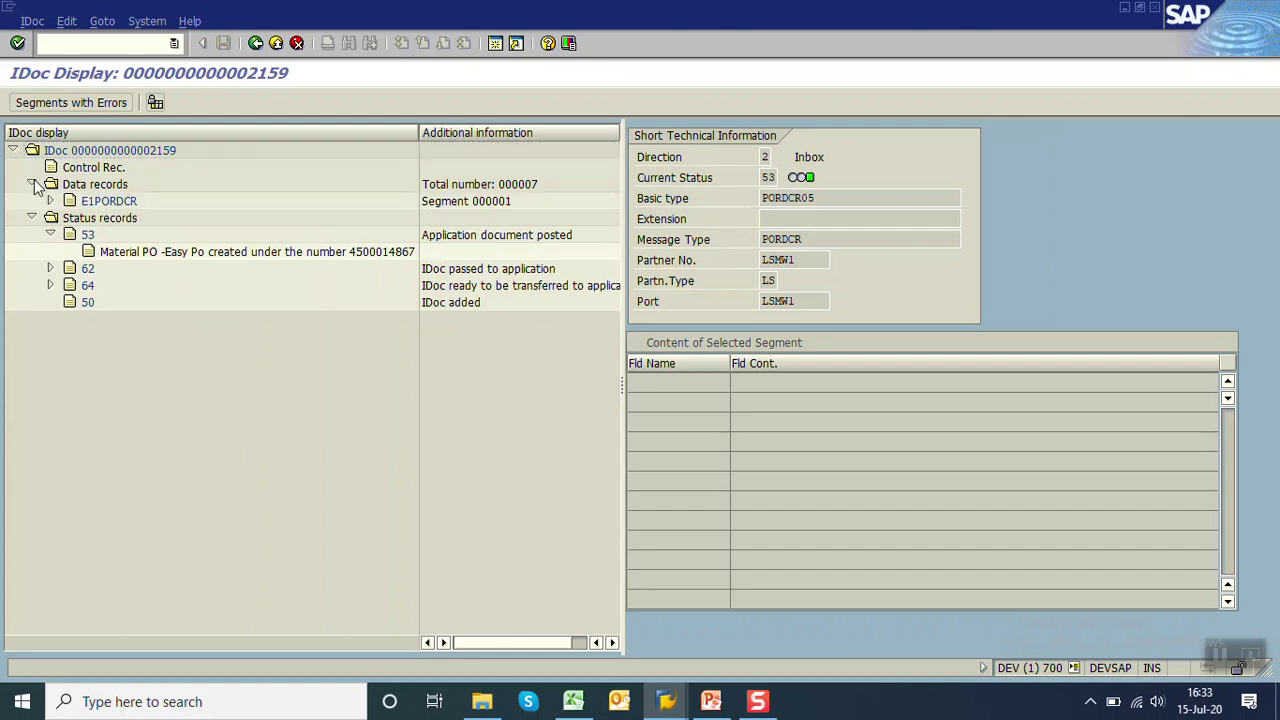
left_click(50, 201)
double_click(130, 217)
left_click(824, 380)
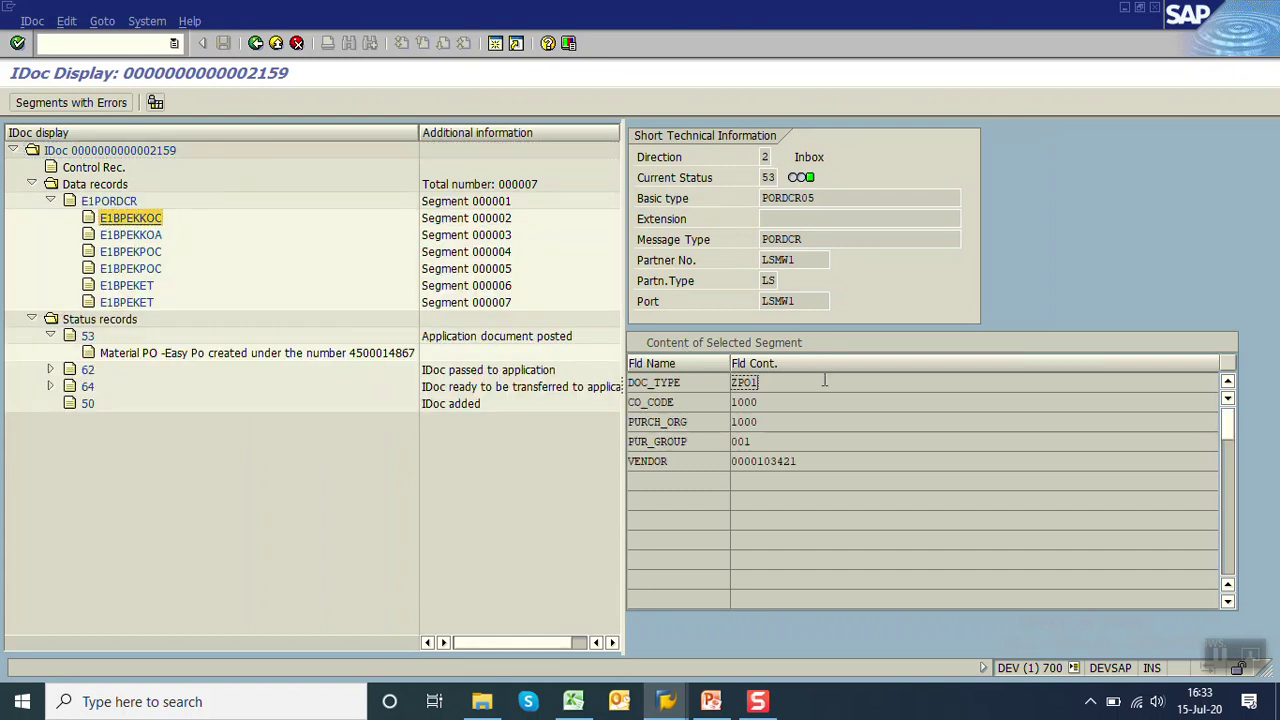
left_click(122, 253)
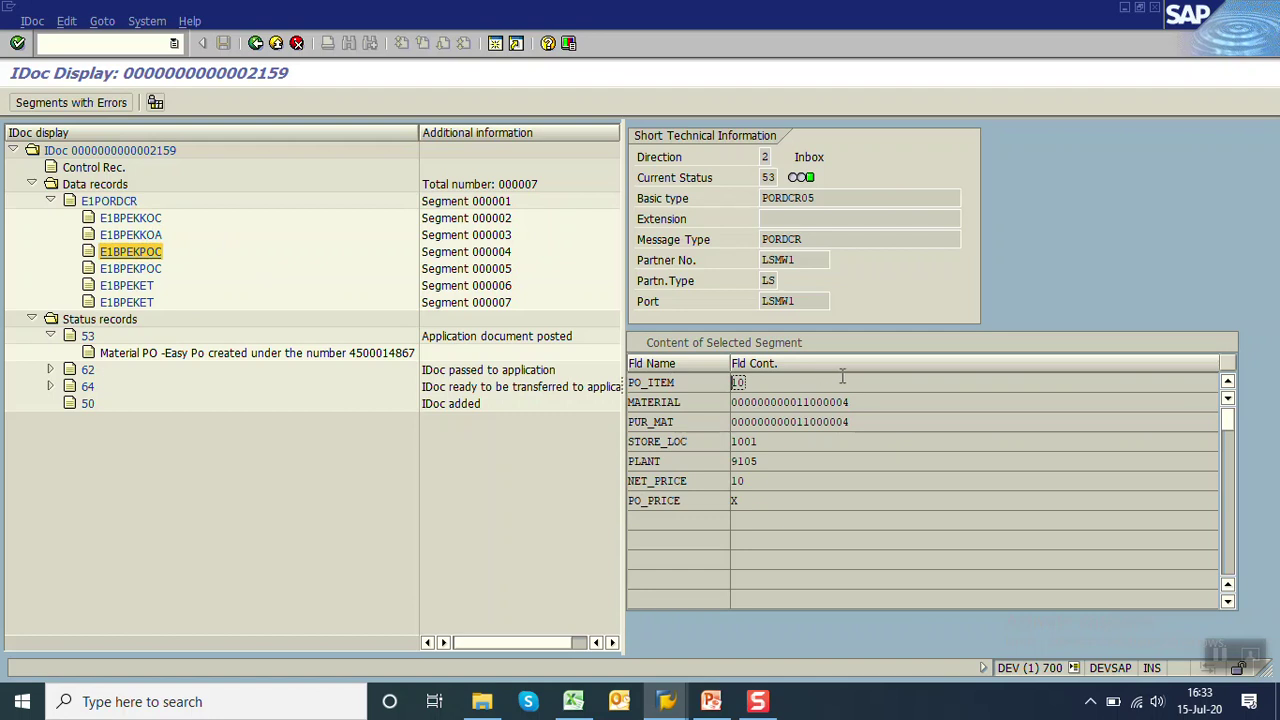
left_click(128, 286)
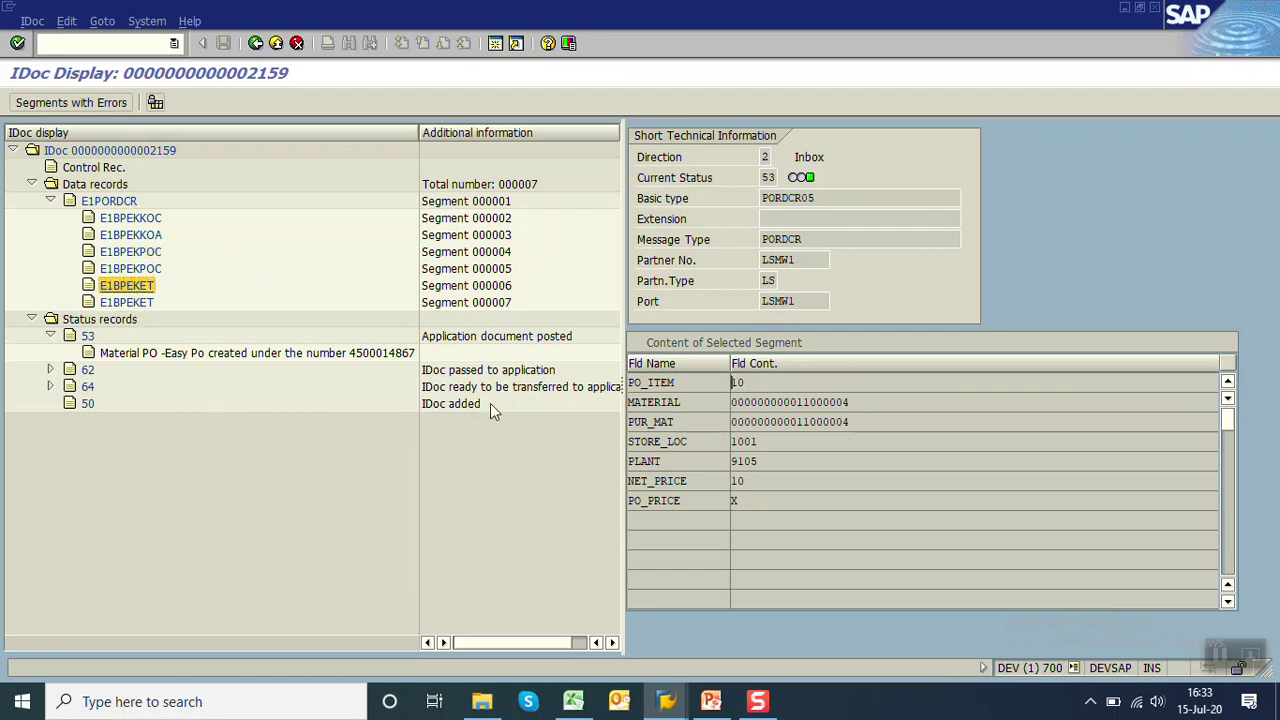
left_click(135, 270)
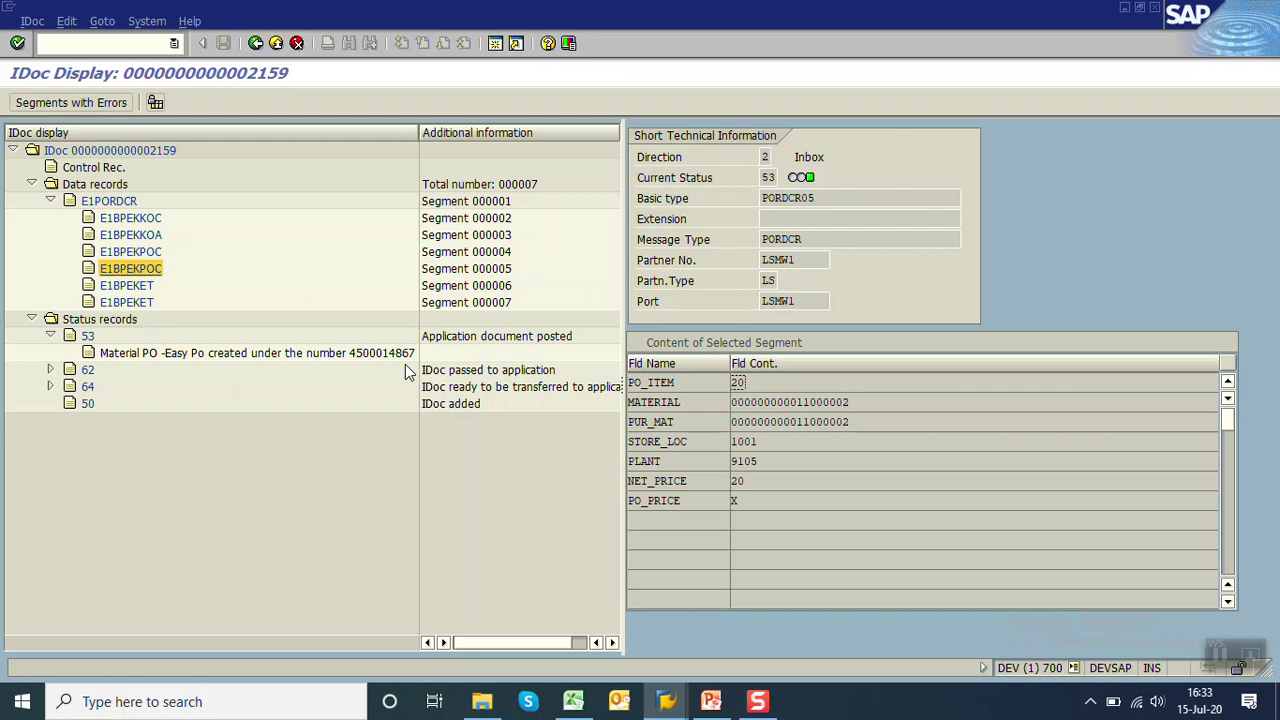
left_click(777, 483)
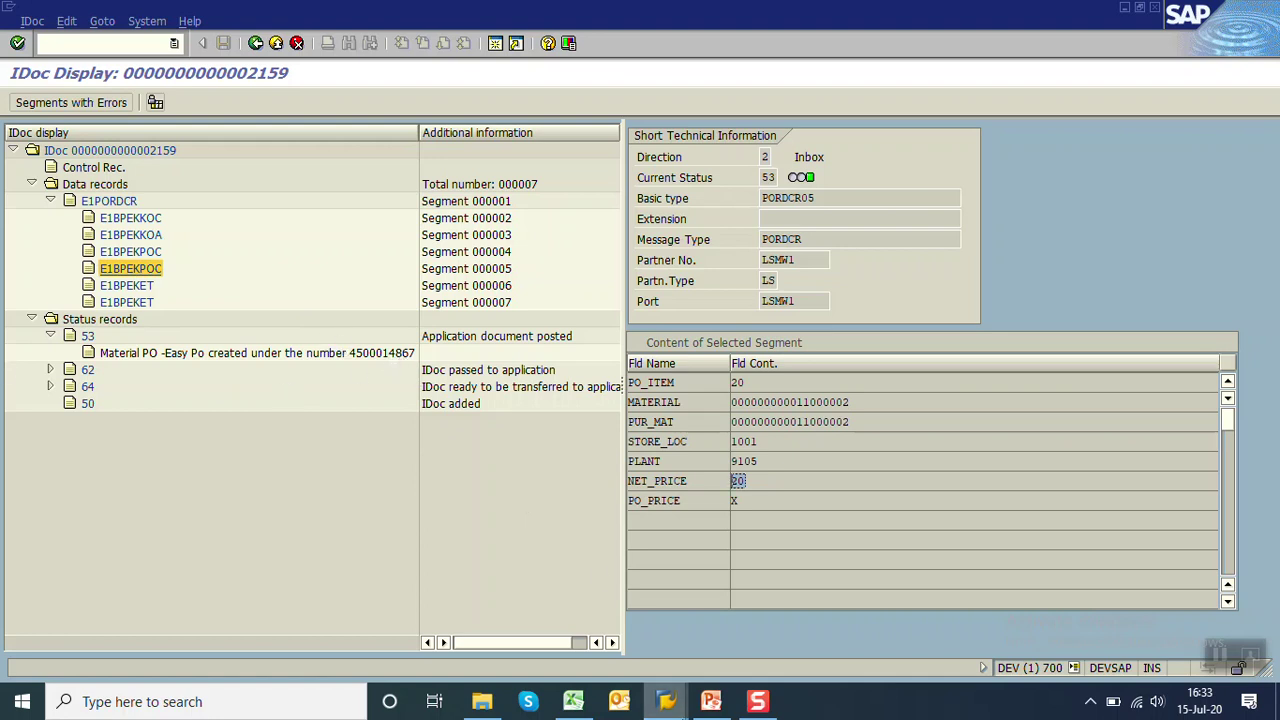
Step: In the other SAP session, run transaction ME23N and display the purchase order created by IDoc 2159
mouse_move(670, 705)
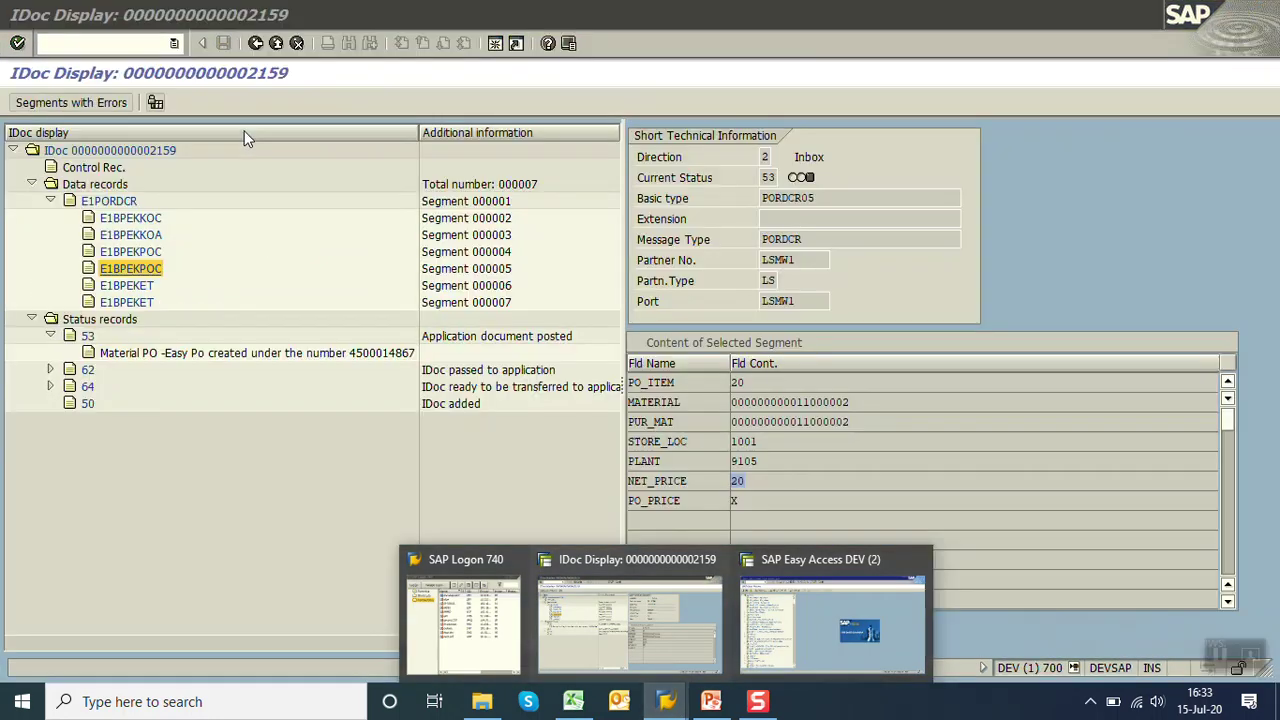
left_click(822, 600)
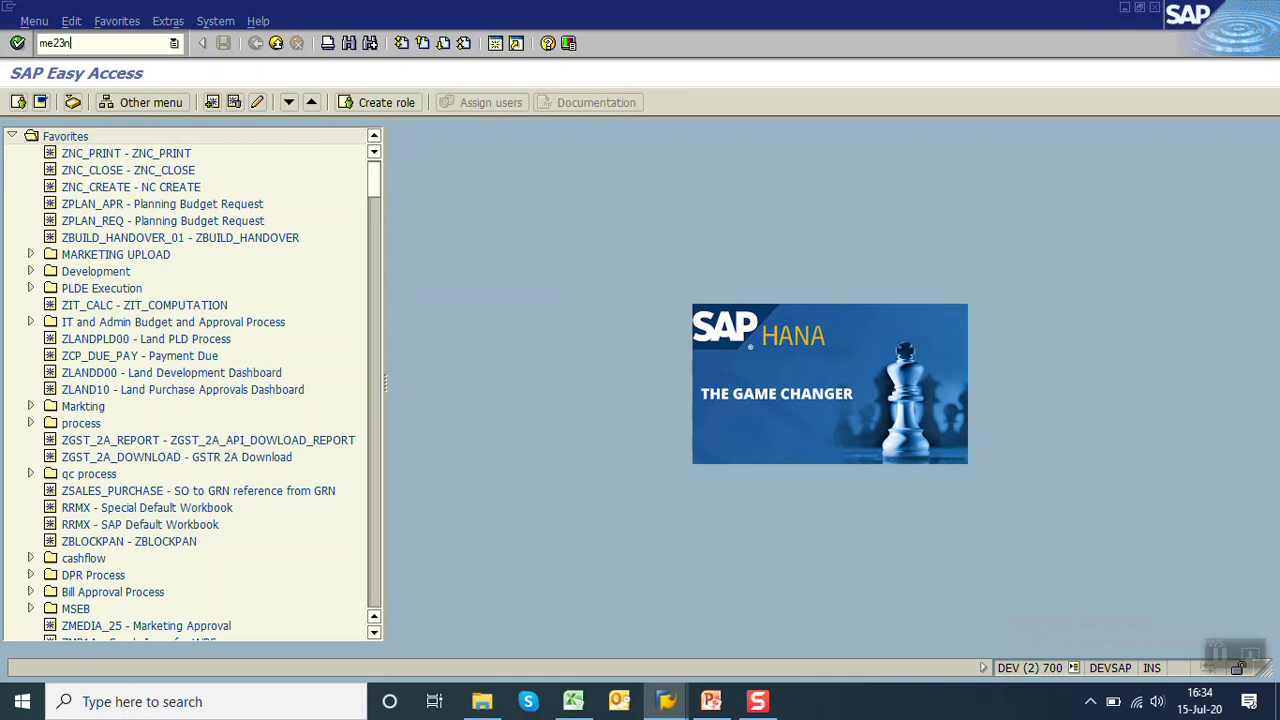
key("Return")
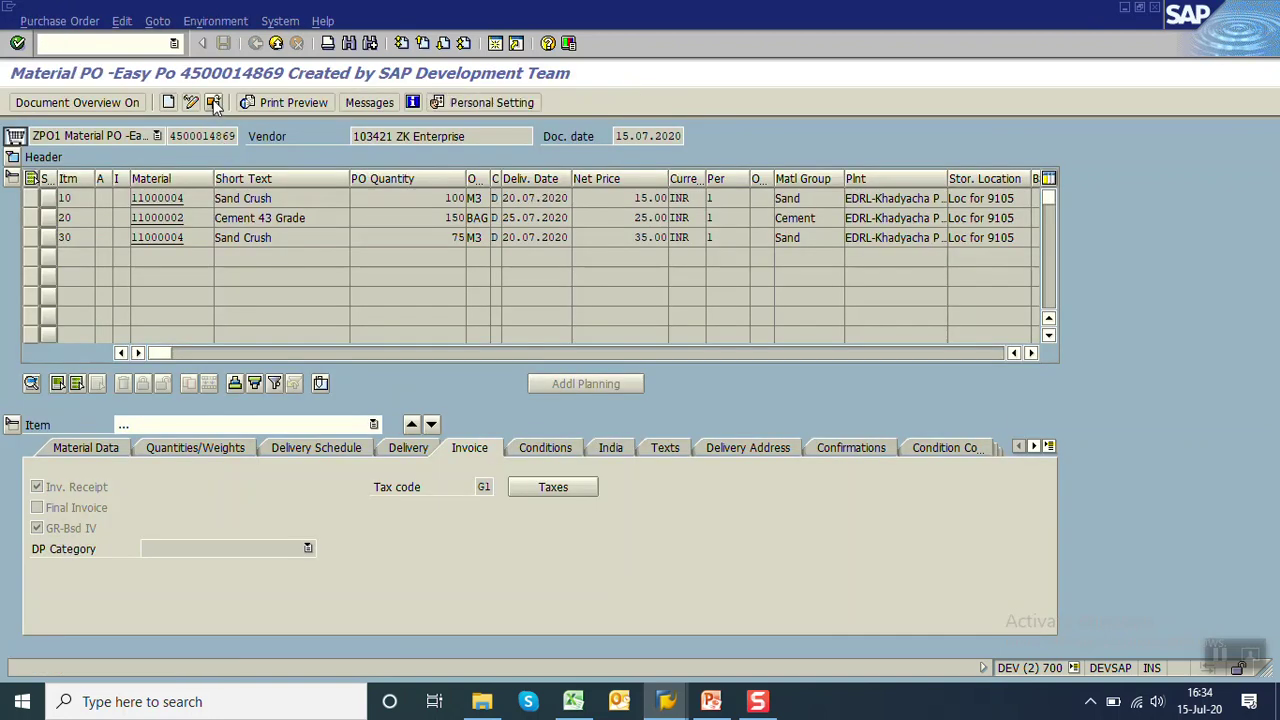
left_click(215, 104)
type("450001486")
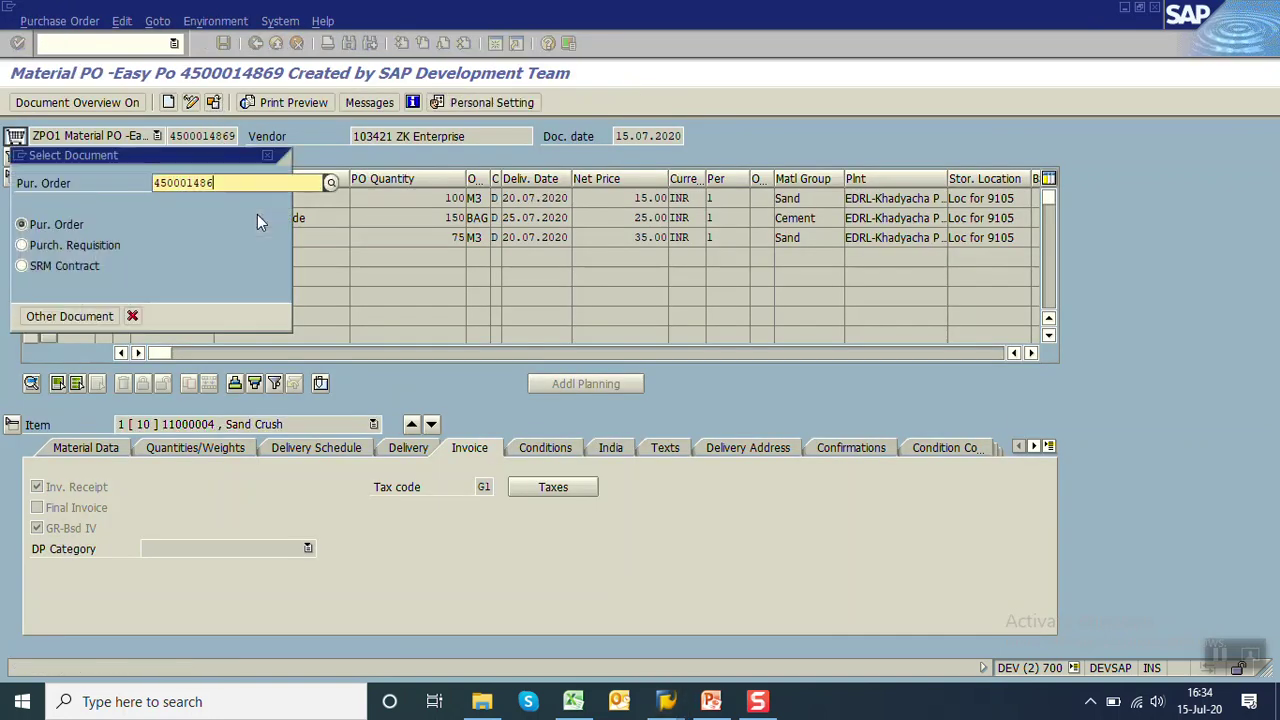
type("7")
key("Return")
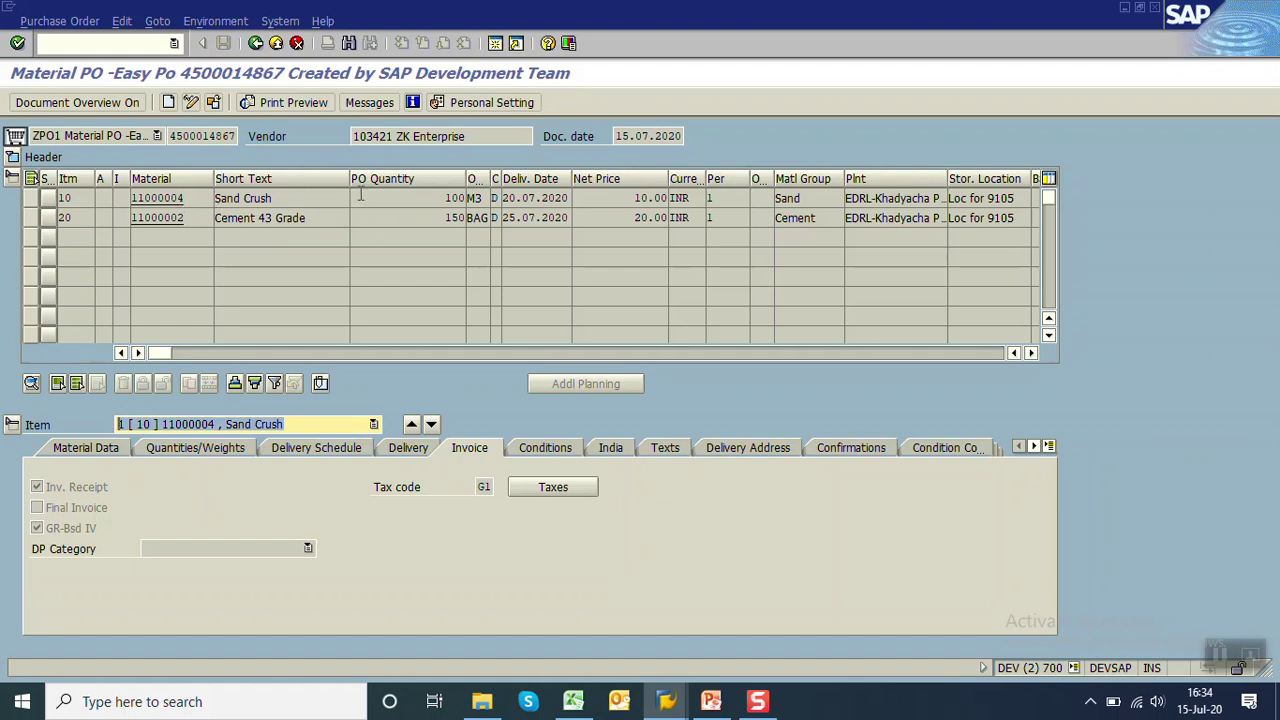
Step: Check the PO quantities and net prices of items 10 and 20 in the purchase order
left_click(419, 197)
left_click(419, 217)
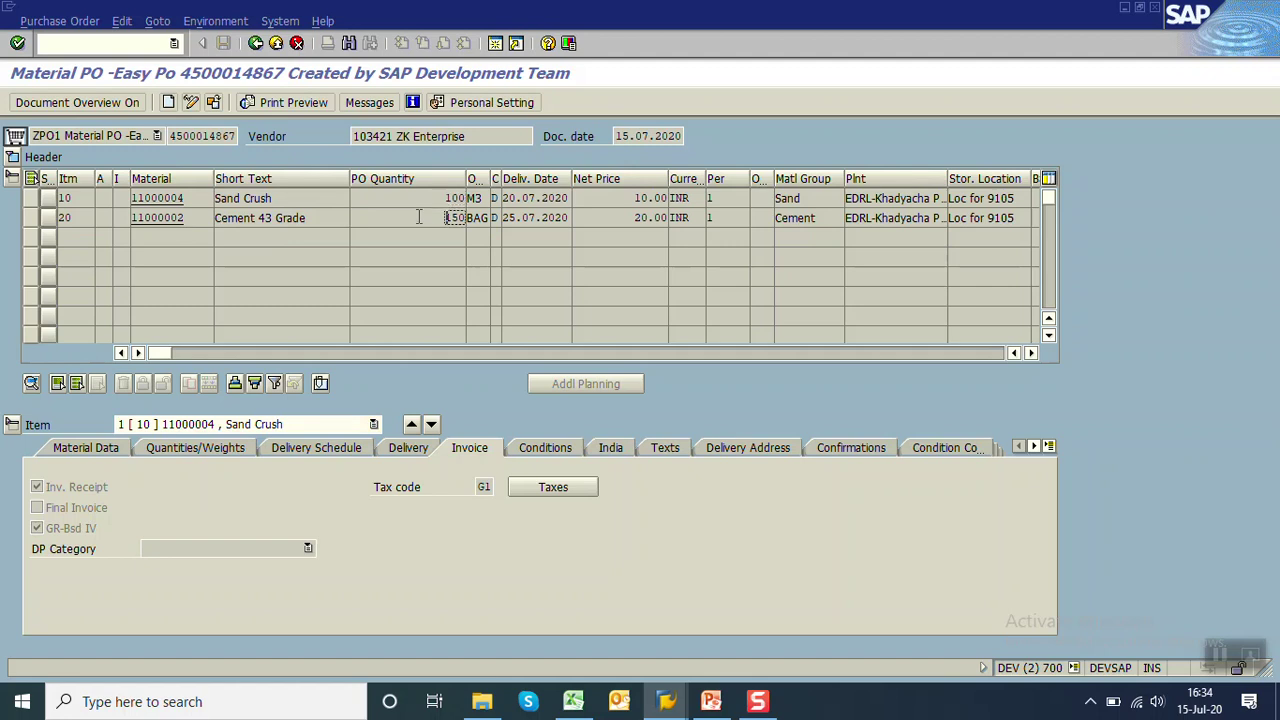
left_click(617, 200)
left_click(617, 217)
Step: Open the ITEM text file from the desktop in a maximized Notepad window to compare its rows with the purchase order
left_click(1125, 8)
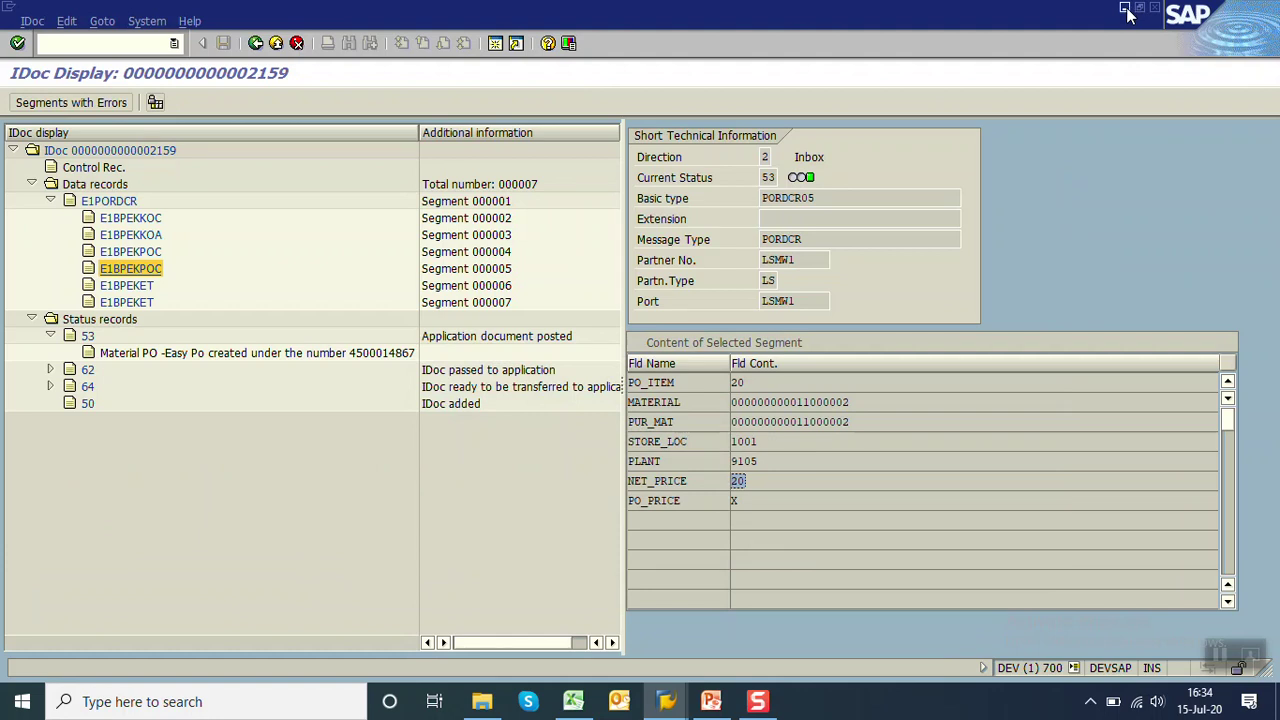
left_click(1125, 8)
double_click(1090, 553)
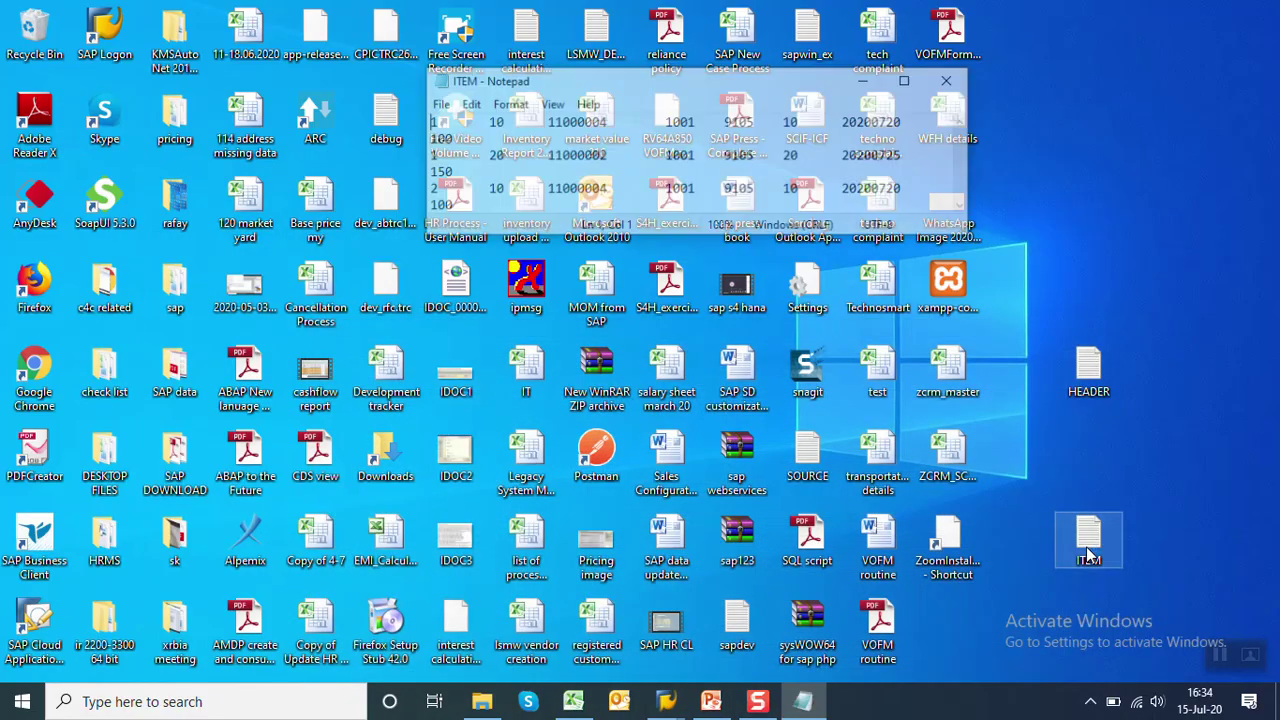
left_click(908, 80)
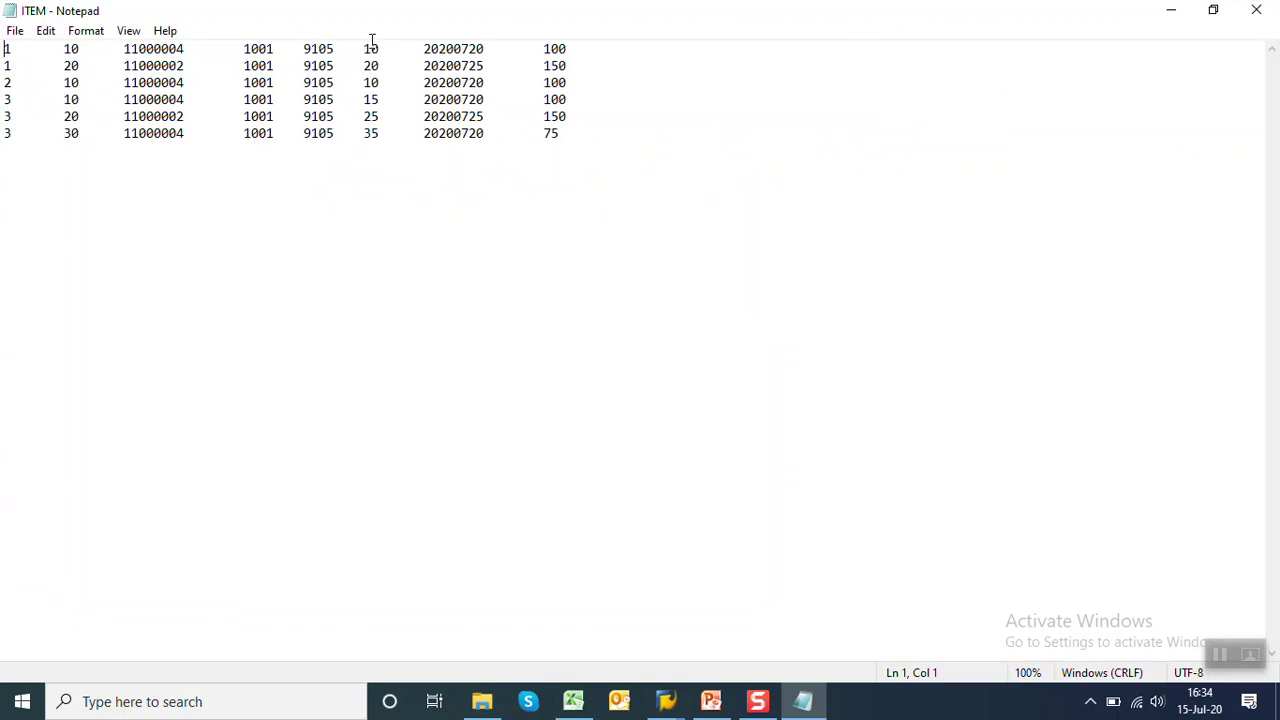
left_click(600, 62)
Step: Switch back to the SAP IDoc list, display IDoc 2160 and expand its data records and status record 53
mouse_move(675, 705)
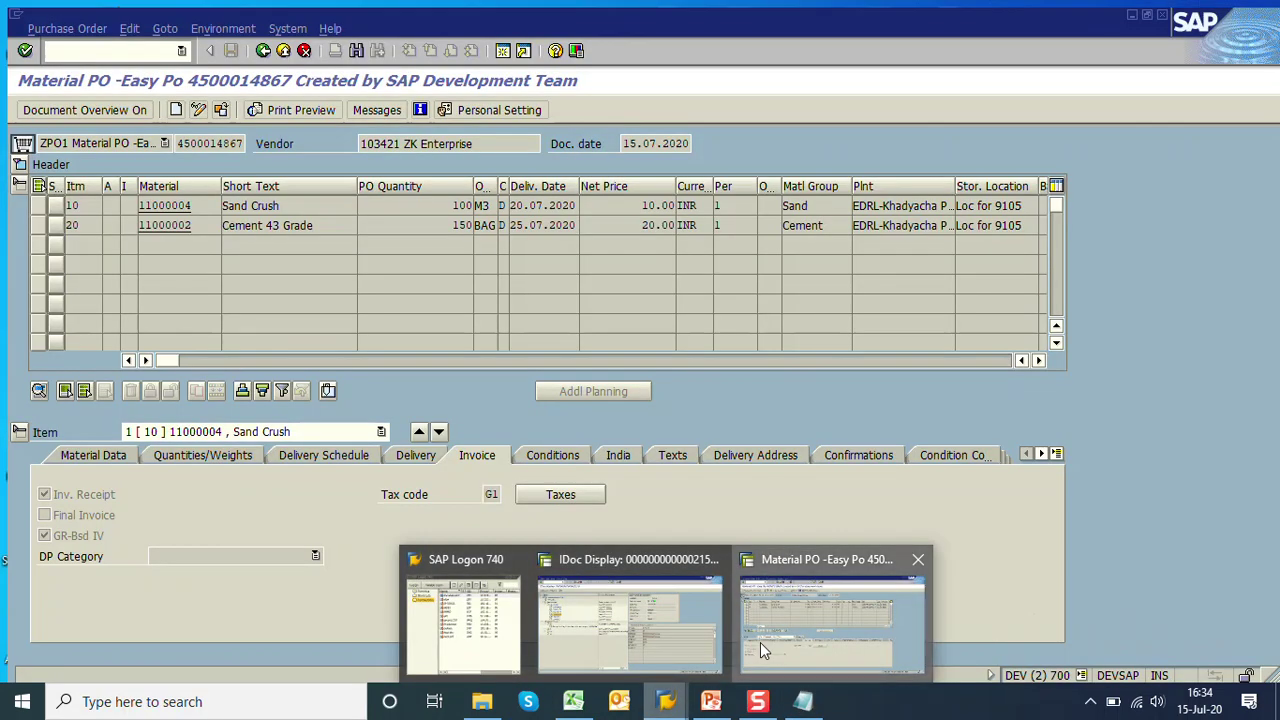
left_click(760, 642)
mouse_move(666, 701)
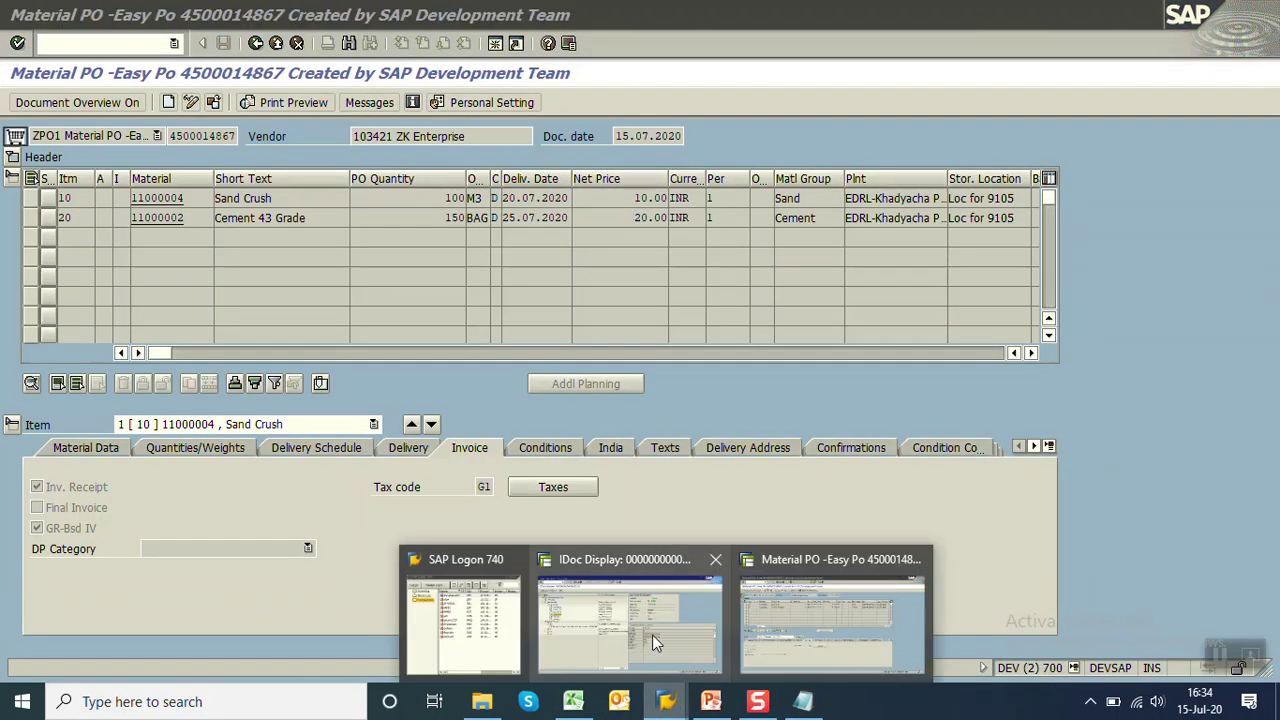
left_click(652, 634)
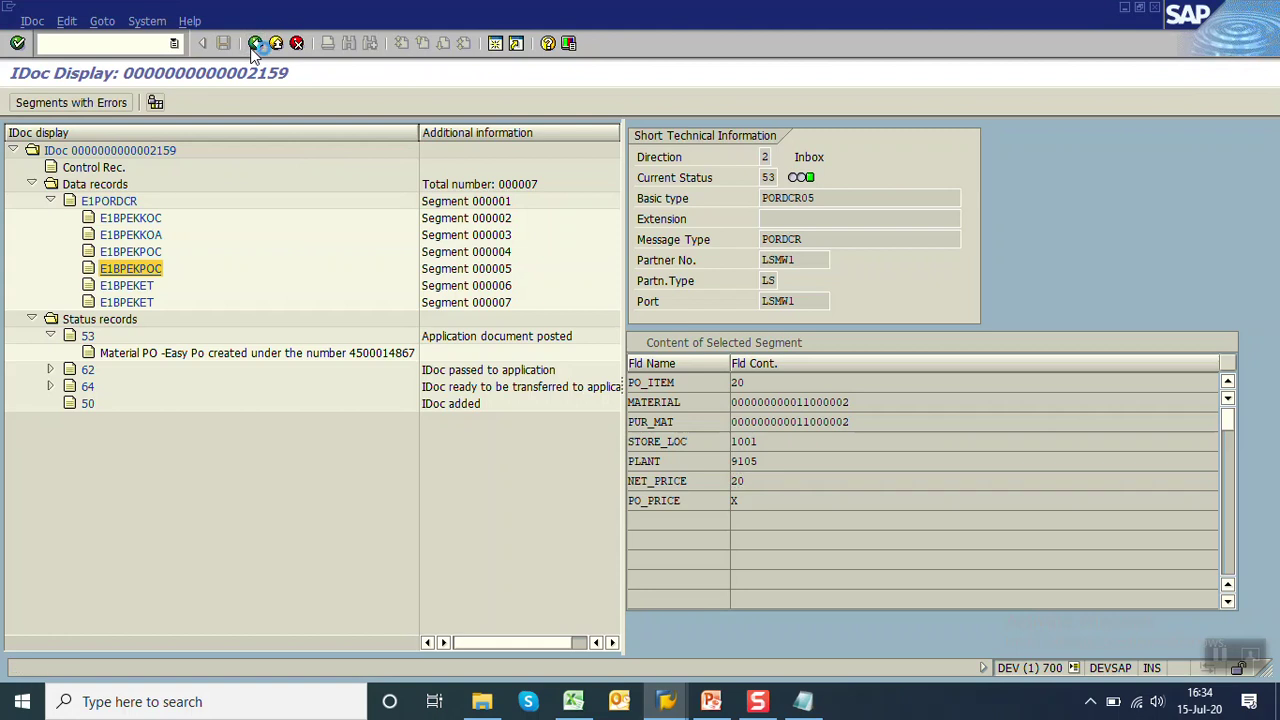
left_click(256, 43)
double_click(315, 226)
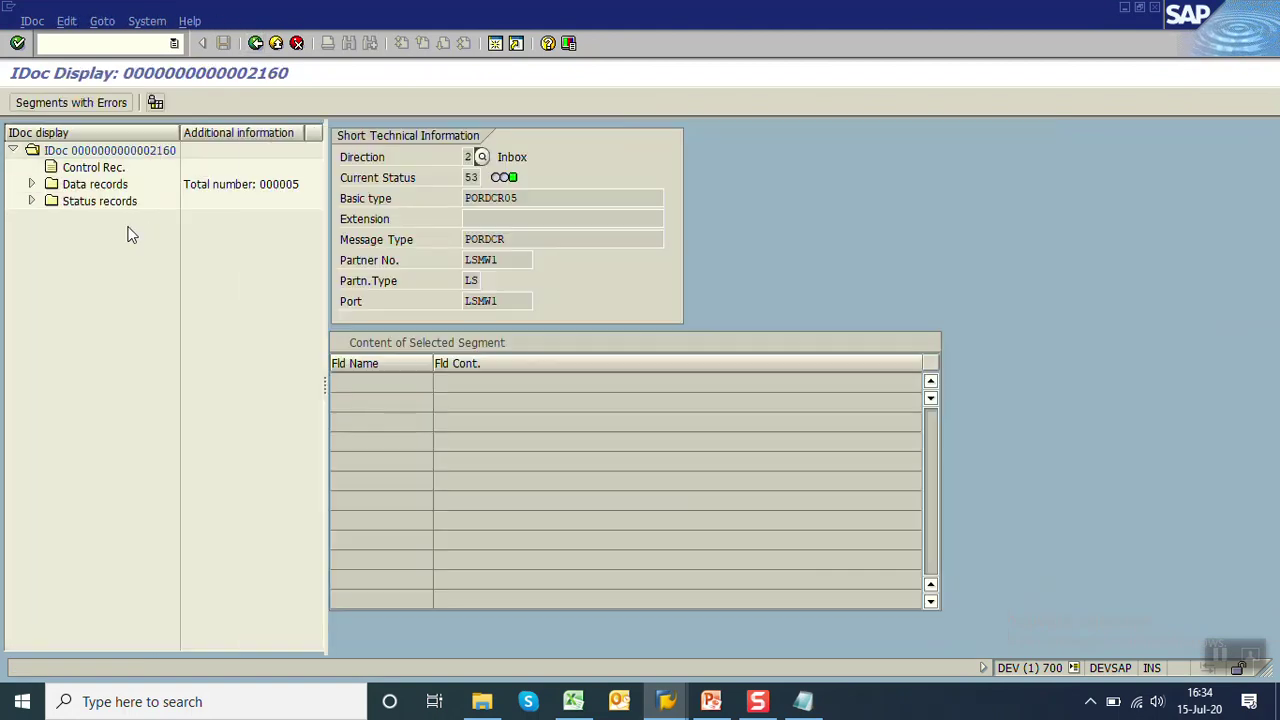
left_click(31, 184)
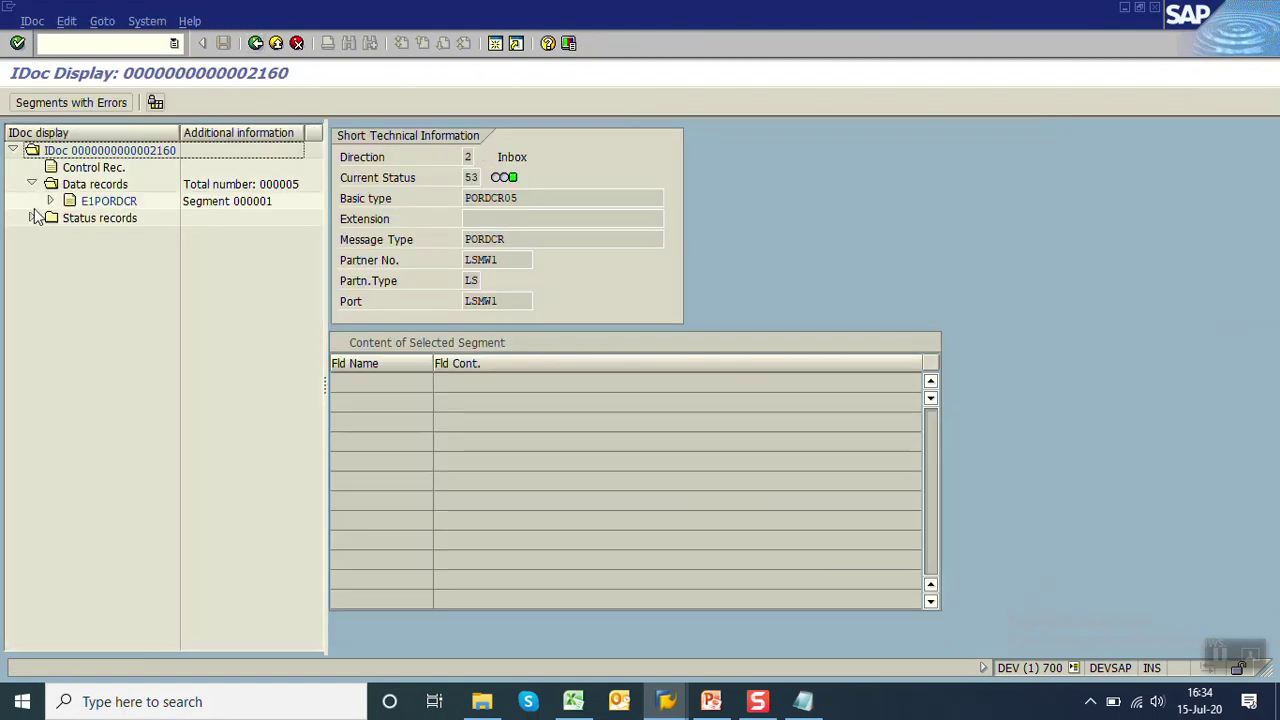
left_click(32, 218)
left_click(50, 234)
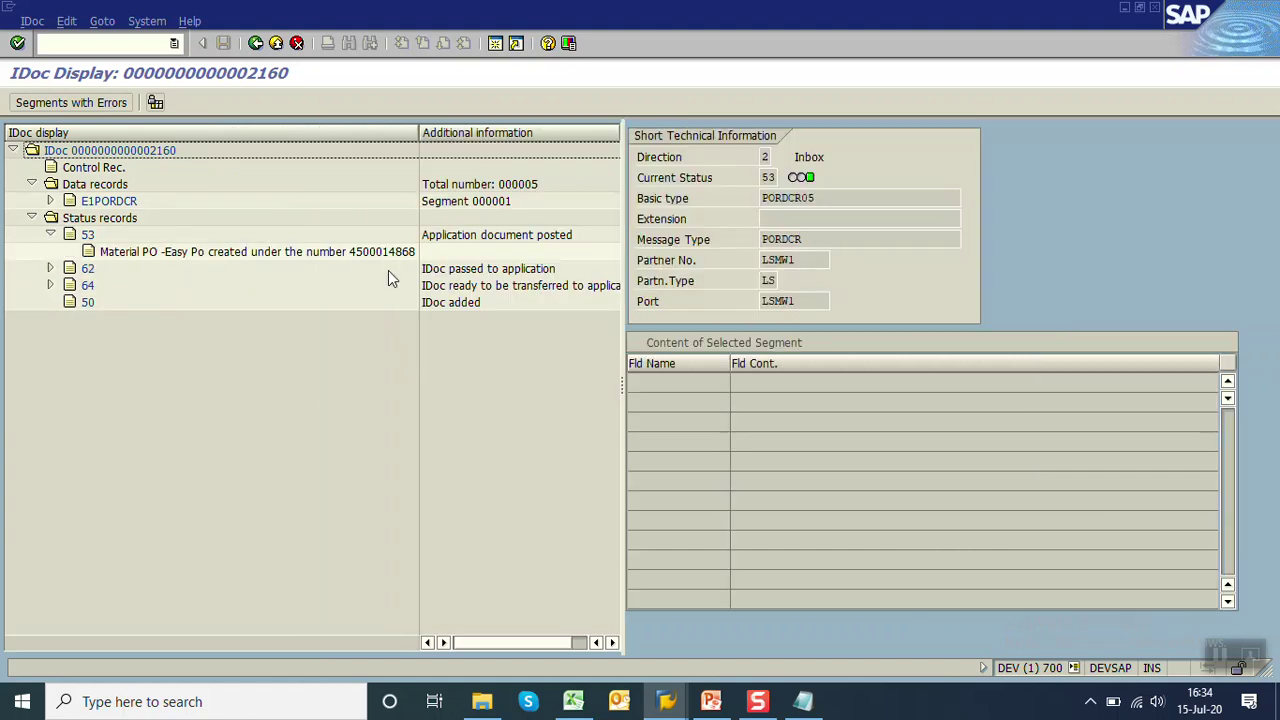
Step: Return to the IDoc list, display IDoc 2161 with its status record 53 expanded, and go back to the list
left_click(255, 44)
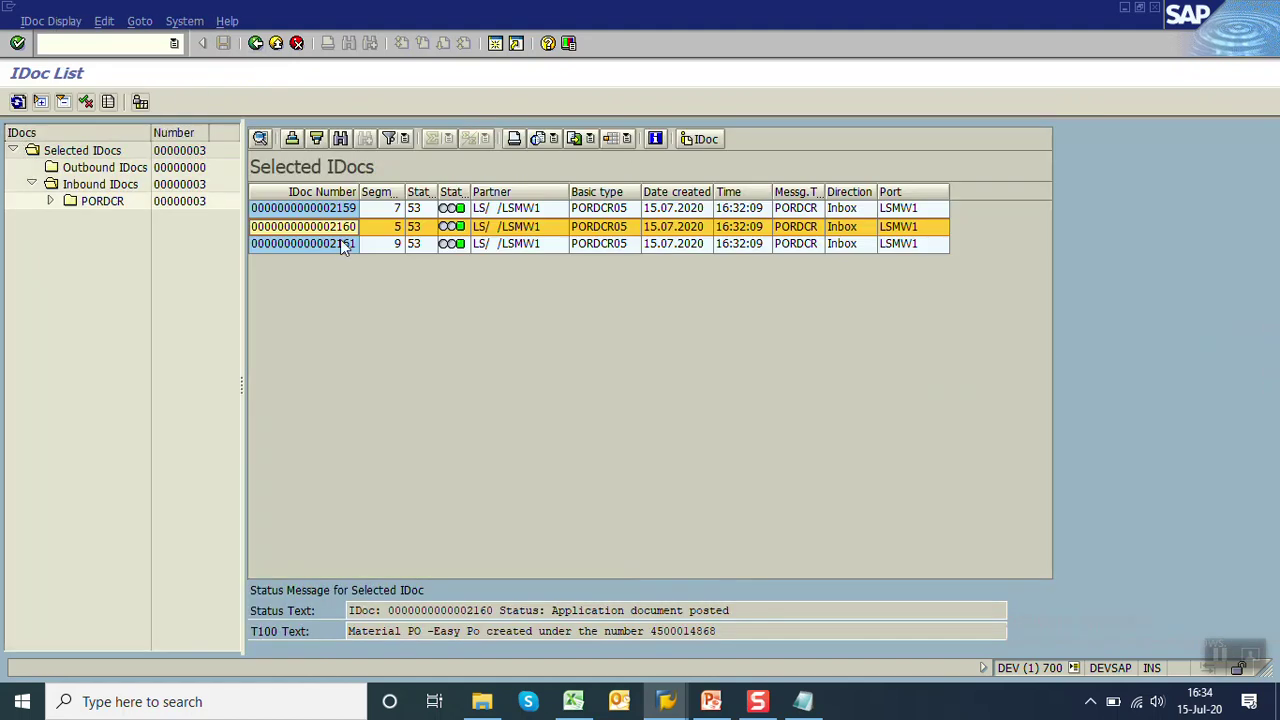
double_click(345, 244)
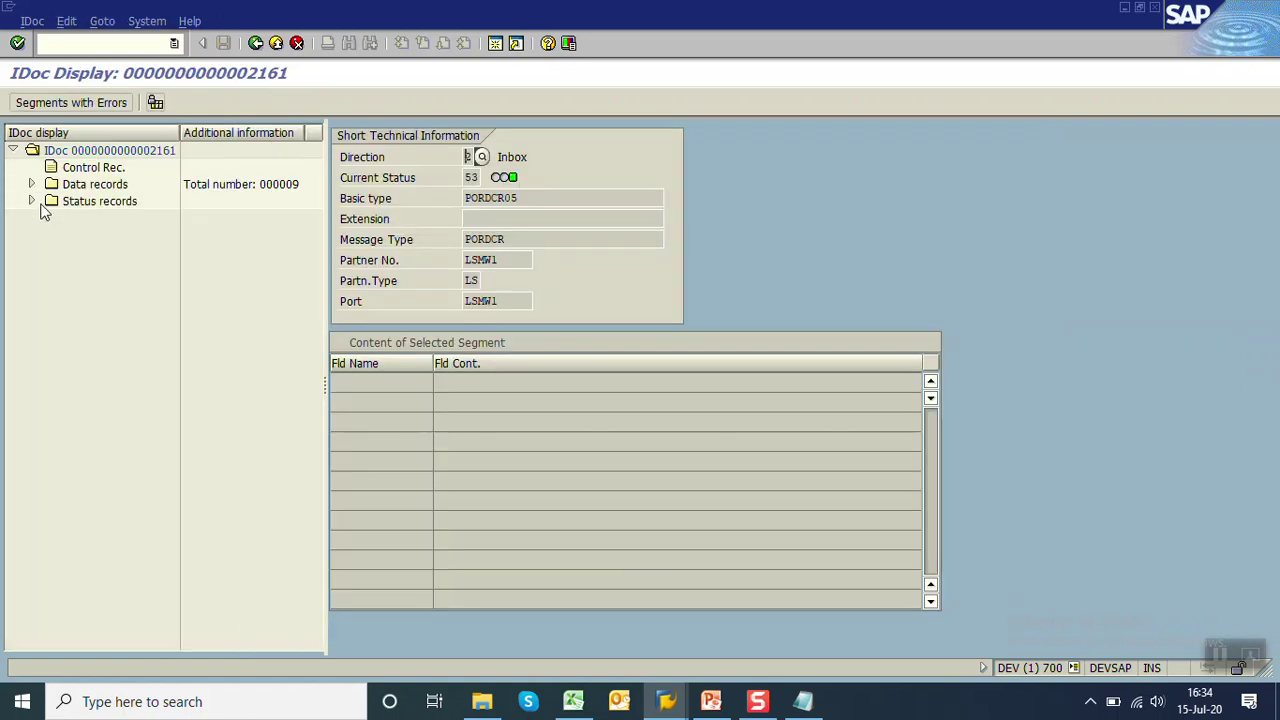
left_click(32, 201)
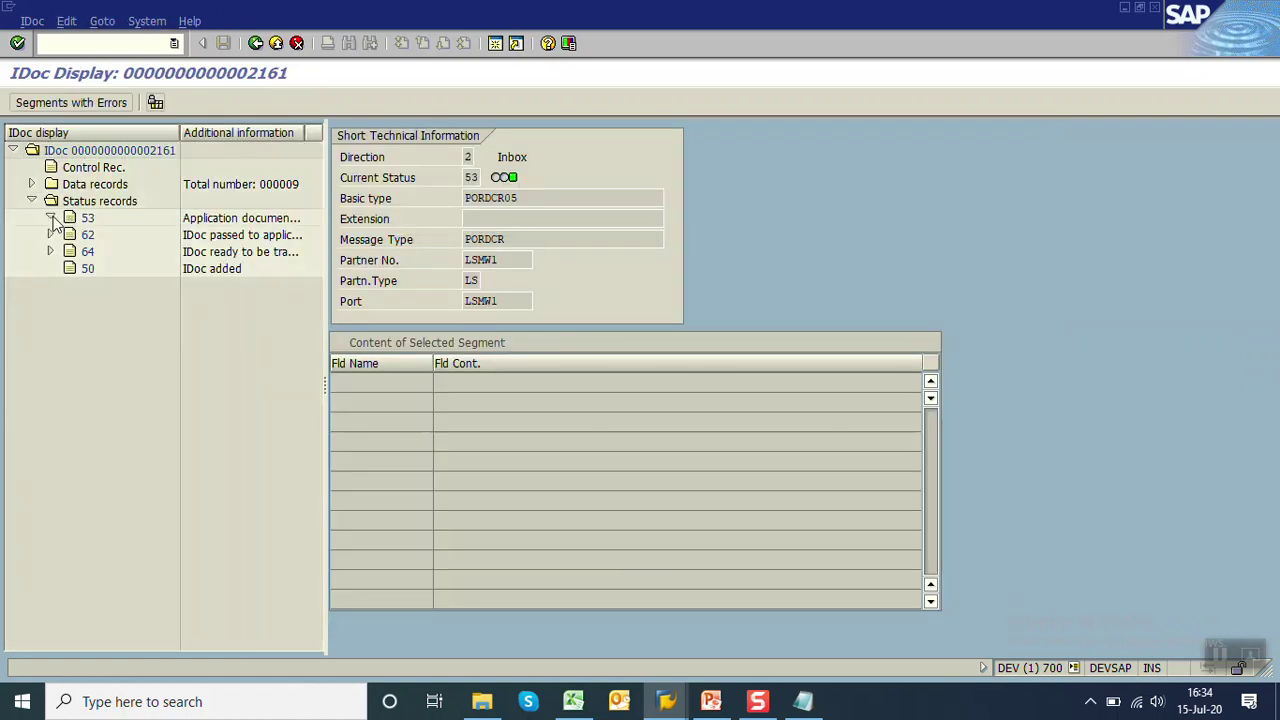
left_click(51, 218)
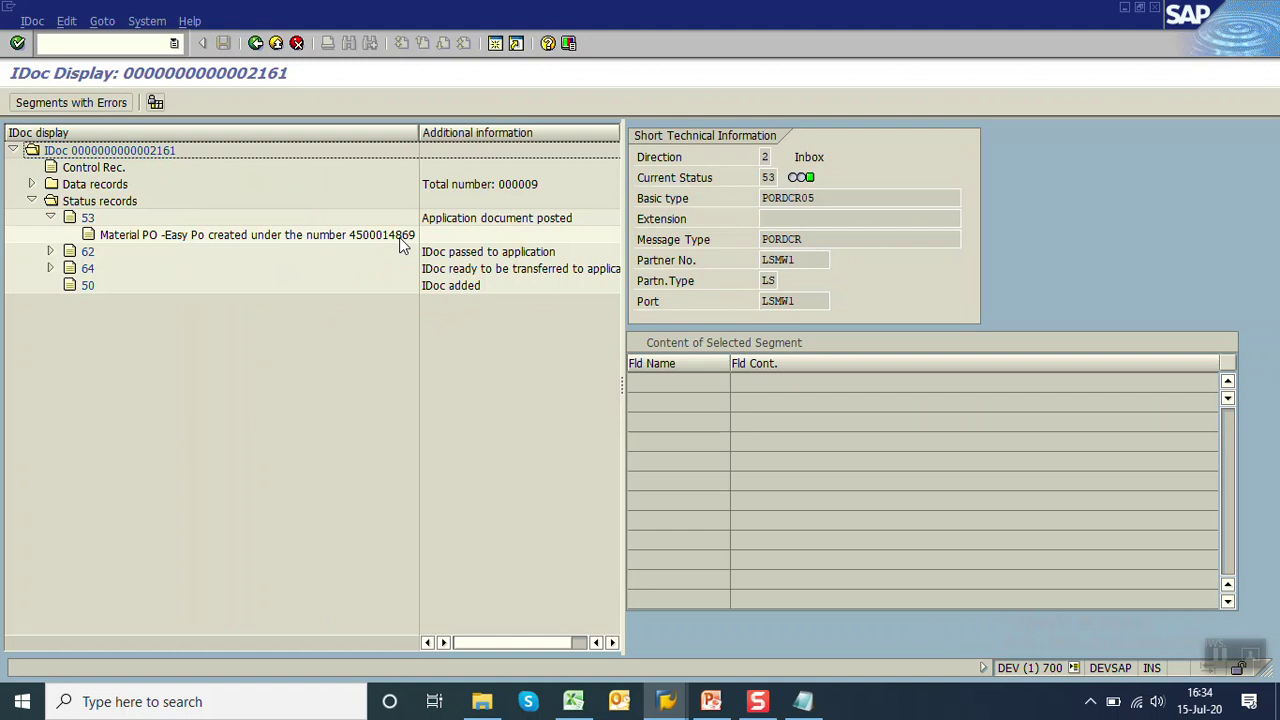
left_click(257, 45)
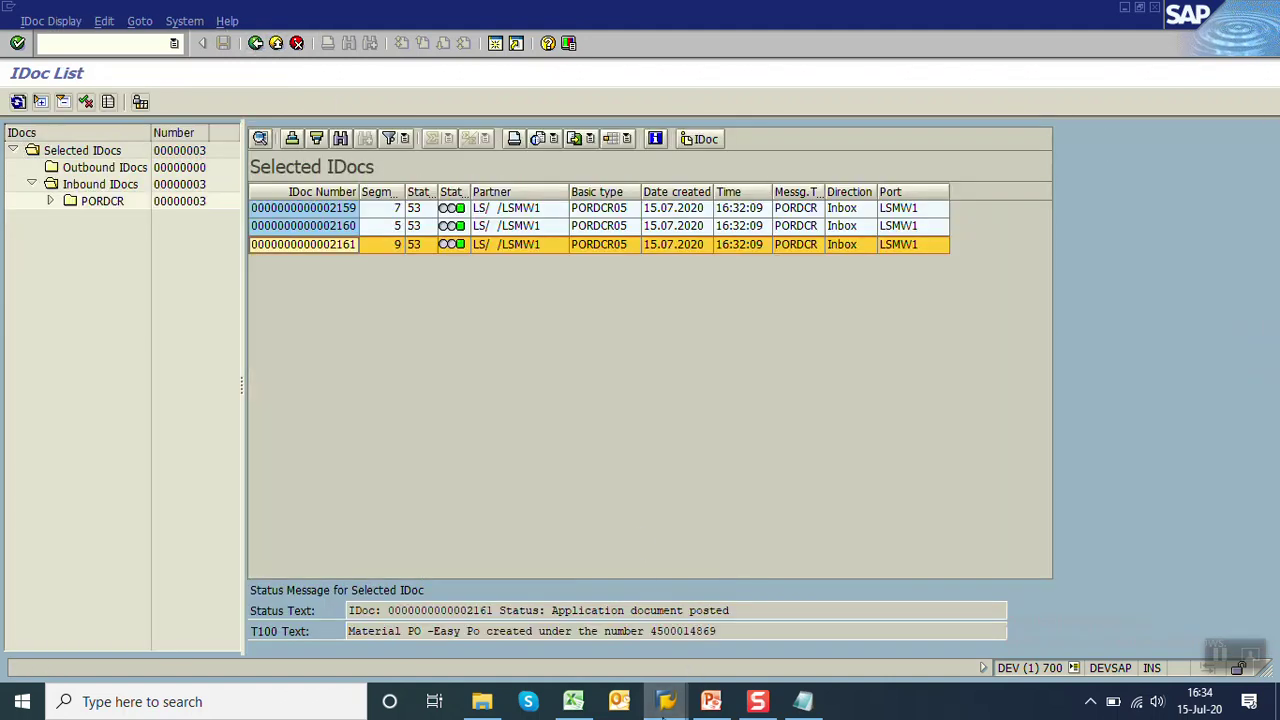
Step: In the other SAP session, display the purchase order created by IDoc 2160 and check its item's material, quantity and net price
left_click(810, 650)
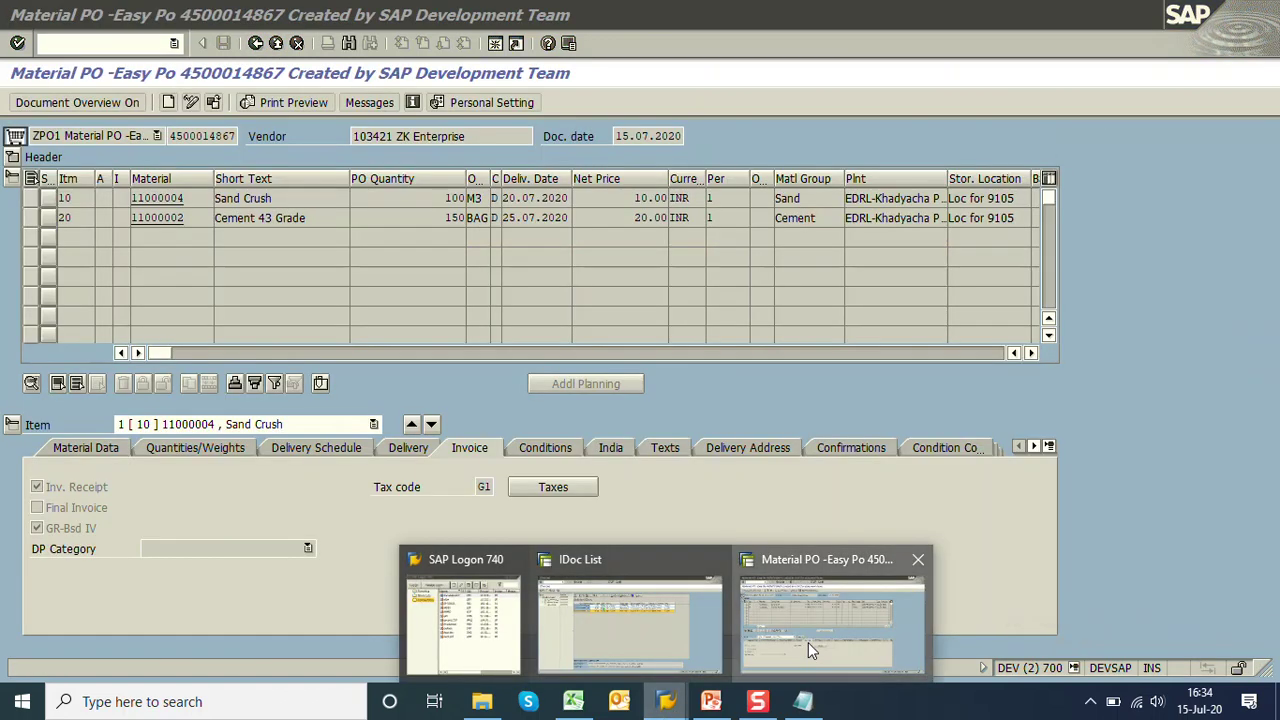
left_click(213, 102)
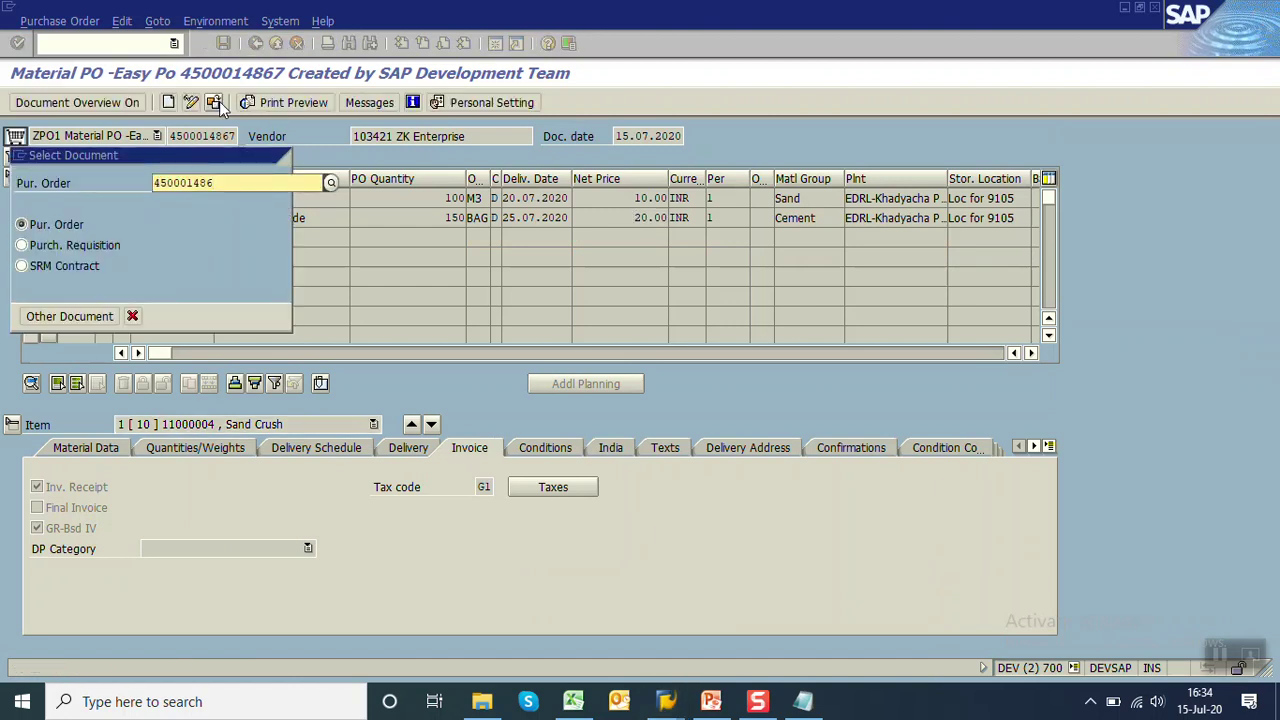
key("Return")
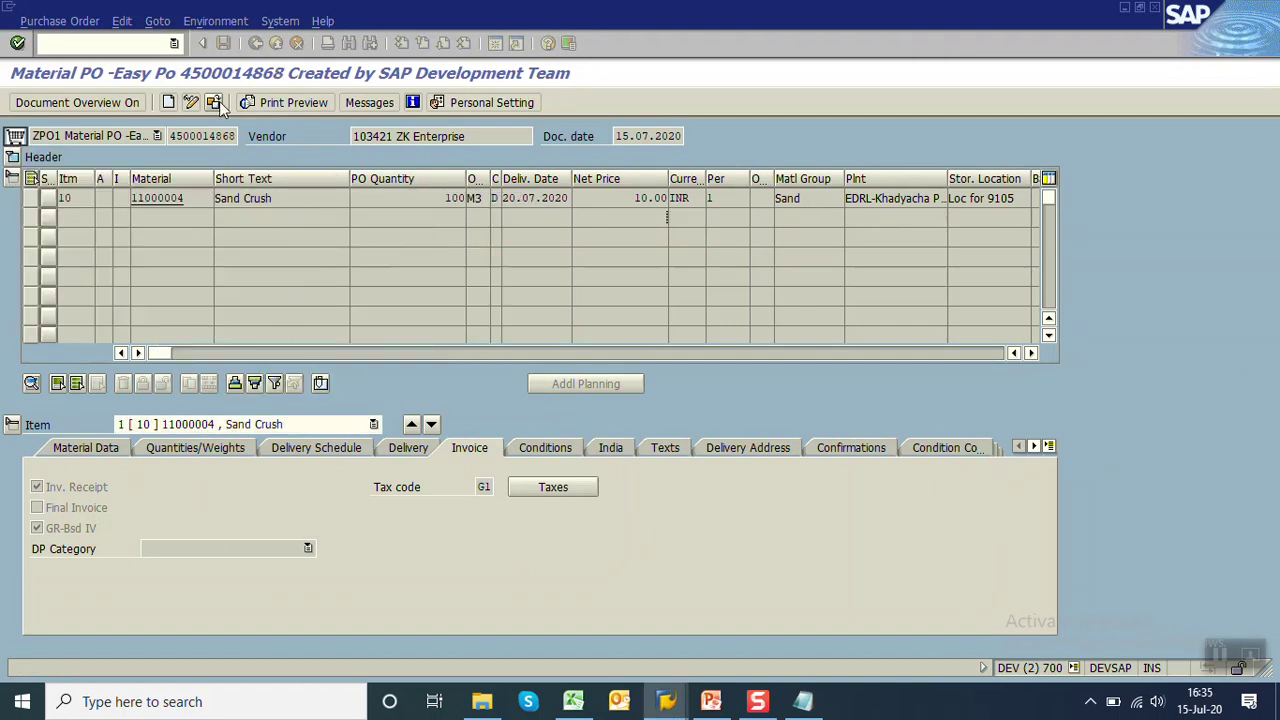
left_click(196, 196)
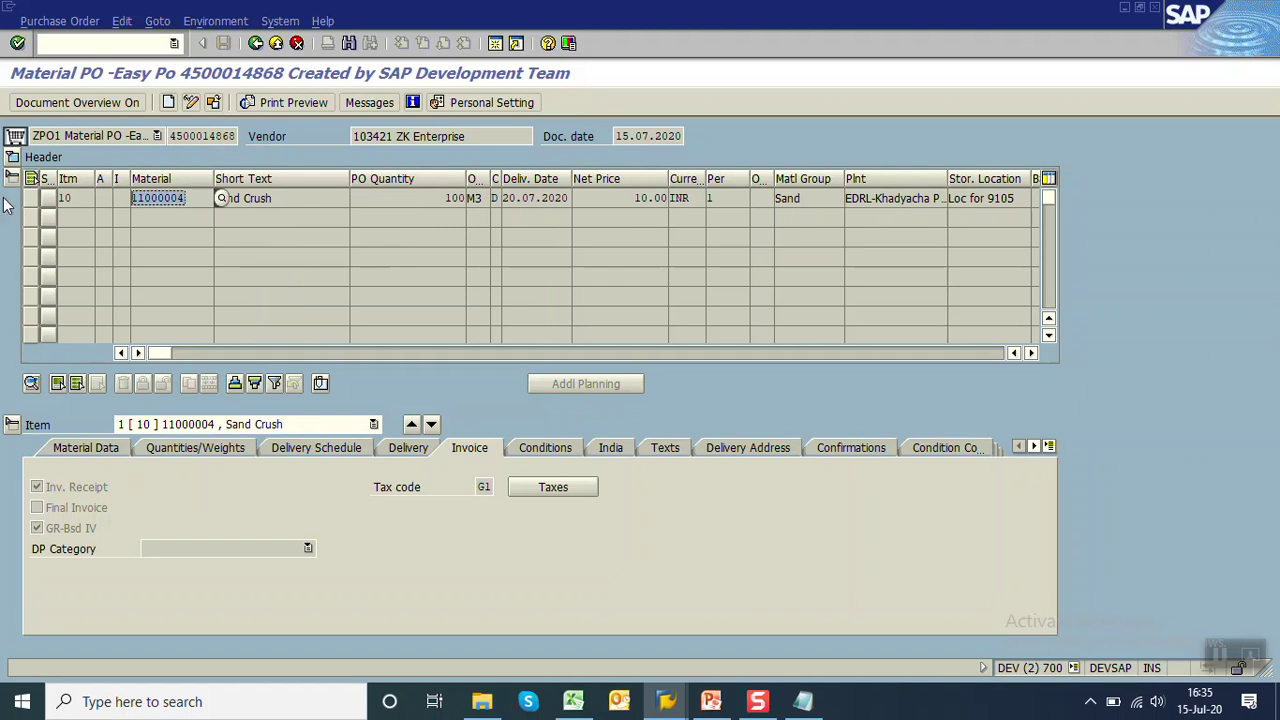
left_click(455, 198)
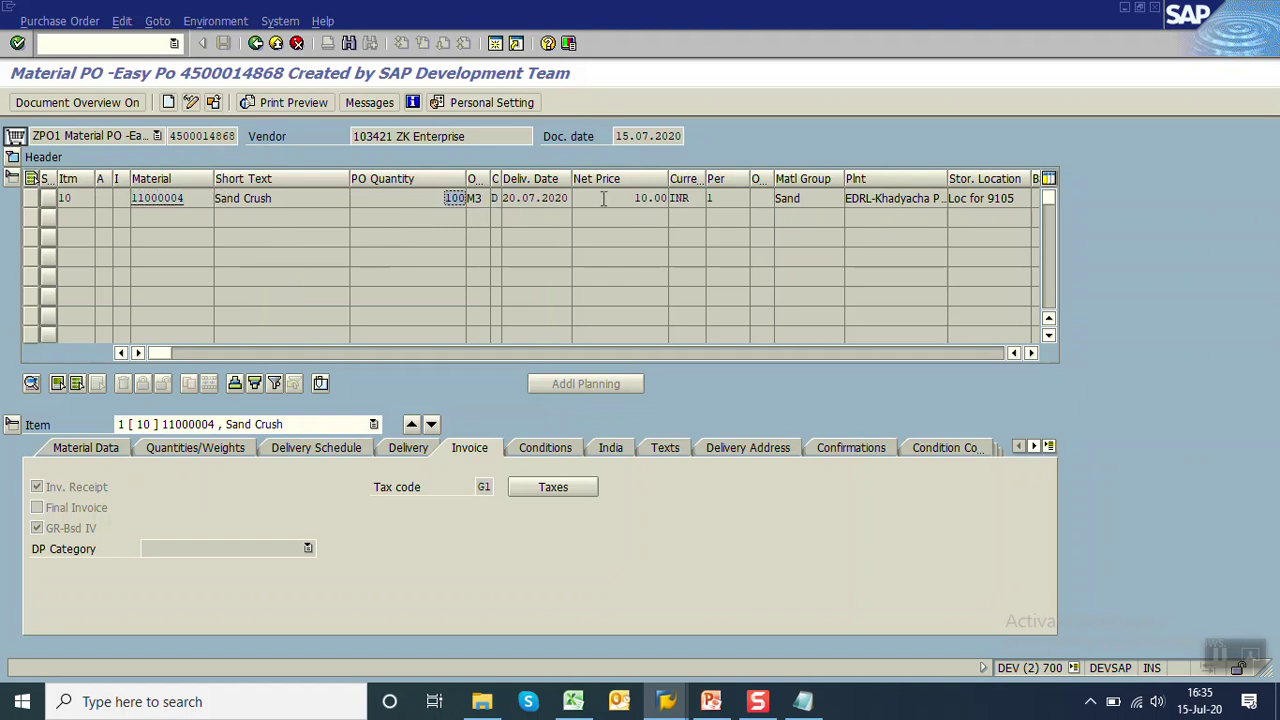
left_click(655, 198)
Step: Use Other Document to display the purchase order created by IDoc 2161
left_click(213, 102)
key("BackSpace")
type("9")
key("Return")
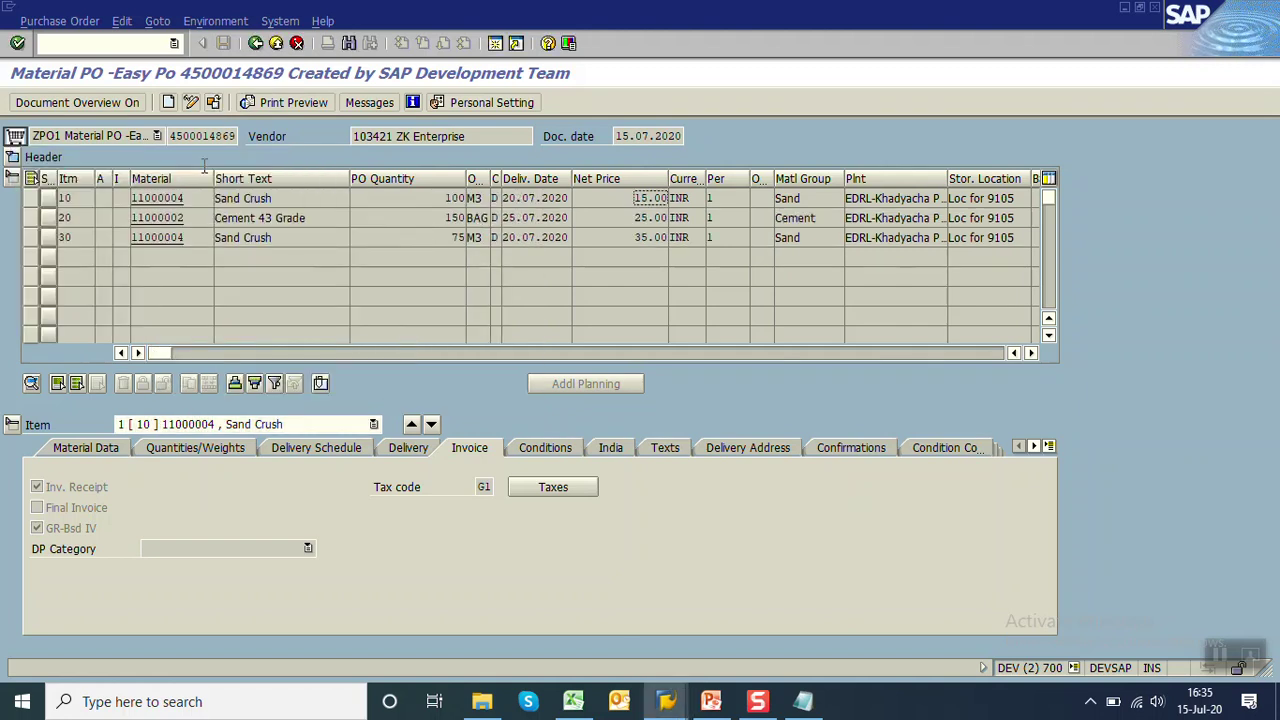
Step: Check the materials, PO quantities and net prices of items 10, 20 and 30 in the purchase order
left_click(188, 198)
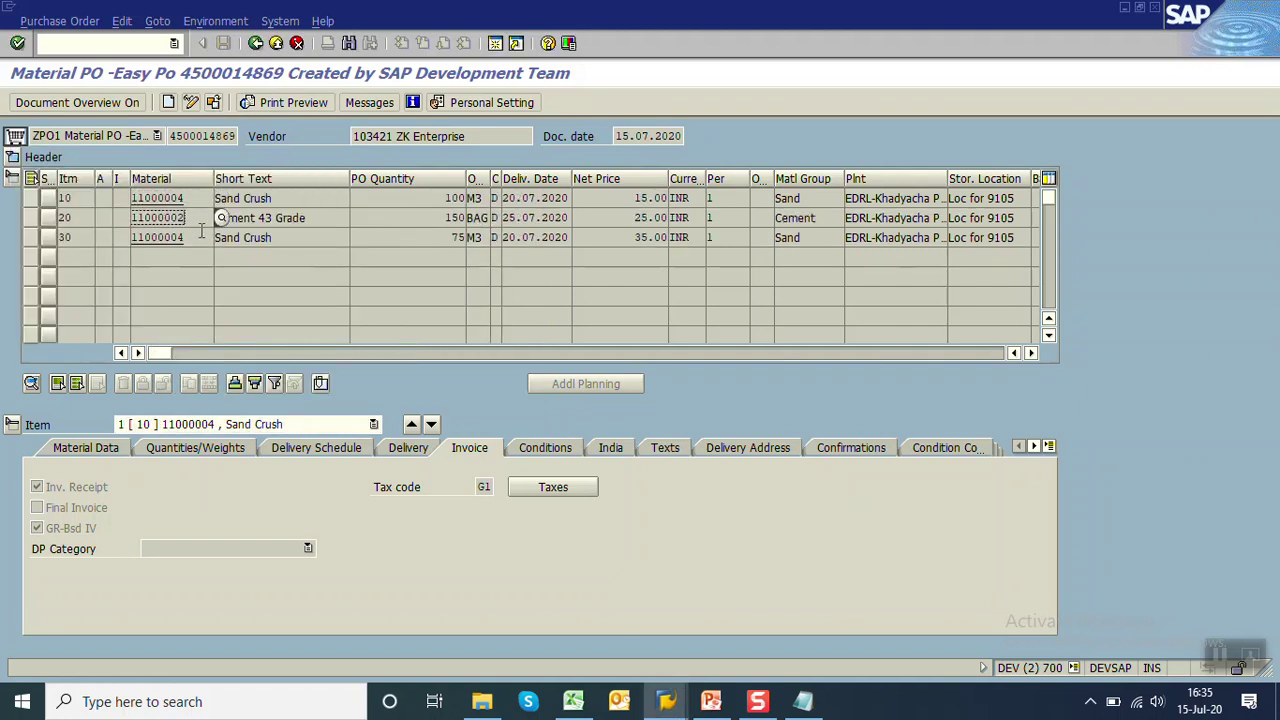
left_click(201, 233)
left_click(400, 198)
left_click(403, 216)
left_click(409, 233)
left_click(605, 196)
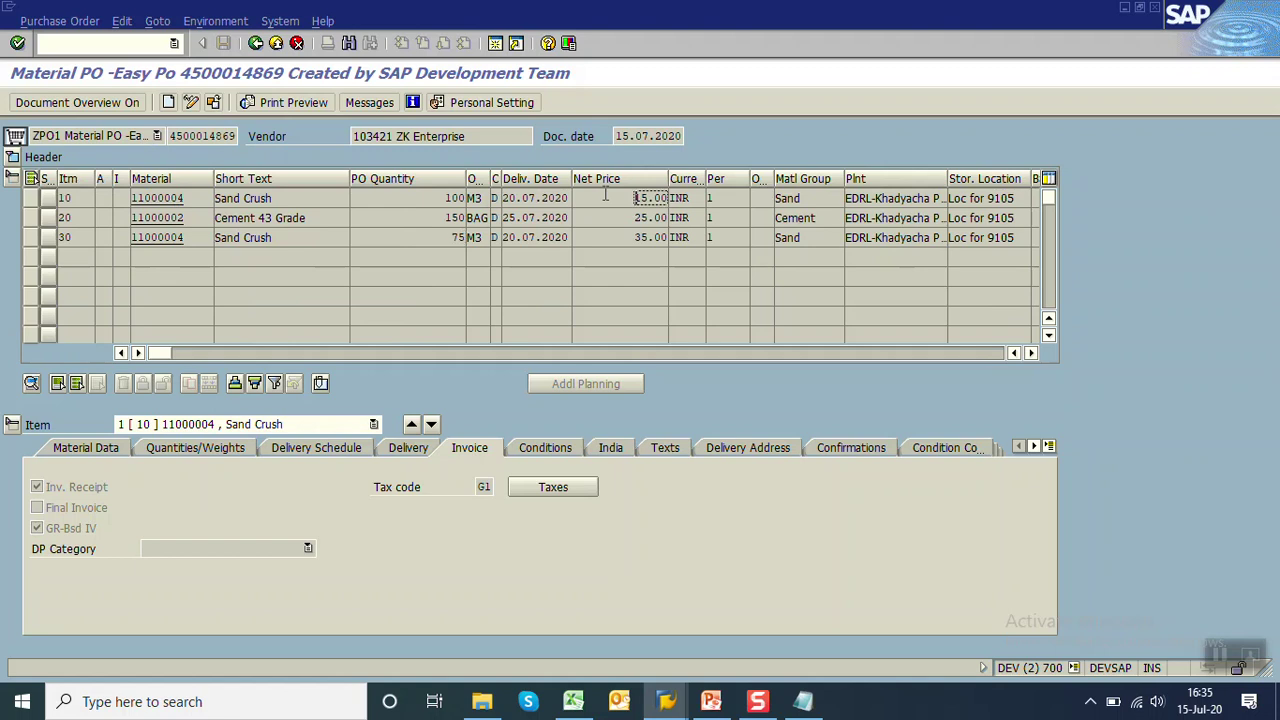
left_click(605, 212)
left_click(605, 236)
Step: Compare the purchase order with the rows for order 3 in the ITEM file in Notepad, and return to SAP
left_click(803, 701)
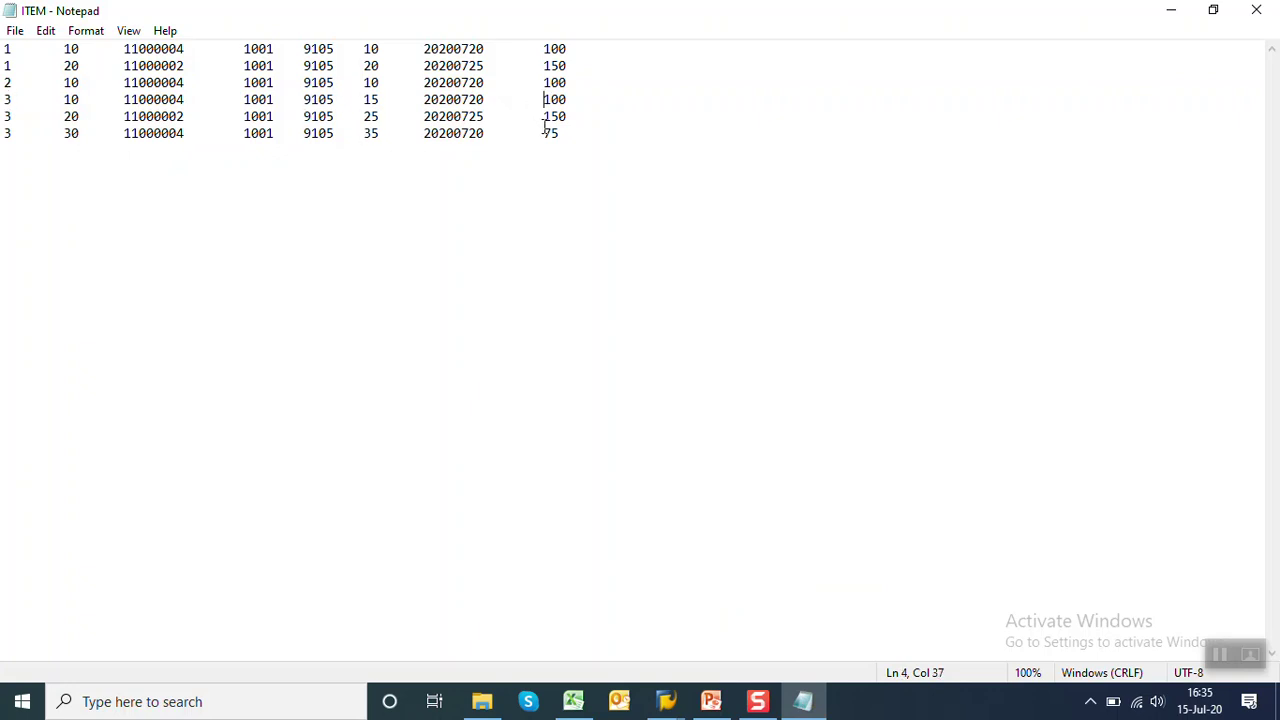
left_click(1166, 10)
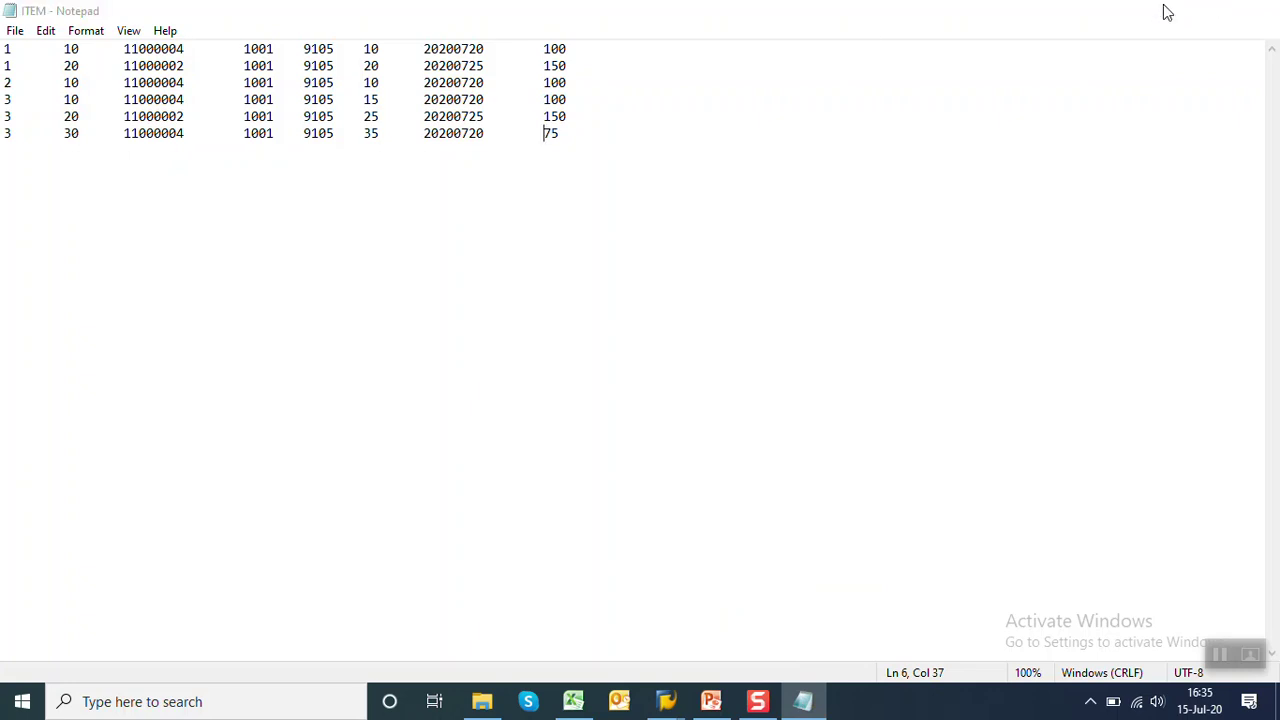
left_click(320, 195)
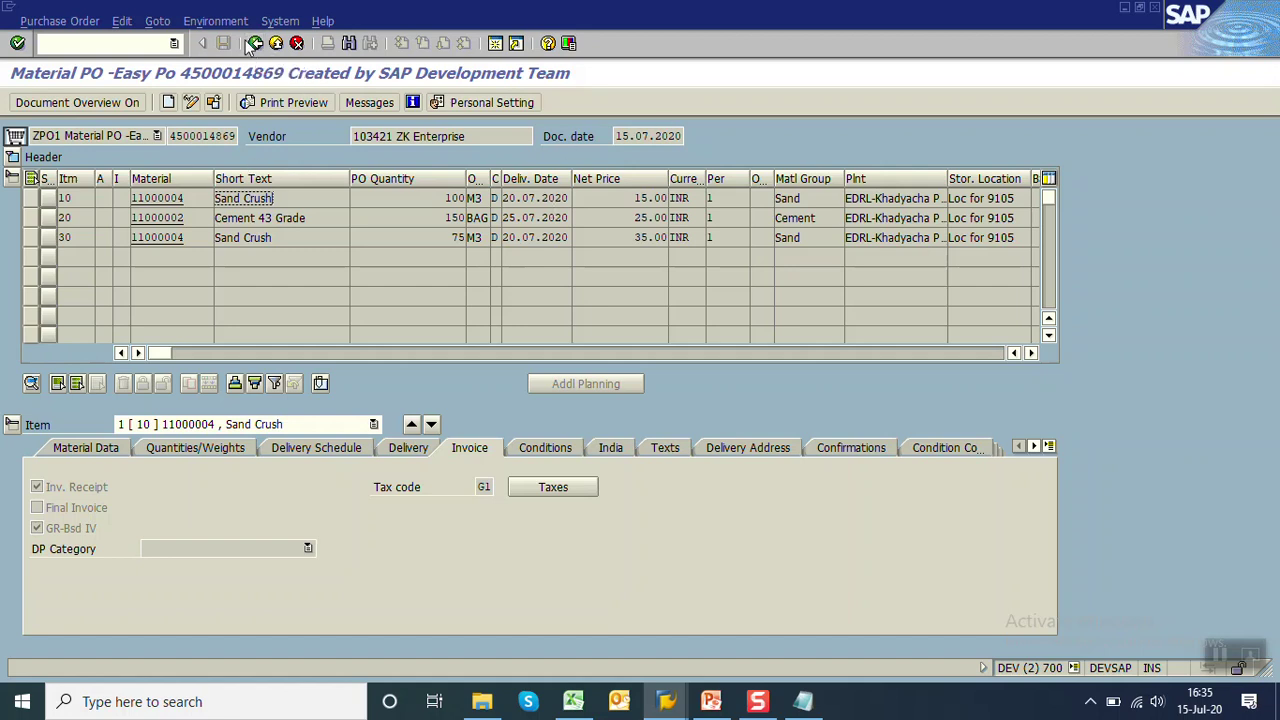
Step: Leave the purchase order display and switch to the PowerPoint presentation, showing slide 31 with the migration topics
left_click(255, 45)
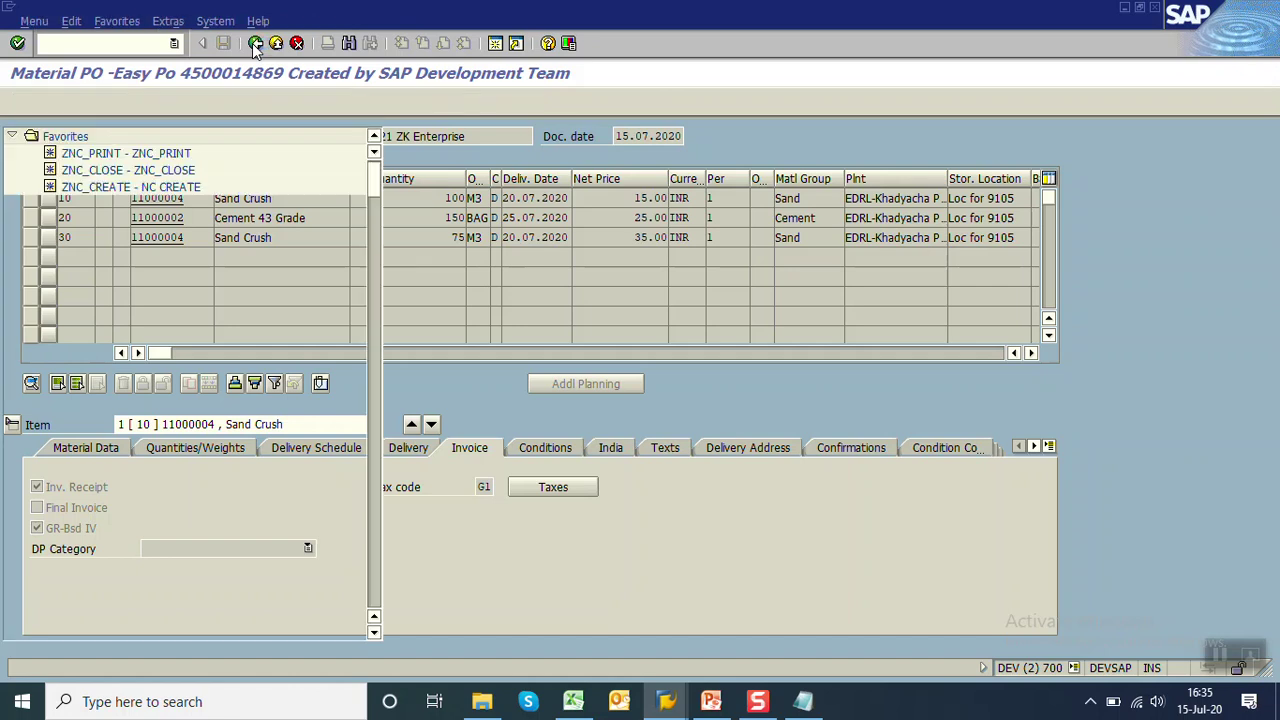
left_click(711, 703)
left_click(130, 325)
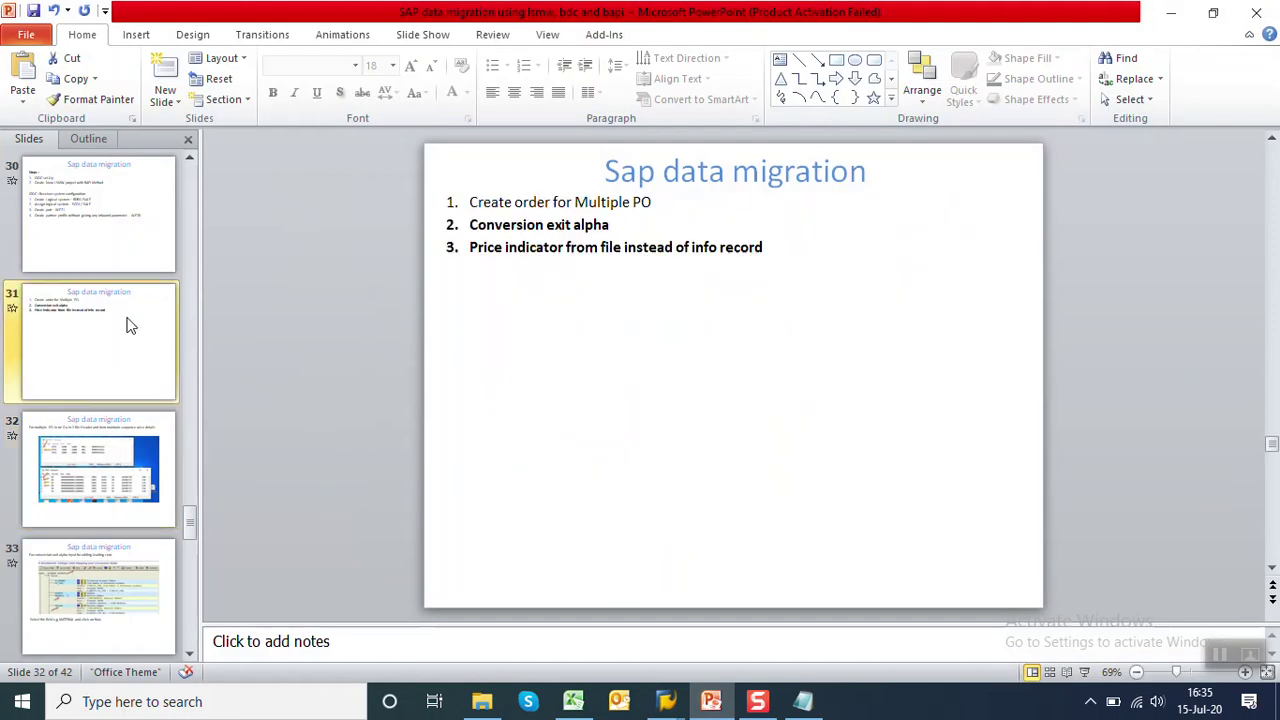